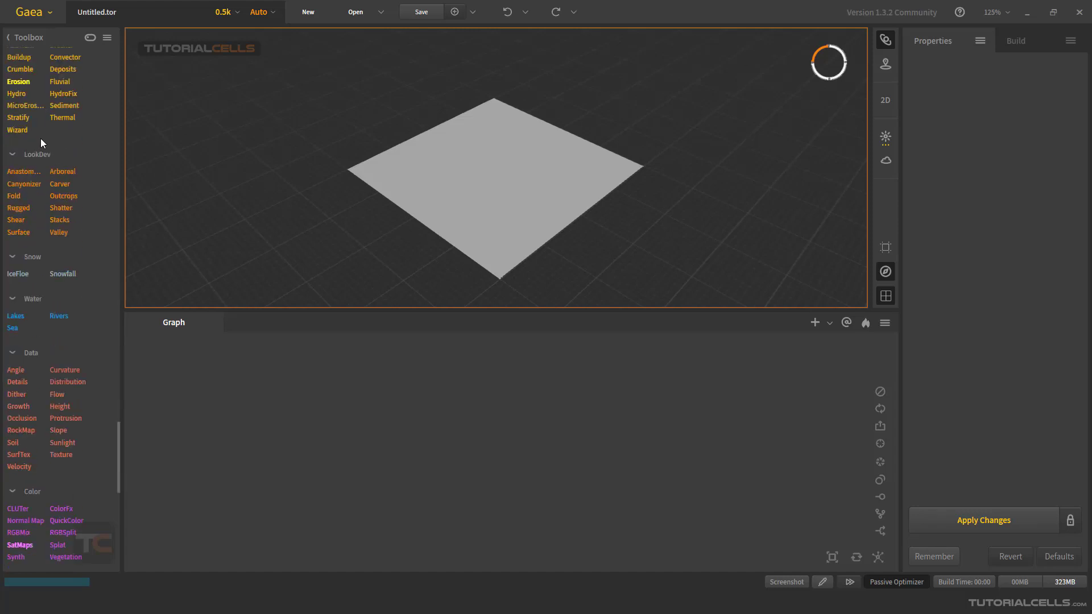
# Collapse all the node categories in the toolbox, from Primitives through Utilities
pyautogui.scroll(12, 42, 149)
pyautogui.scroll(8, 48, 149)
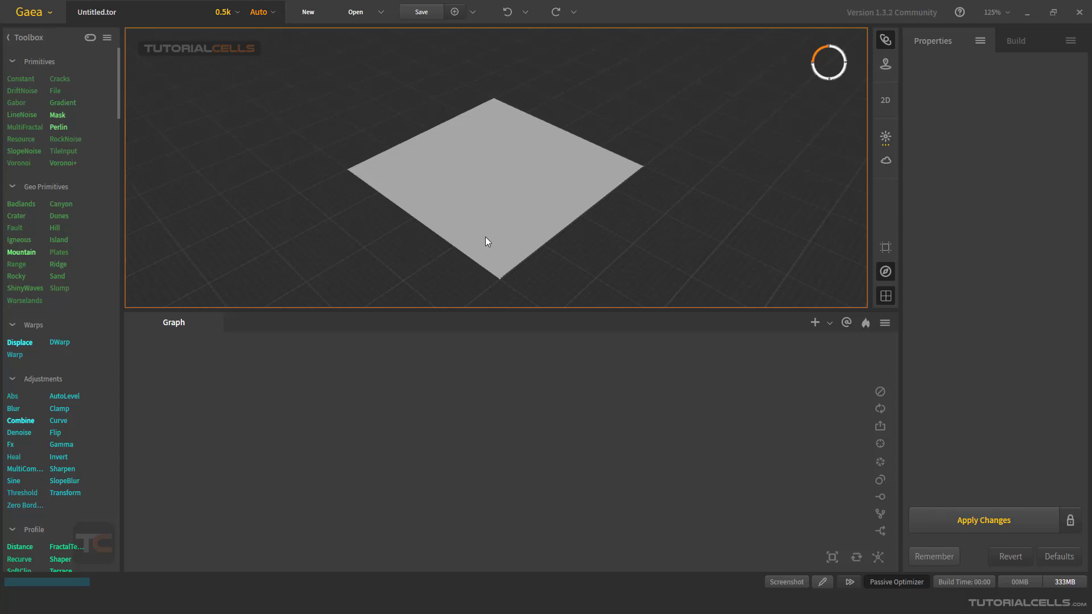
pyautogui.moveTo(485, 238)
pyautogui.mouseDown()
pyautogui.moveTo(471, 209)
pyautogui.moveTo(496, 239)
pyautogui.moveTo(491, 252)
pyautogui.mouseUp()
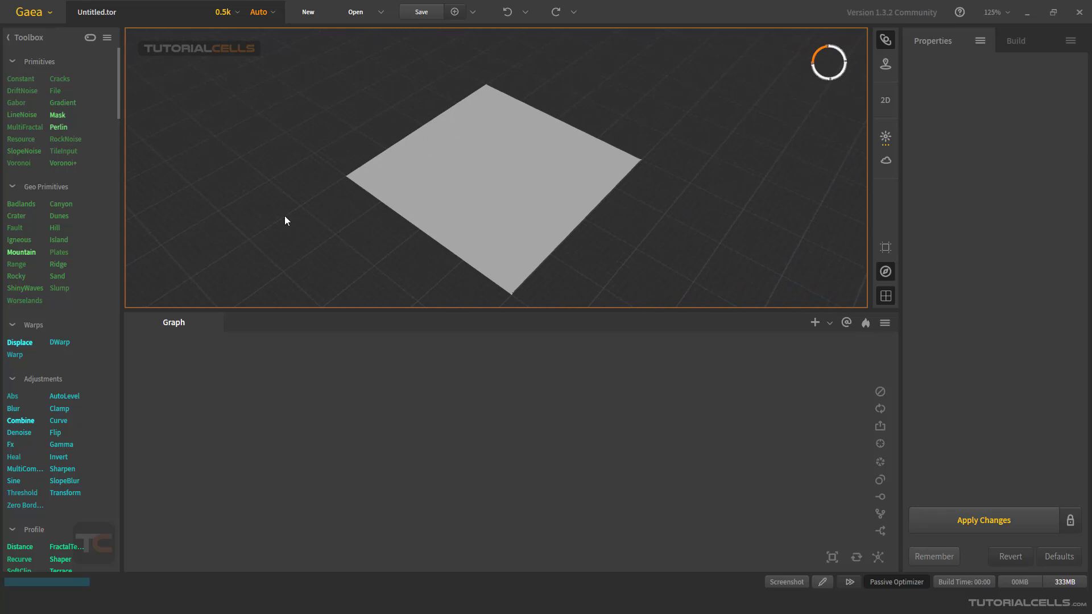
pyautogui.click(14, 64)
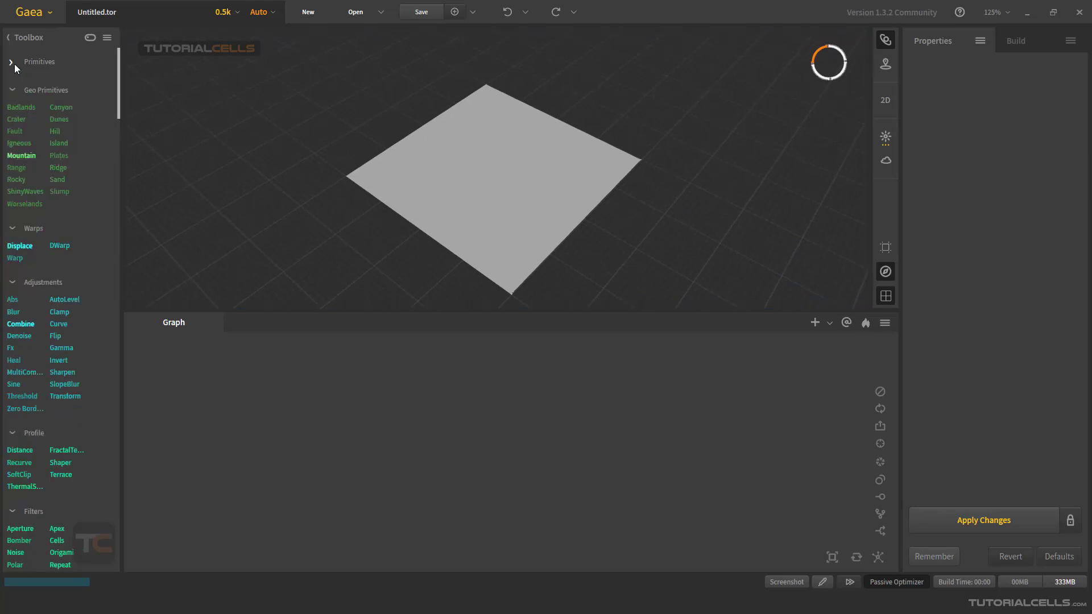
pyautogui.click(14, 90)
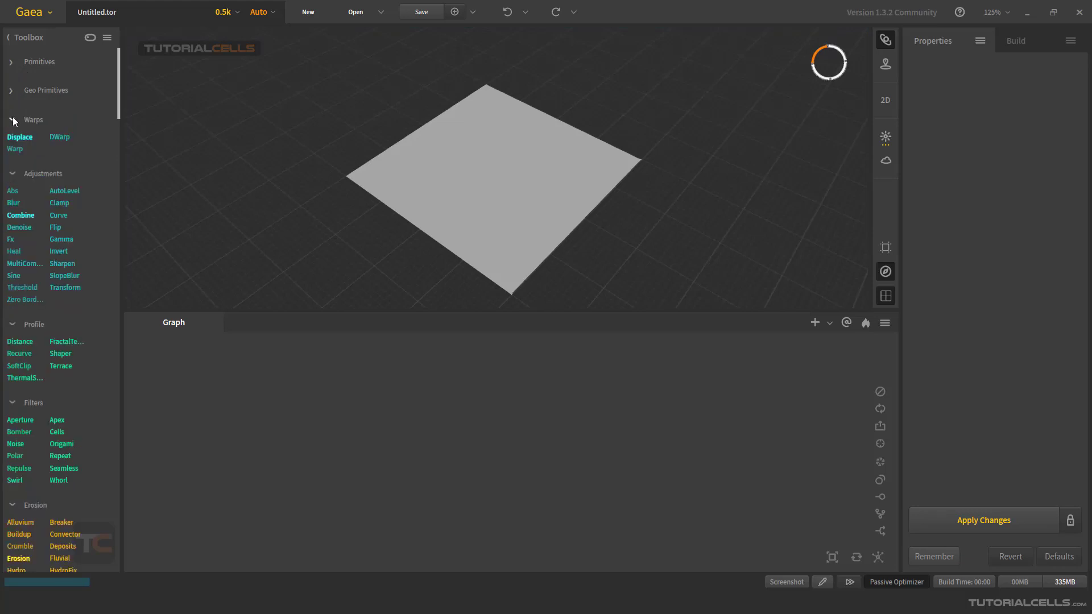
pyautogui.click(11, 120)
pyautogui.click(11, 150)
pyautogui.click(12, 180)
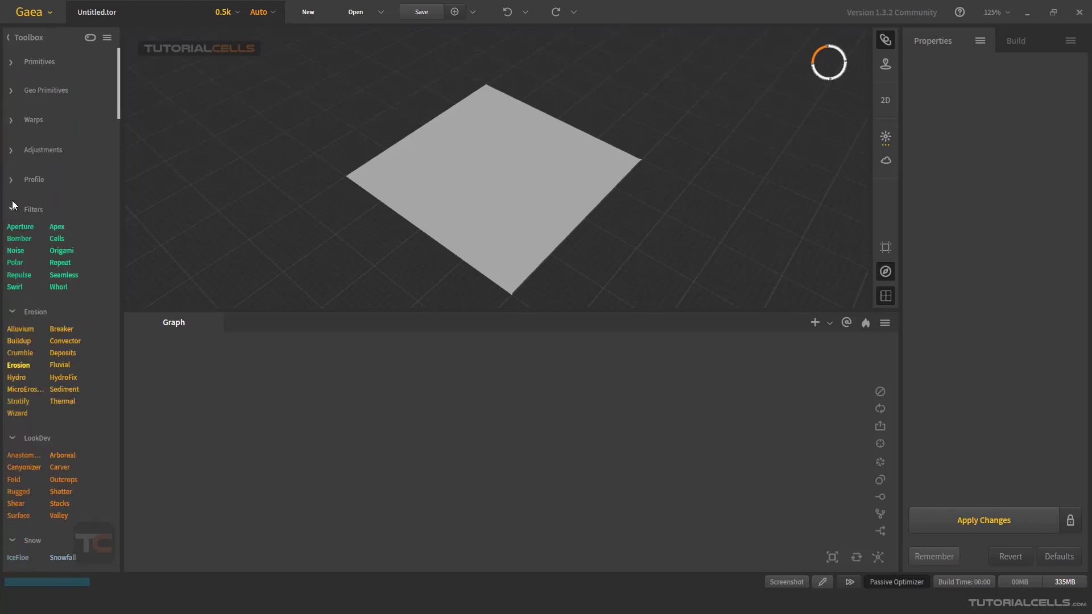
pyautogui.click(12, 209)
pyautogui.click(12, 240)
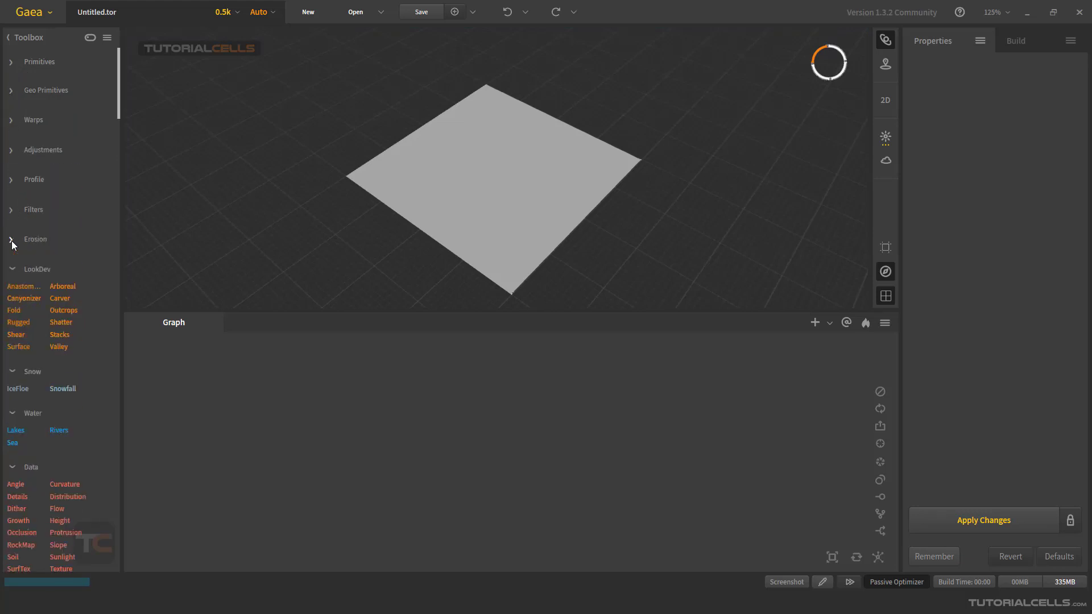
pyautogui.click(12, 269)
pyautogui.click(11, 341)
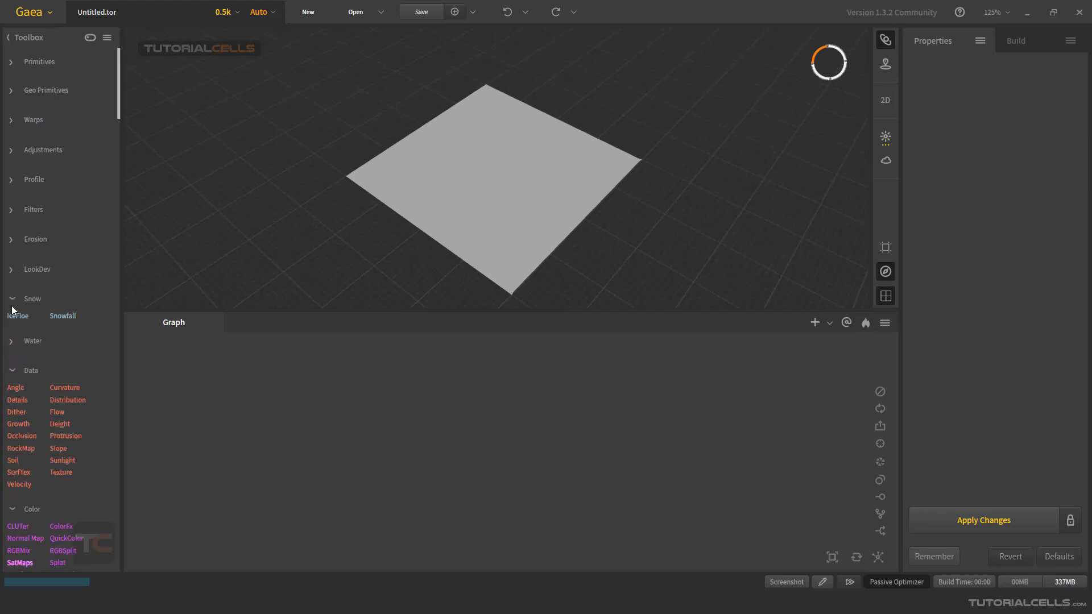
pyautogui.click(10, 298)
pyautogui.click(12, 359)
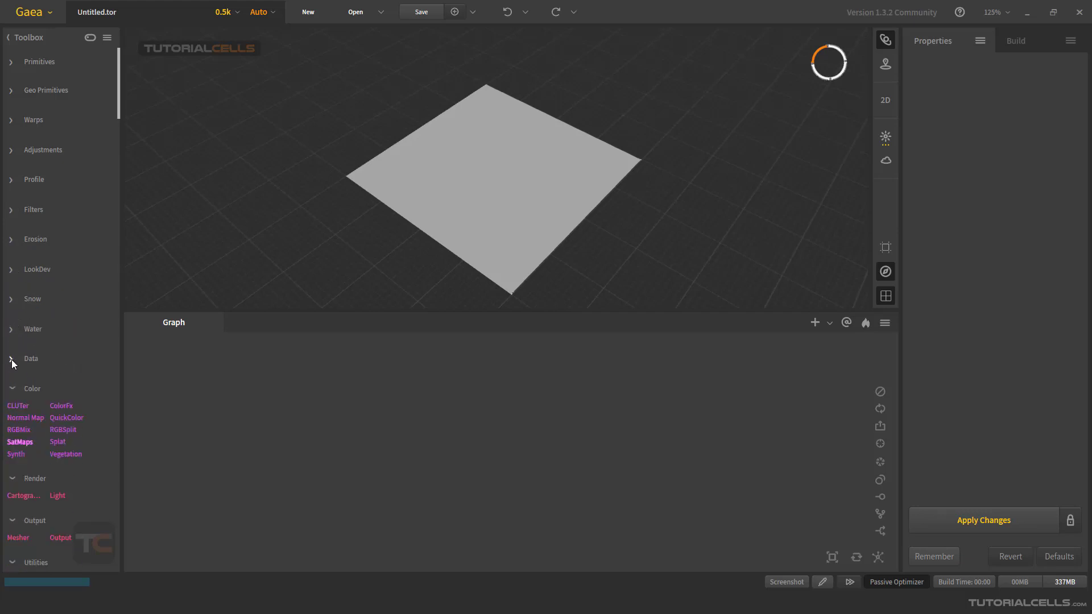
pyautogui.click(11, 391)
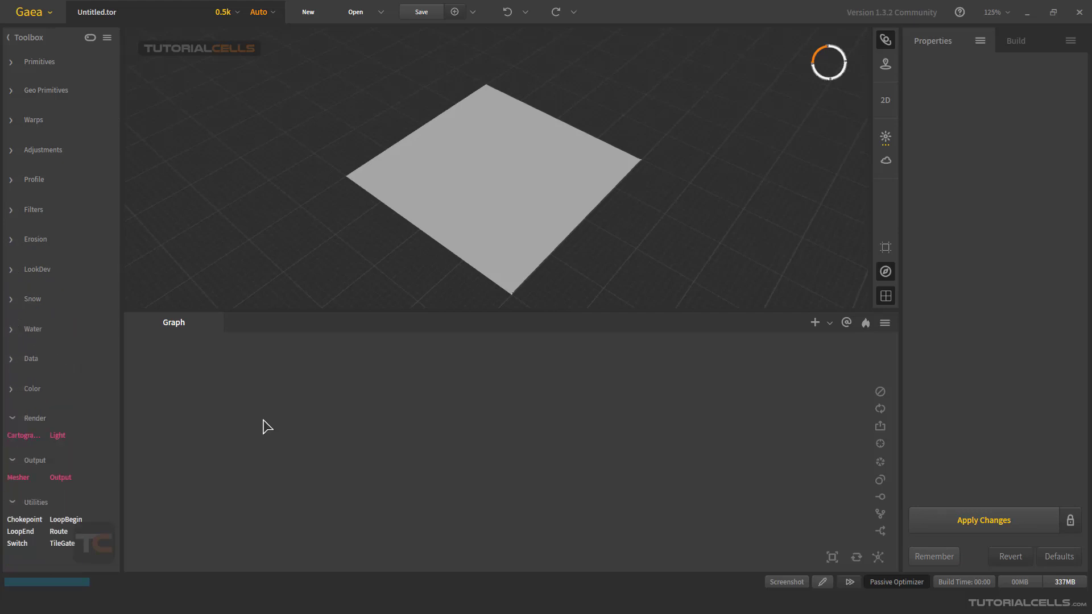
pyautogui.click(13, 419)
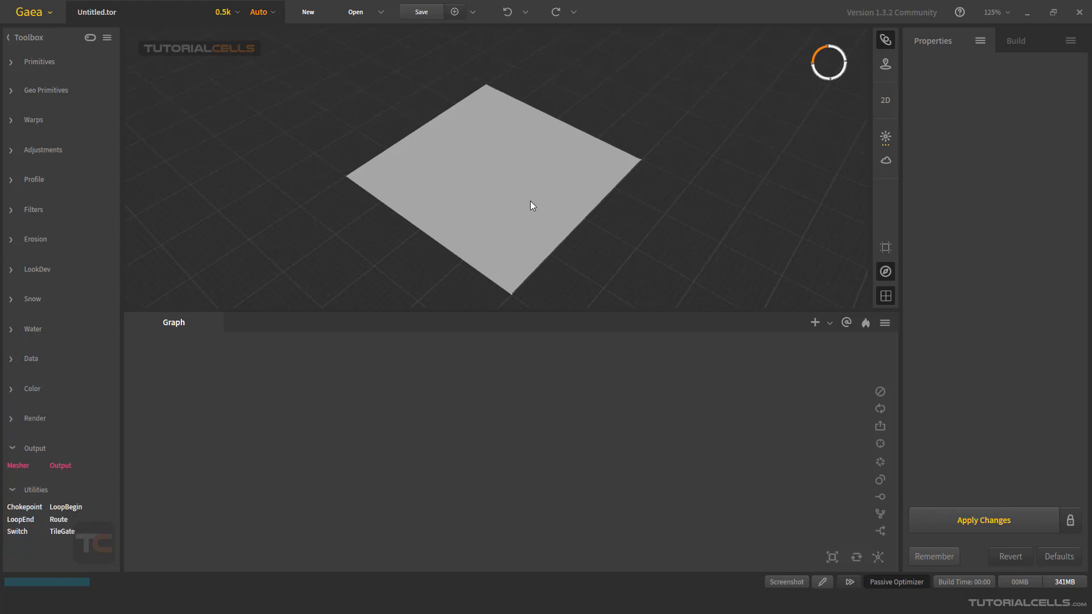
pyautogui.click(14, 450)
pyautogui.click(14, 478)
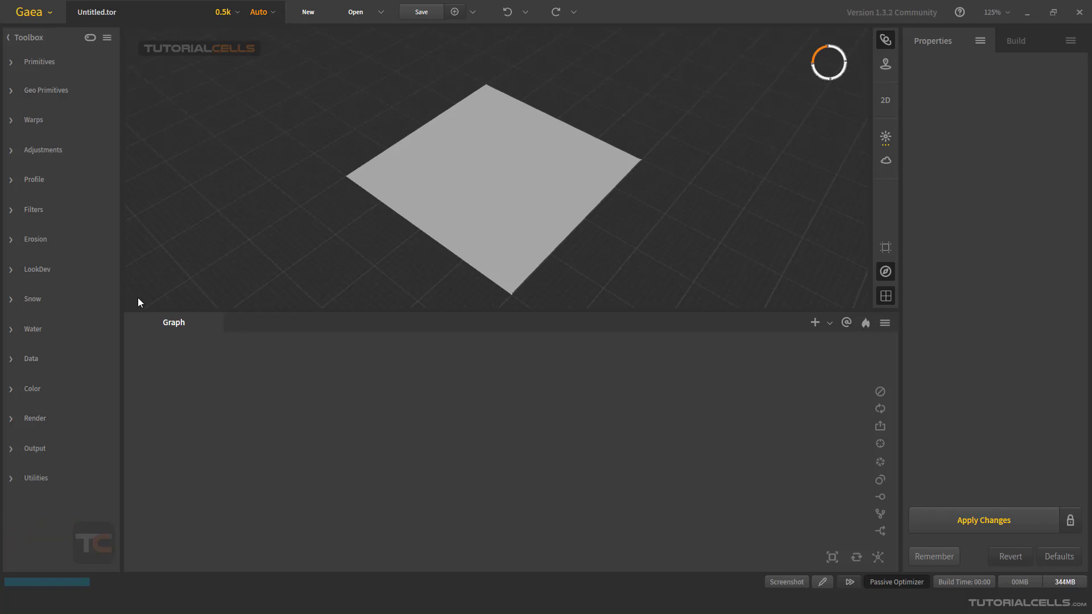
# Place a Constant node from the Primitives category in the graph and delete it again
pyautogui.click(12, 62)
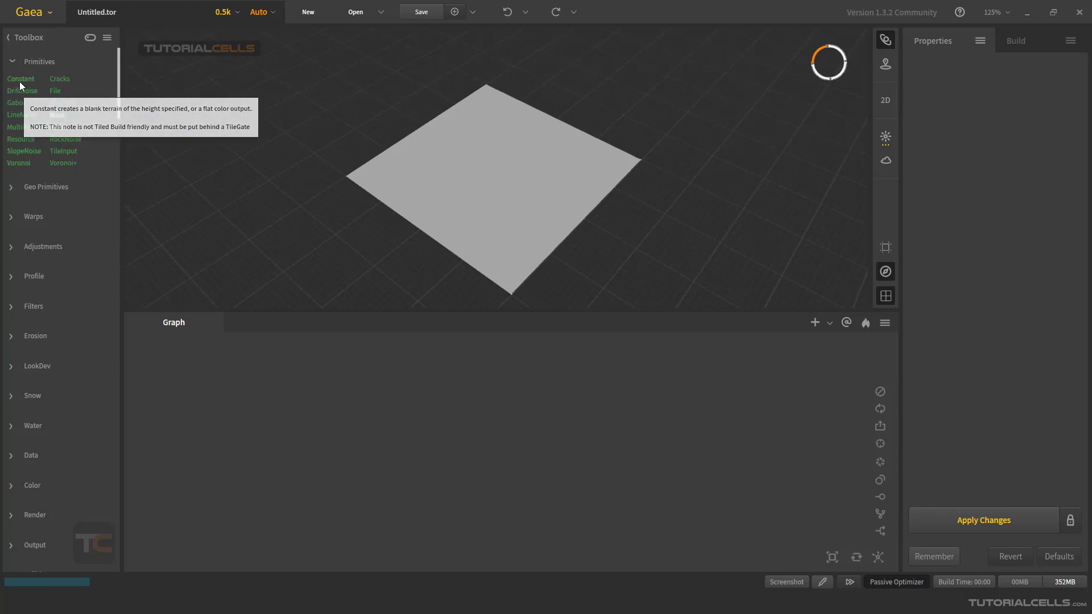
pyautogui.moveTo(19, 81); pyautogui.dragTo(384, 394)
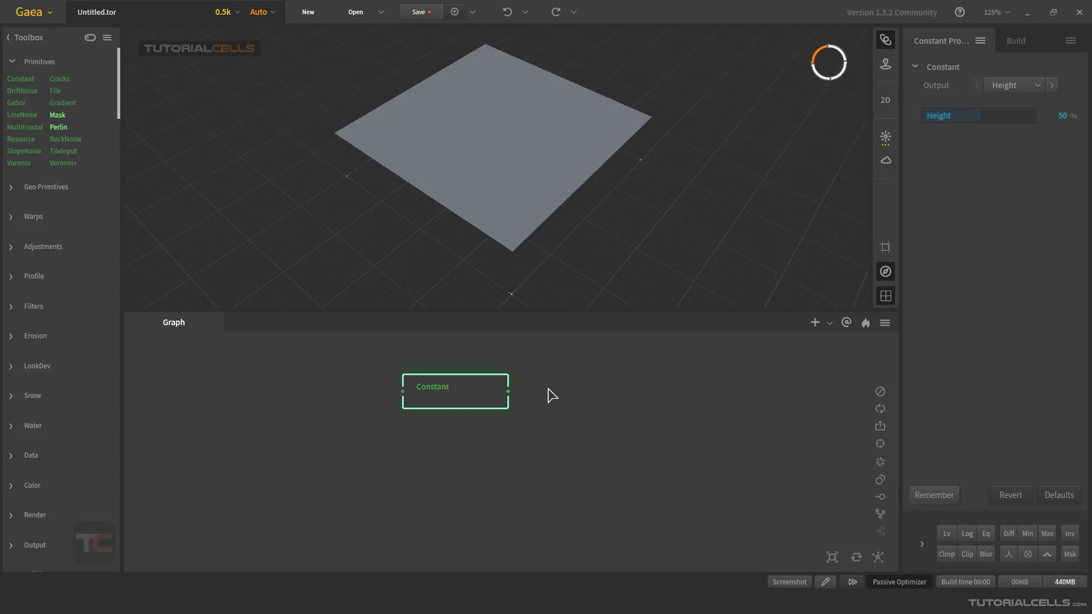
pyautogui.press('Delete')
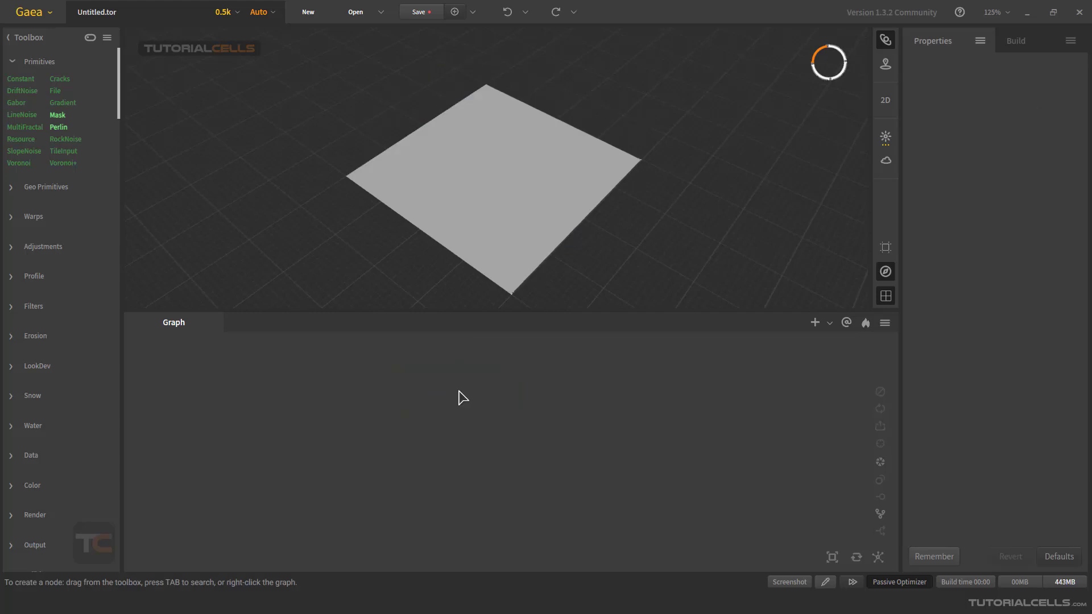
# Add a Constant node through the quick node search with "con", shift it in the graph, and delete it
pyautogui.press('Tab')
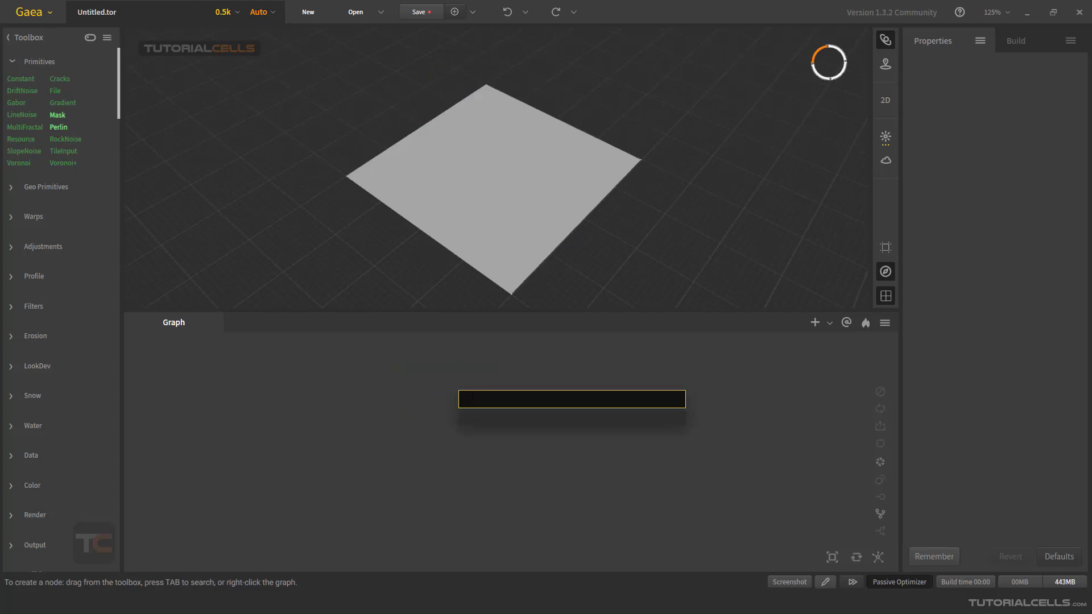
pyautogui.write('con')
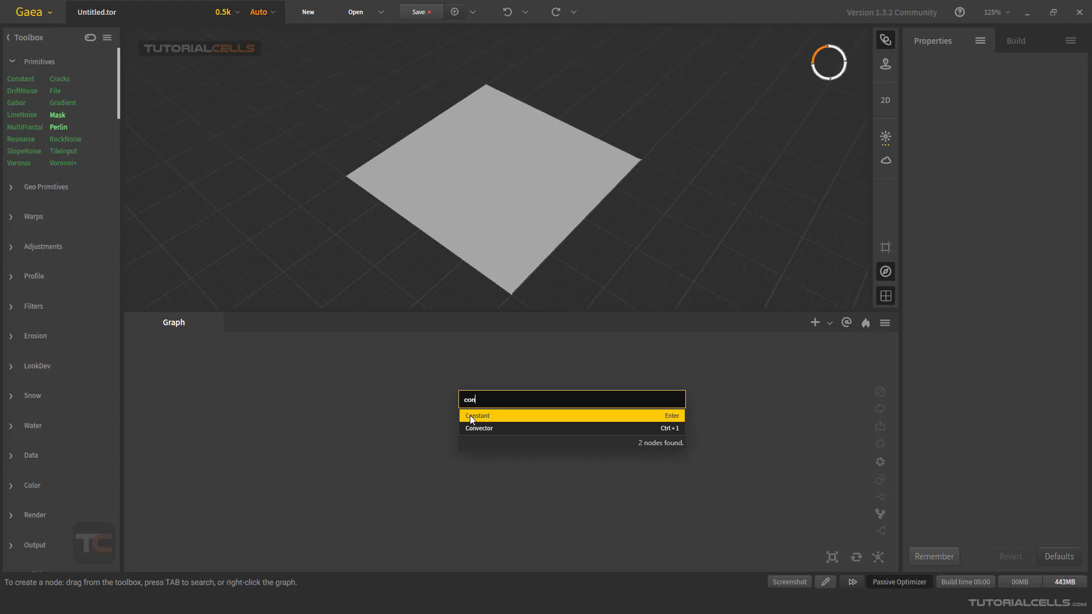
pyautogui.click(470, 415)
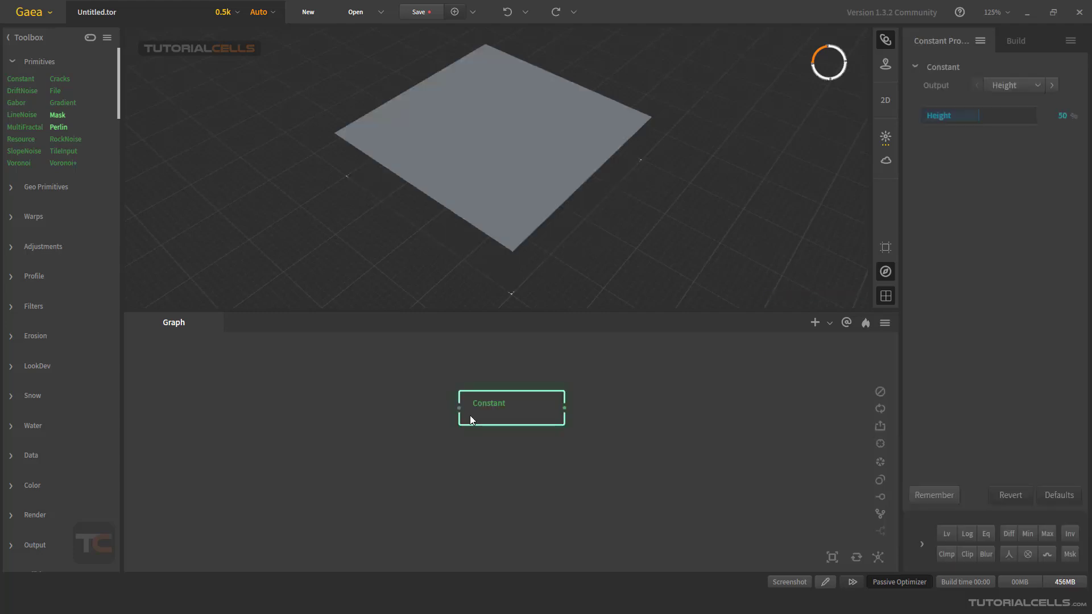
pyautogui.moveTo(494, 414); pyautogui.dragTo(426, 402)
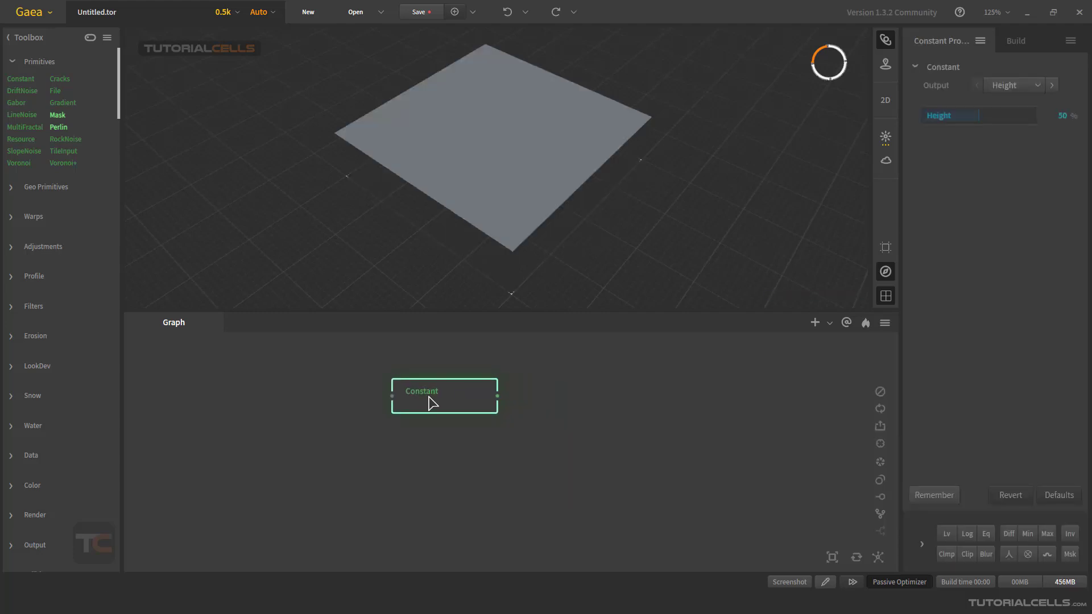
pyautogui.press('Delete')
# Add a Constant node from the graph's context search with "con" and position it near the middle of the graph
pyautogui.rightClick(429, 401)
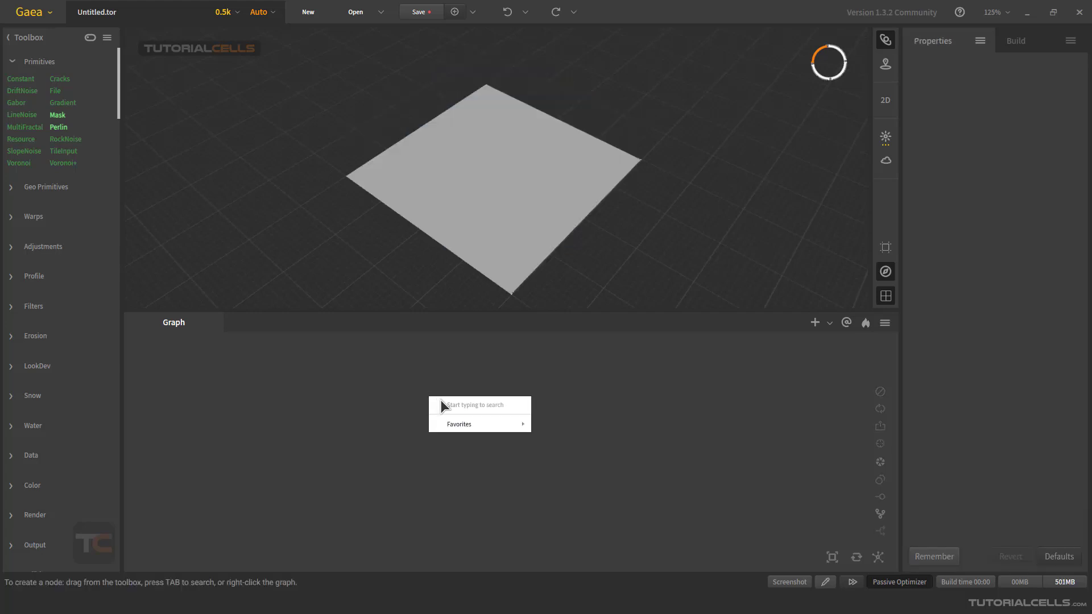
pyautogui.write('con')
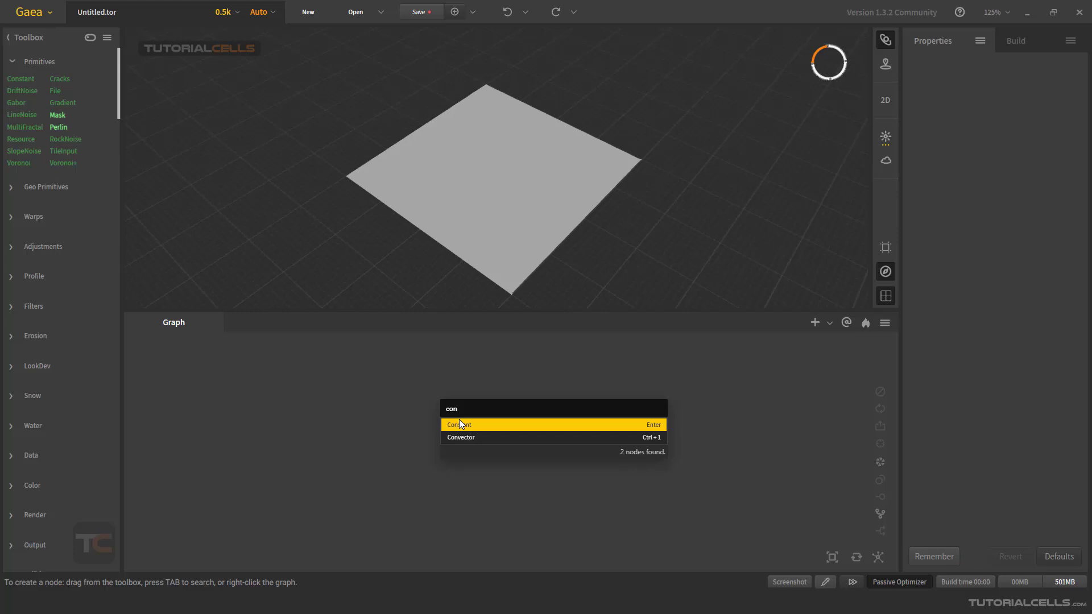
pyautogui.click(458, 419)
pyautogui.moveTo(464, 421); pyautogui.dragTo(446, 397)
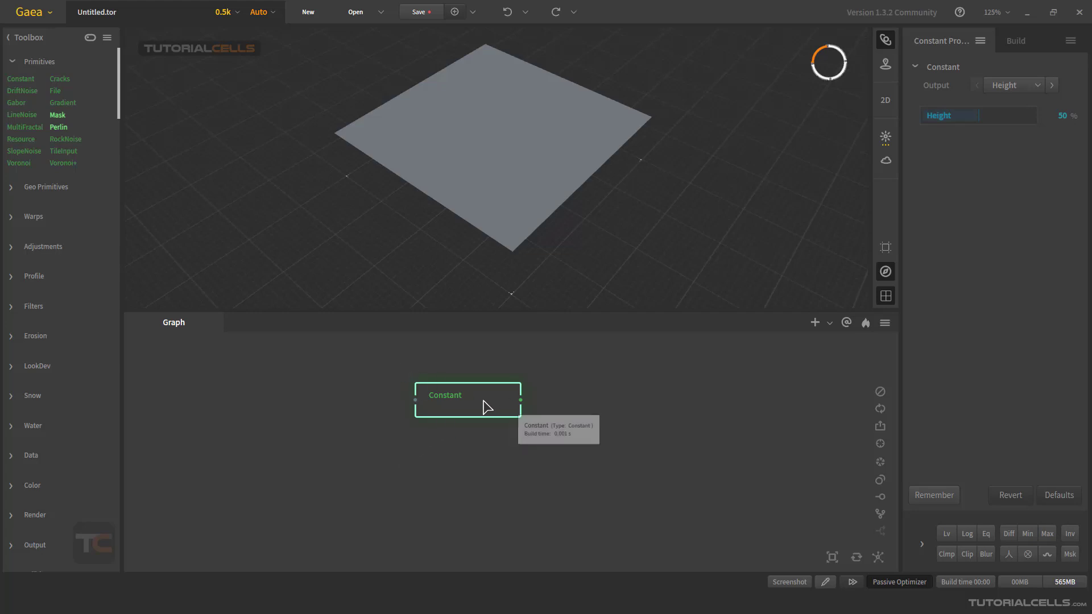
pyautogui.moveTo(483, 407); pyautogui.dragTo(446, 403)
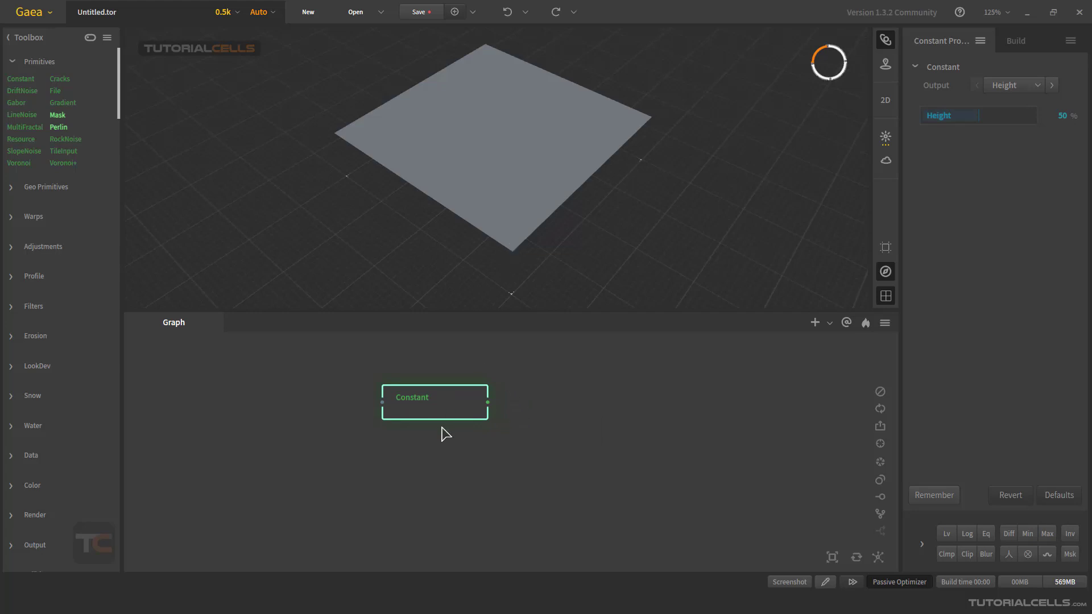
pyautogui.click(506, 417)
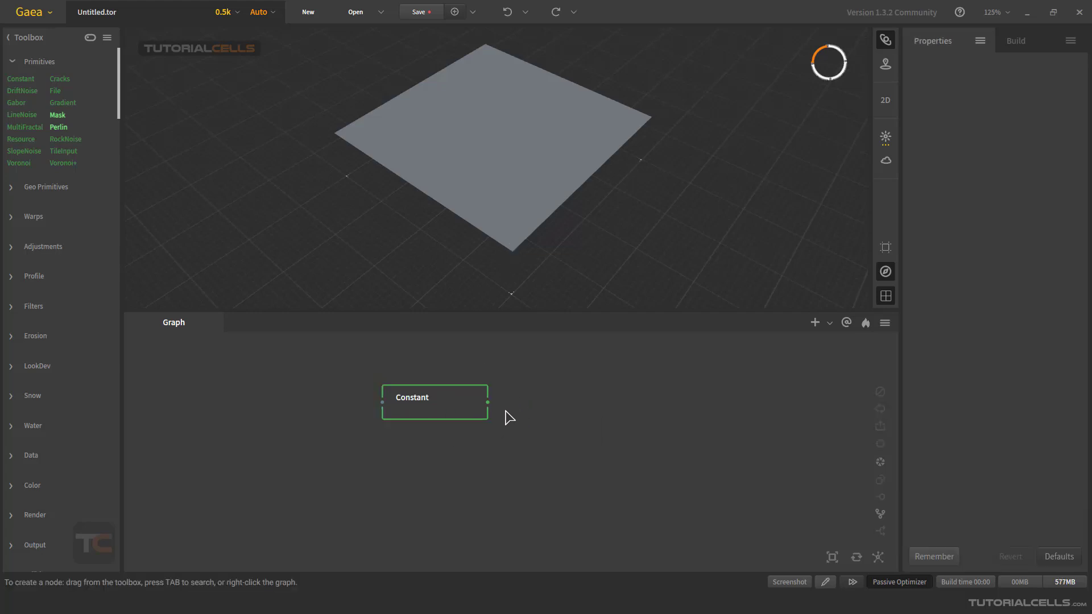
# Select the Constant node, choose Height as its output, and set its height to 64%
pyautogui.click(427, 407)
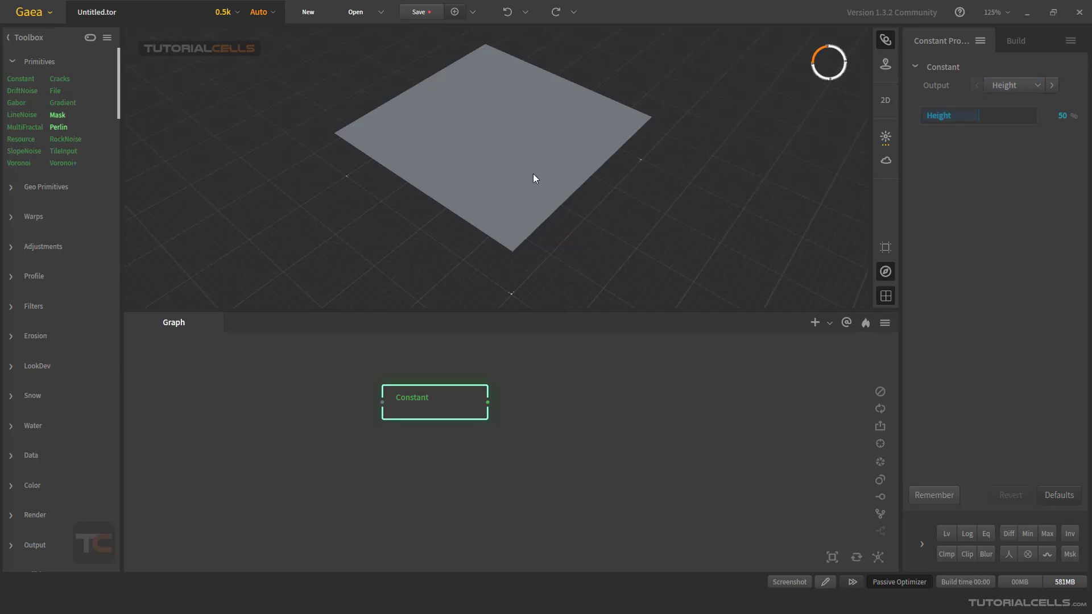
pyautogui.moveTo(533, 174)
pyautogui.mouseDown()
pyautogui.moveTo(520, 166)
pyautogui.moveTo(519, 180)
pyautogui.mouseUp()
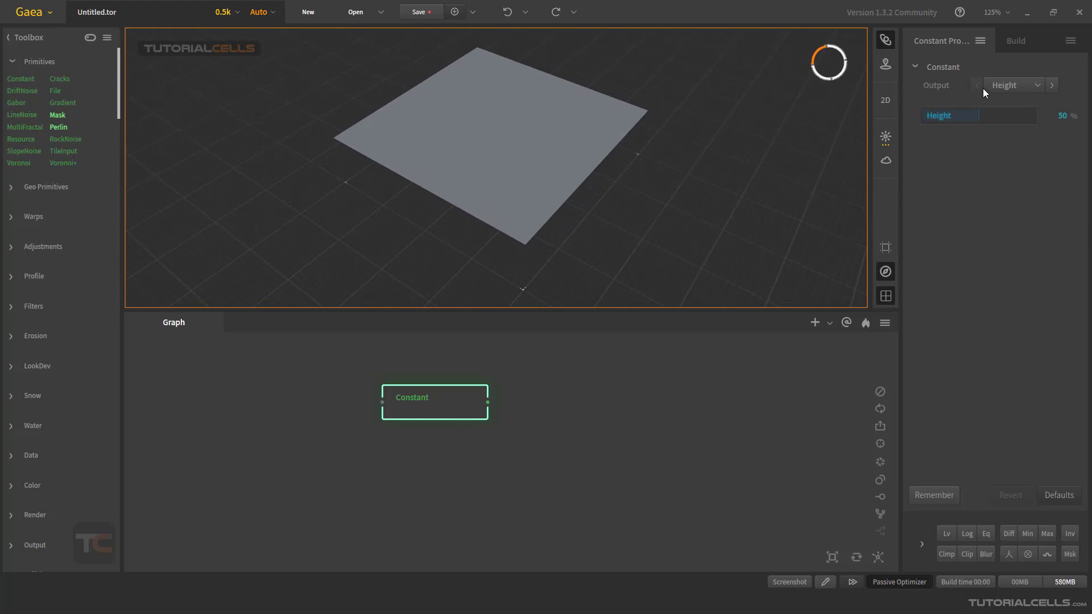
pyautogui.click(1031, 86)
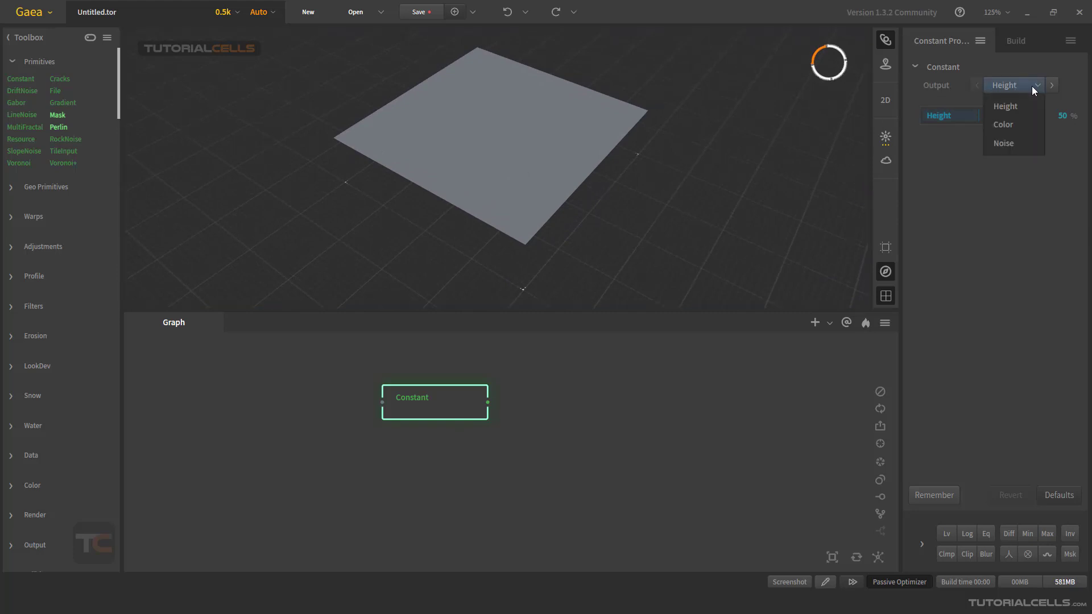
pyautogui.click(1016, 106)
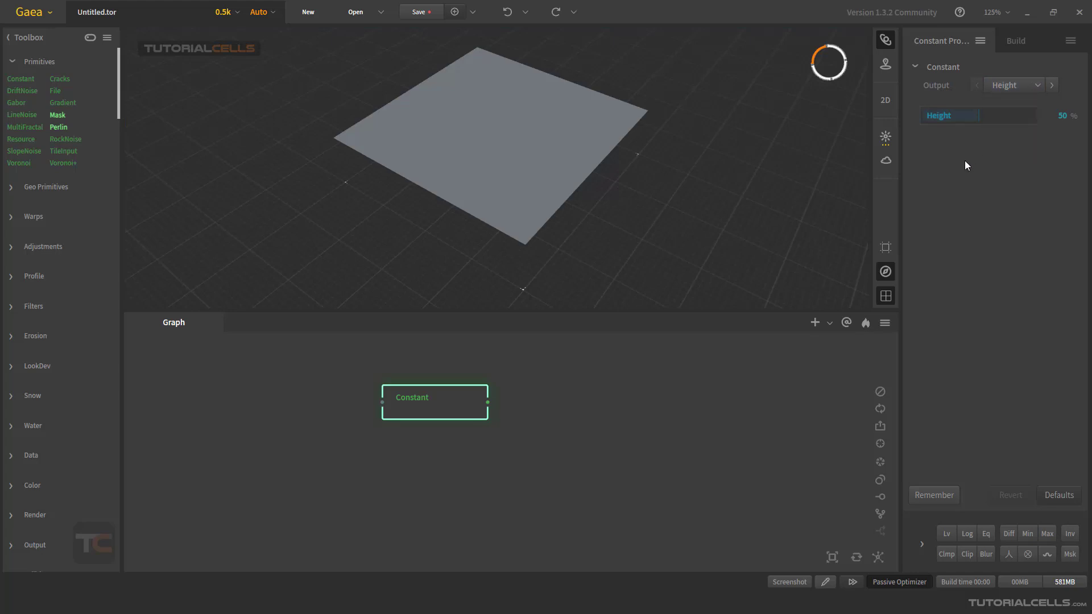
pyautogui.click(994, 118)
pyautogui.moveTo(551, 115); pyautogui.dragTo(523, 141)
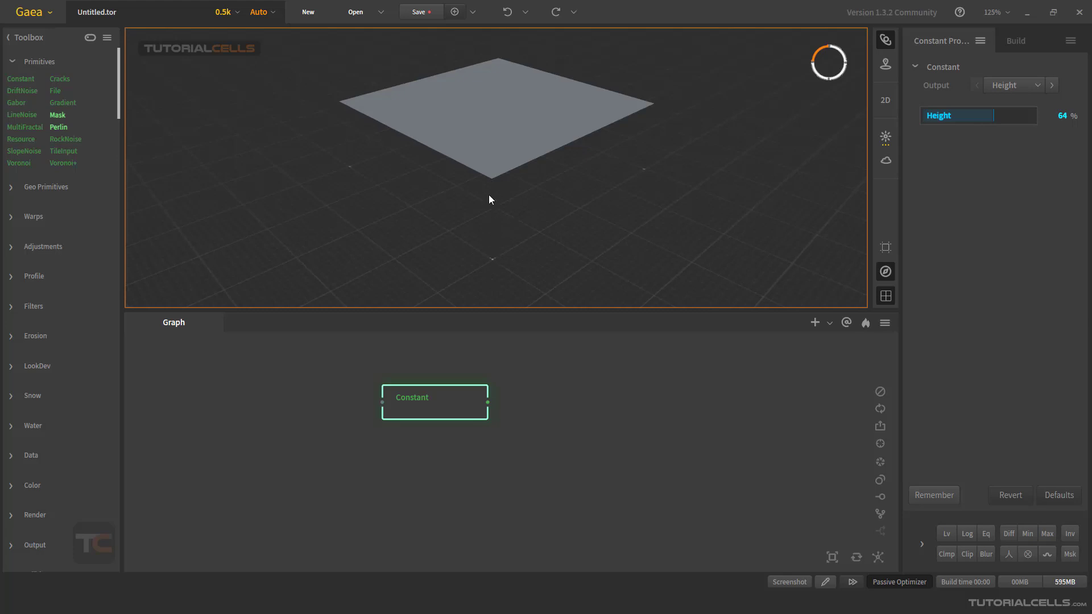
# Set the Constant node's height to 100%
pyautogui.doubleClick(1022, 121)
pyautogui.write('1')
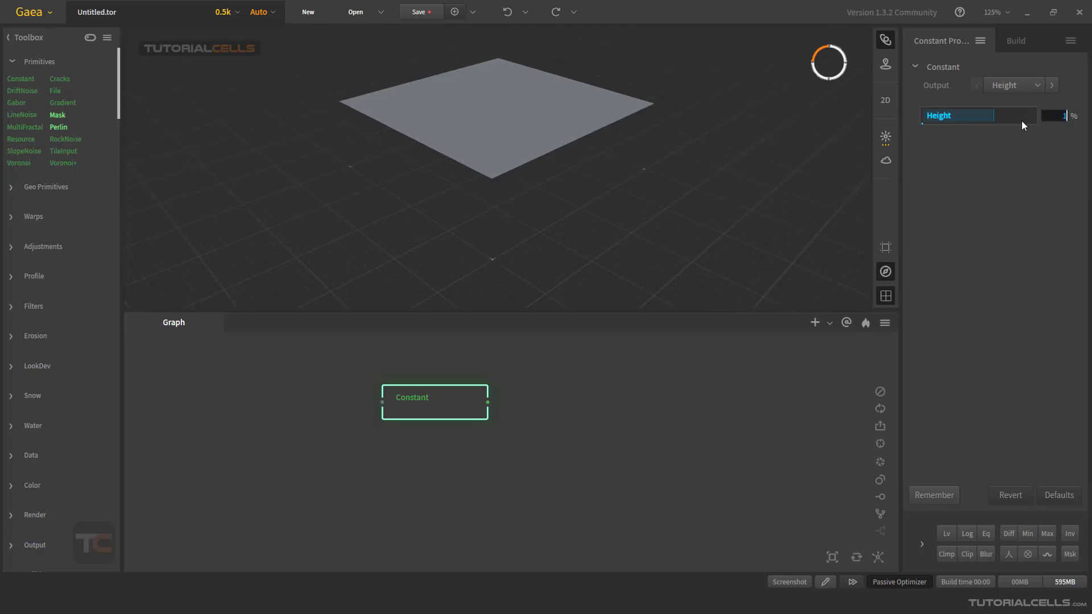
pyautogui.write('00')
pyautogui.press('Return')
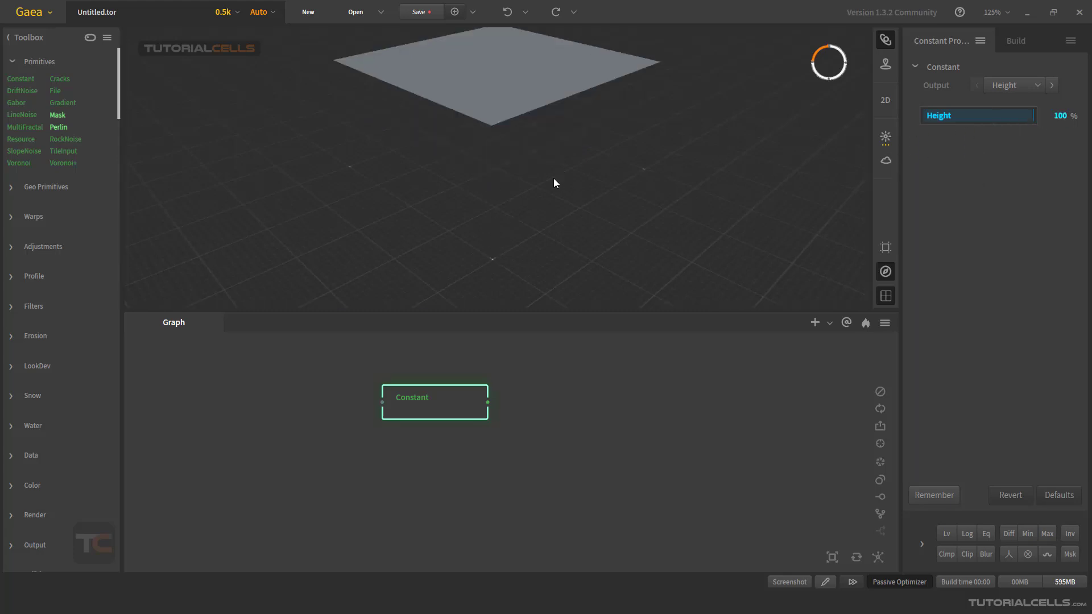
pyautogui.moveTo(513, 166); pyautogui.dragTo(532, 151)
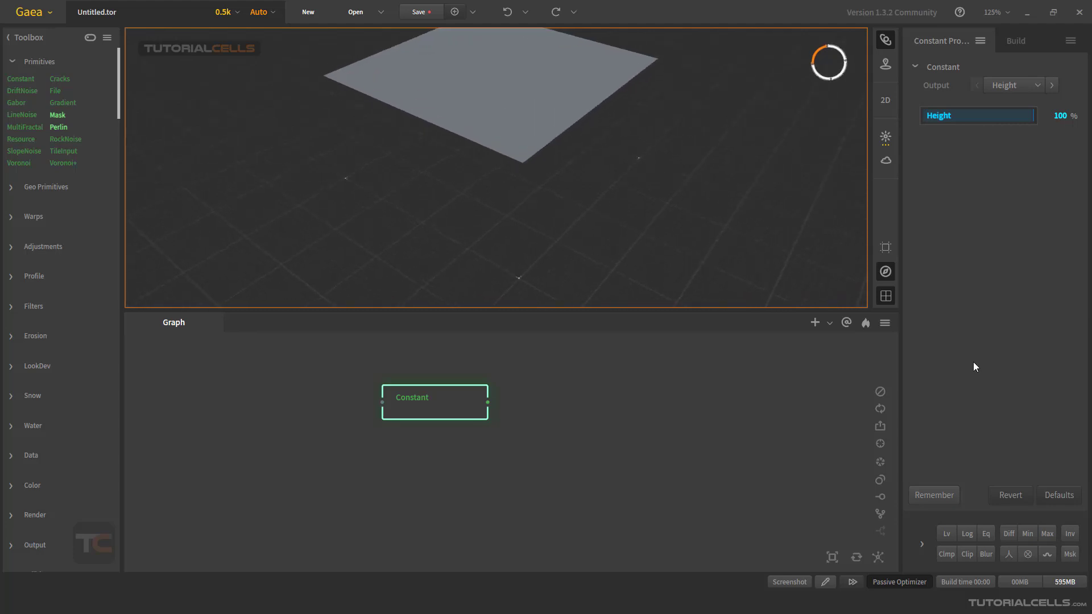
# Inspect the terrain definition's height and scale in the build settings
pyautogui.click(1014, 43)
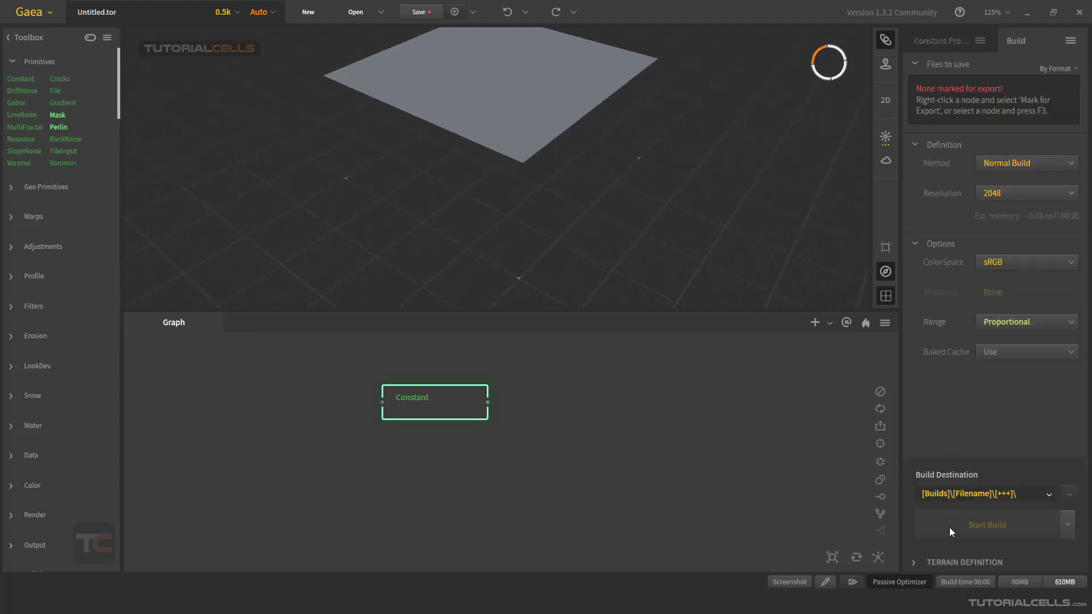
pyautogui.click(943, 563)
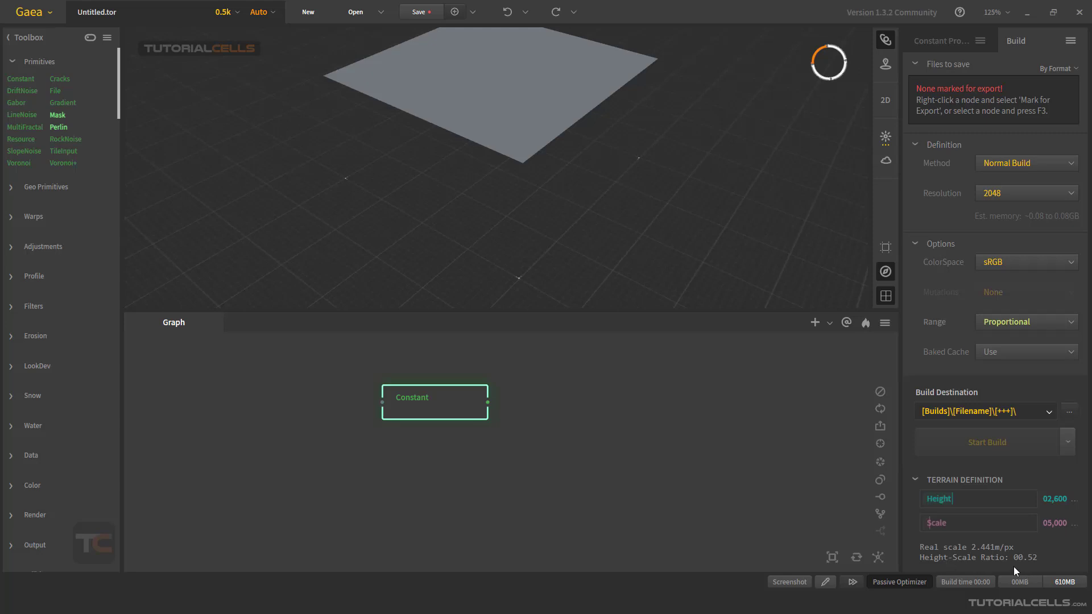
# Return to the Constant node's properties and set its height to 20%
pyautogui.click(936, 44)
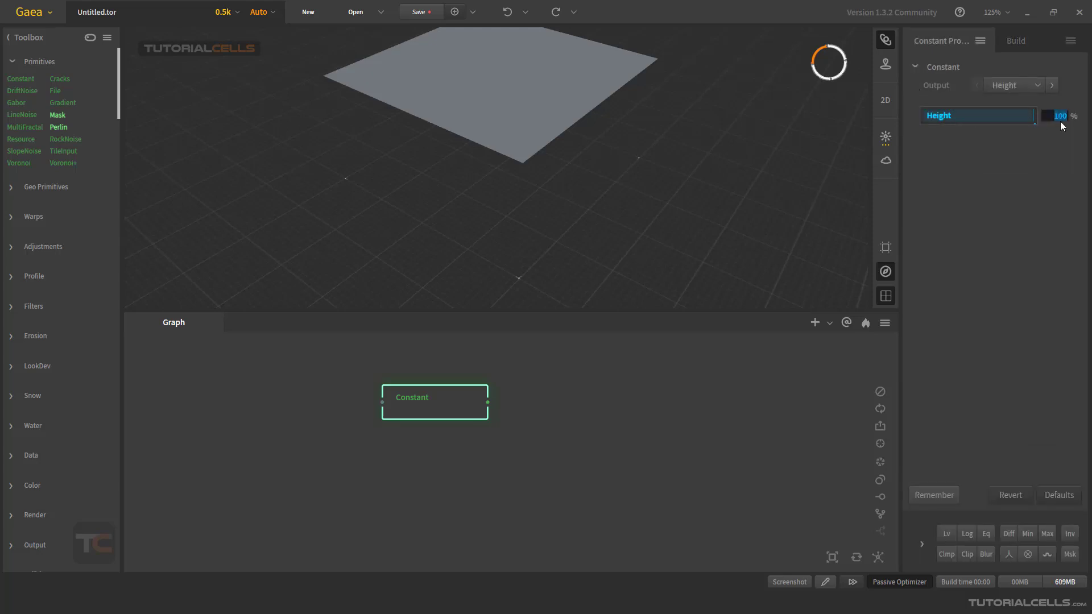
pyautogui.write('20')
pyautogui.press('Return')
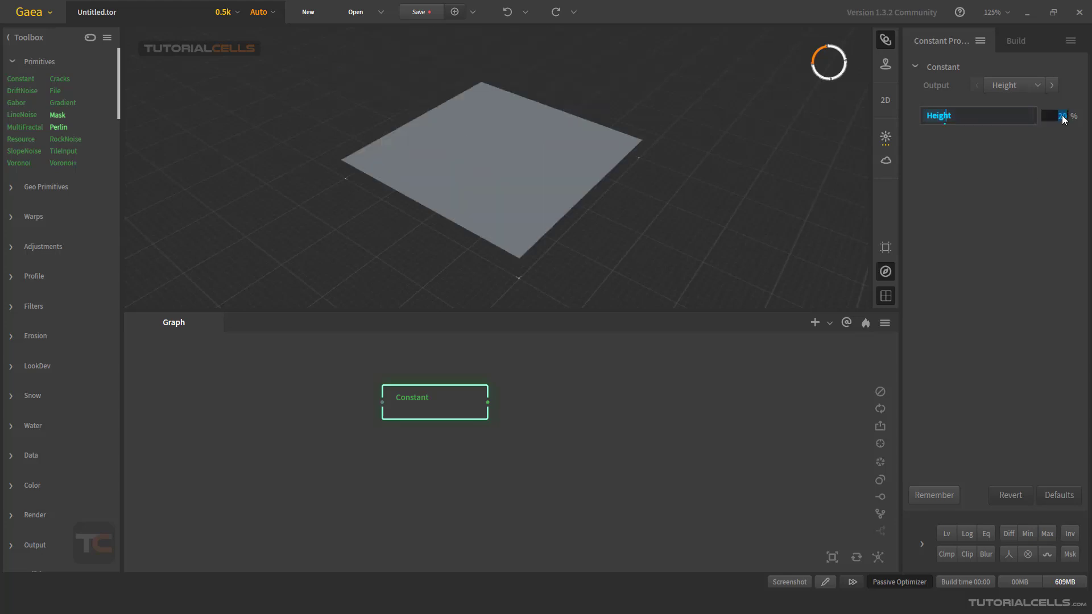
# Try a height of 400 m for the Constant node, and set it to 32%
pyautogui.write('400m')
pyautogui.press('Return')
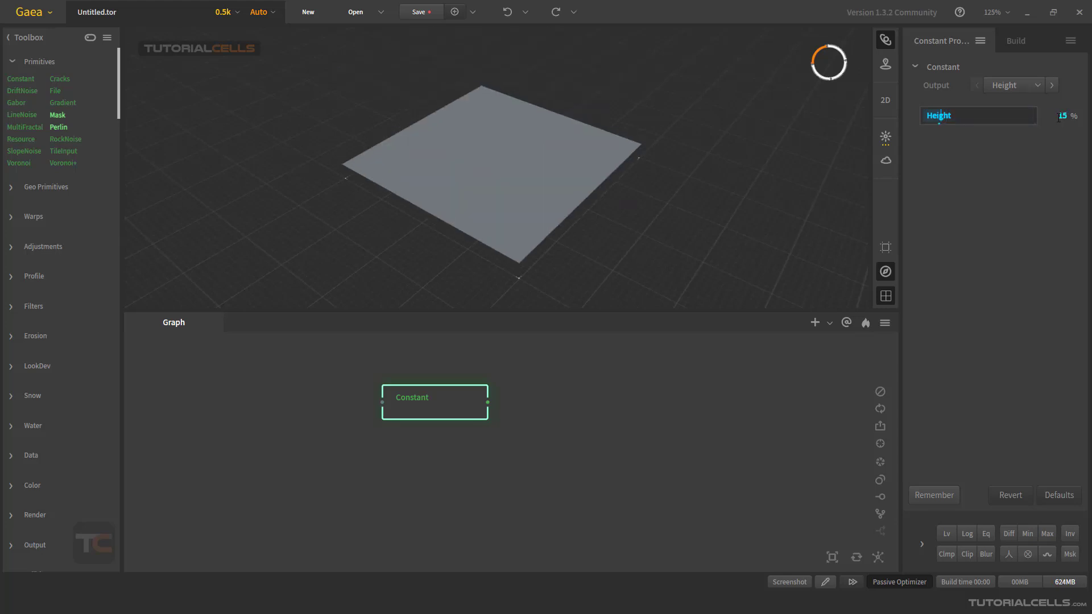
pyautogui.moveTo(532, 210); pyautogui.dragTo(516, 183)
pyautogui.click(958, 115)
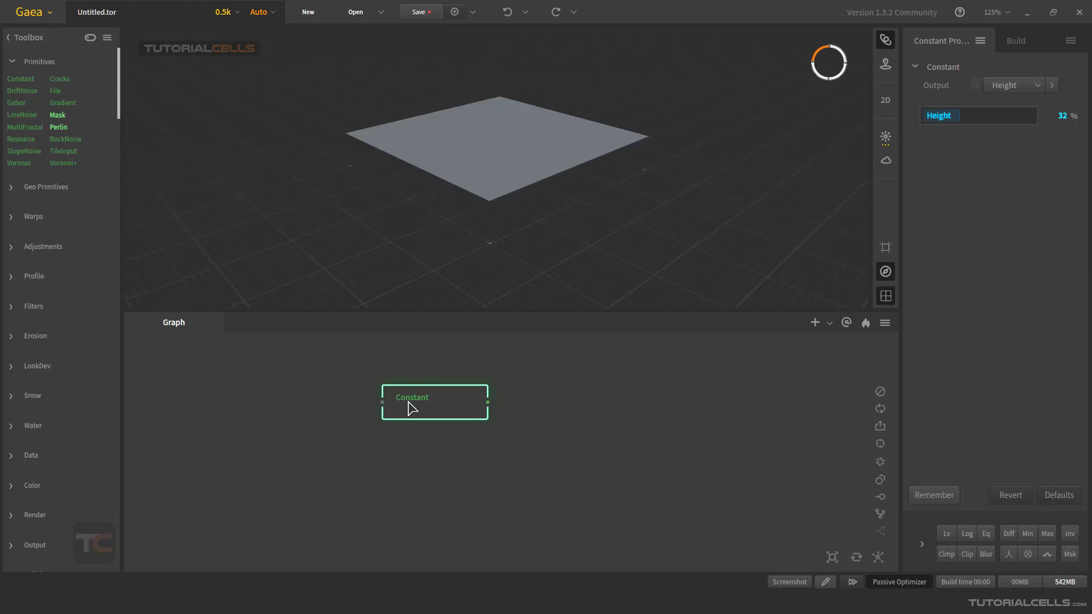
pyautogui.moveTo(414, 406)
pyautogui.mouseDown()
pyautogui.moveTo(371, 387)
pyautogui.moveTo(419, 392)
pyautogui.moveTo(411, 399)
pyautogui.mouseUp()
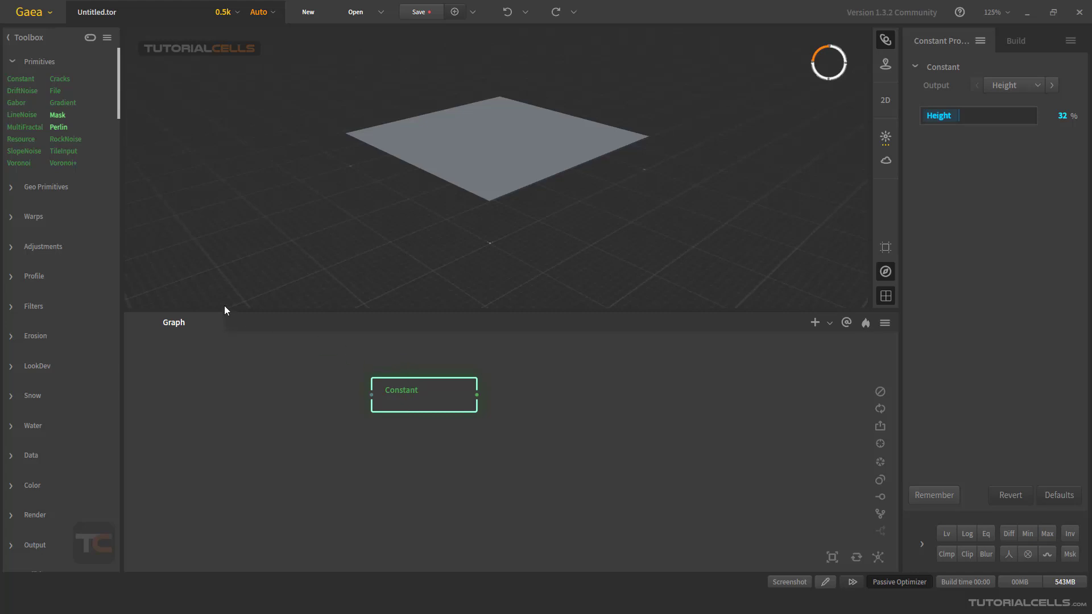
# Add a Mountain geo primitive below the Constant node and enable its Bulky option
pyautogui.click(11, 187)
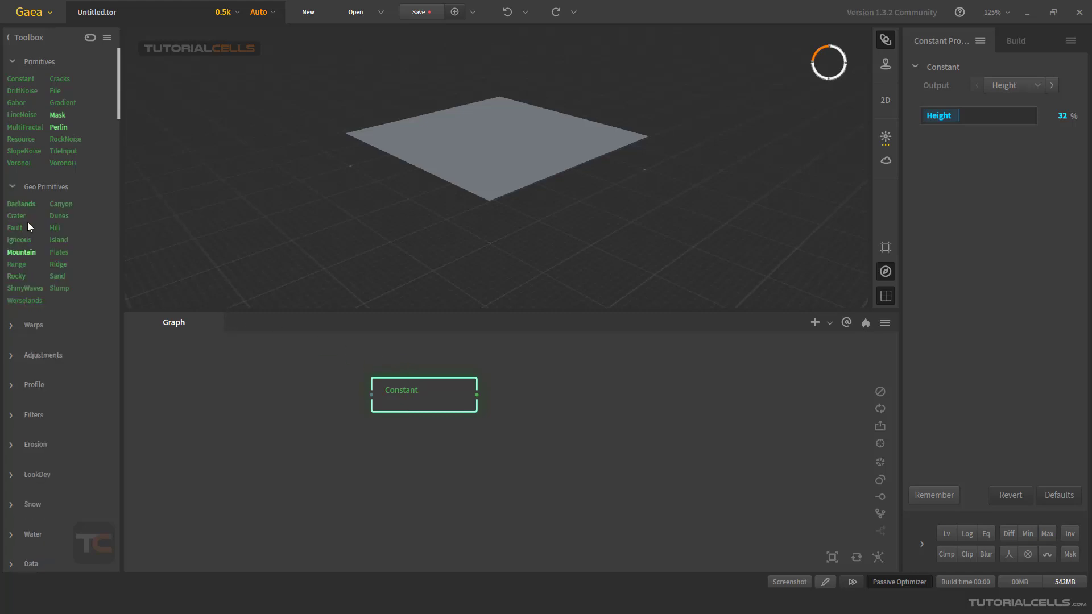
pyautogui.moveTo(24, 255); pyautogui.dragTo(405, 453)
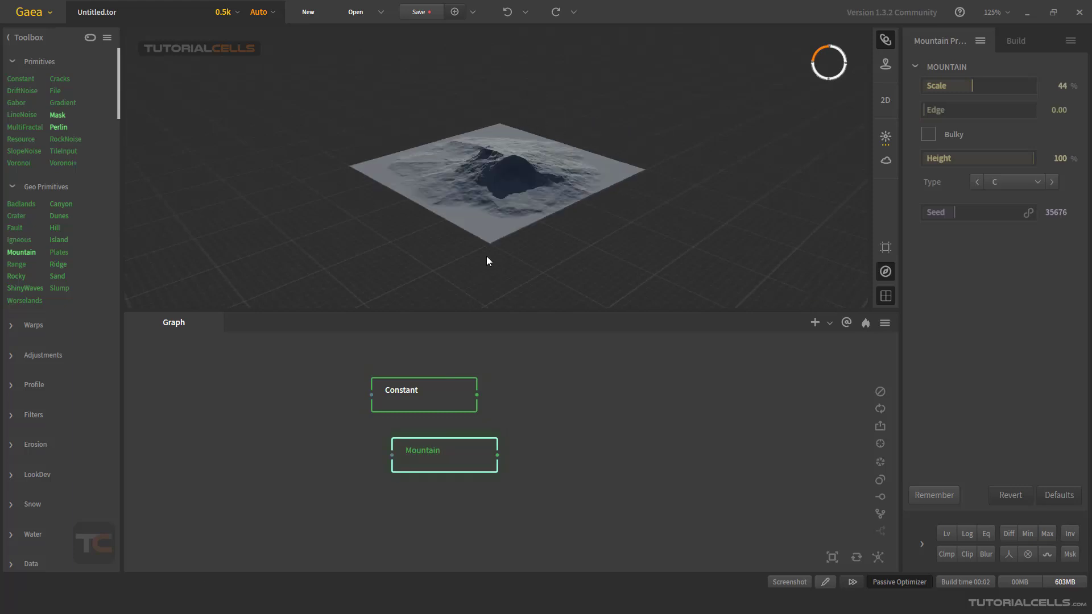
pyautogui.click(504, 193)
pyautogui.moveTo(501, 204)
pyautogui.mouseDown()
pyautogui.moveTo(499, 132)
pyautogui.moveTo(499, 188)
pyautogui.moveTo(534, 212)
pyautogui.moveTo(500, 216)
pyautogui.moveTo(510, 208)
pyautogui.mouseUp()
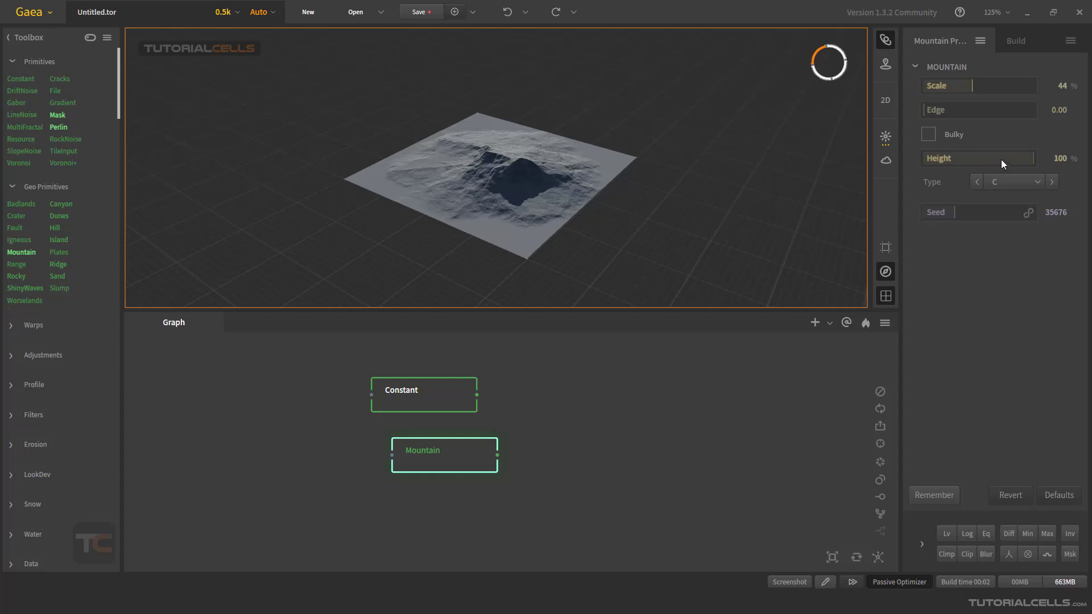
pyautogui.click(931, 136)
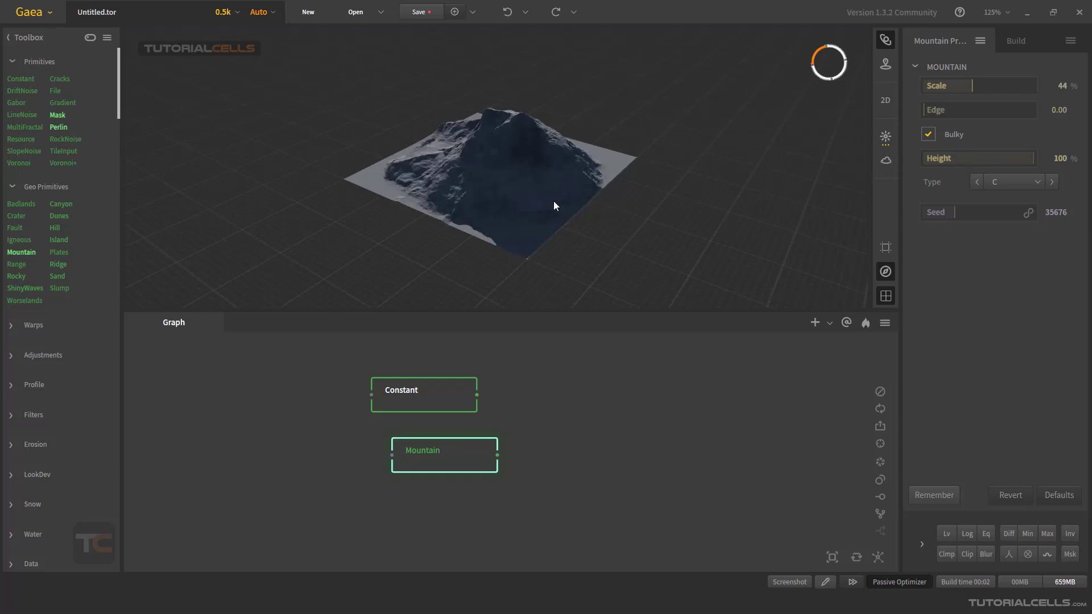
pyautogui.moveTo(493, 175); pyautogui.dragTo(546, 172)
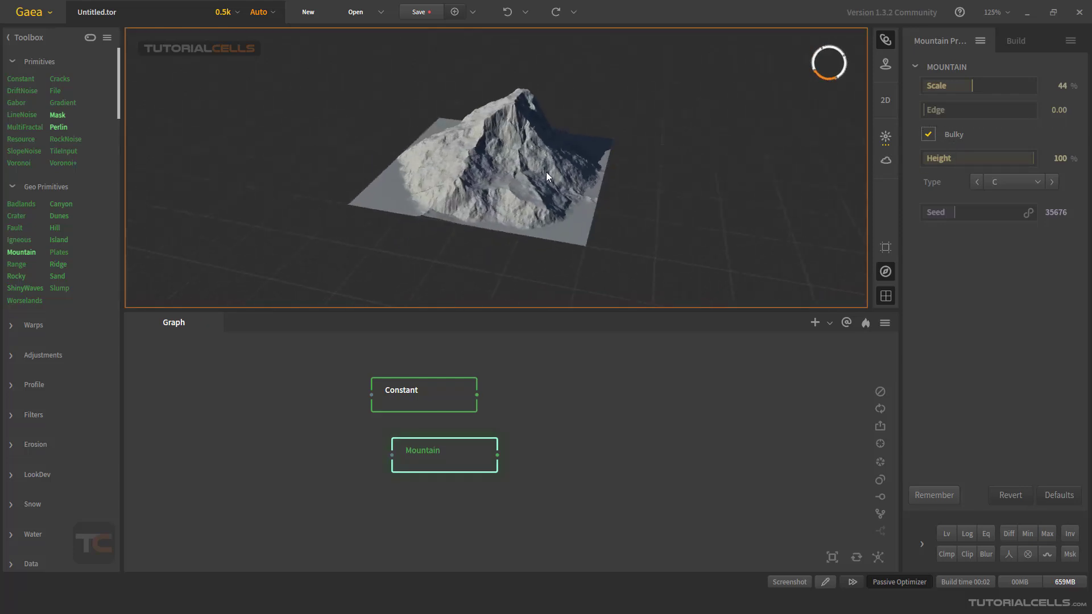
pyautogui.click(234, 13)
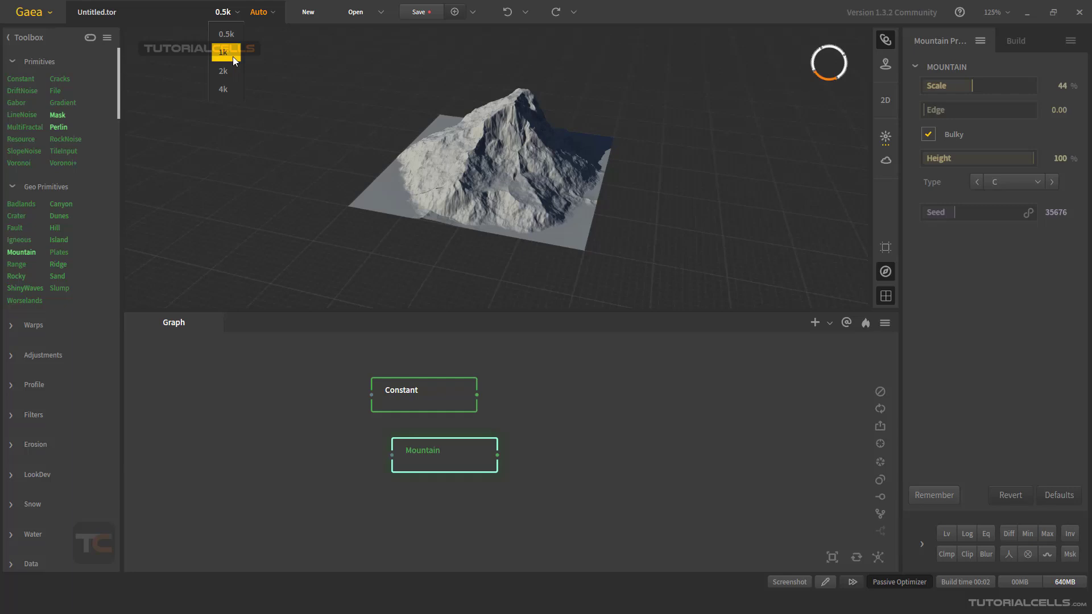
pyautogui.click(519, 181)
pyautogui.moveTo(501, 169); pyautogui.dragTo(507, 177)
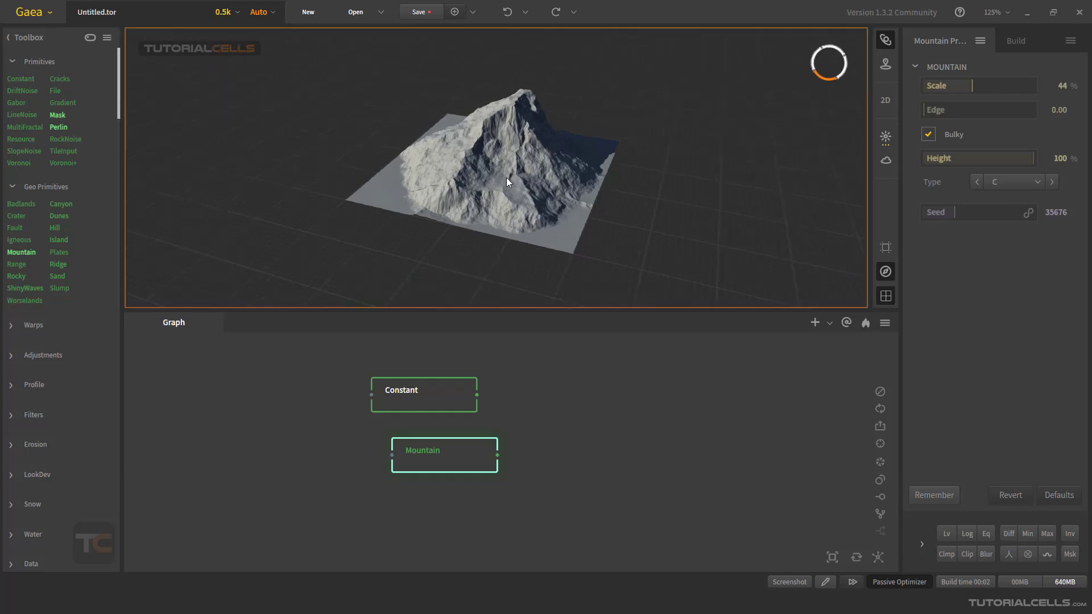
# Align the Mountain node beneath the Constant node and preview each node's terrain
pyautogui.moveTo(462, 443); pyautogui.dragTo(441, 444)
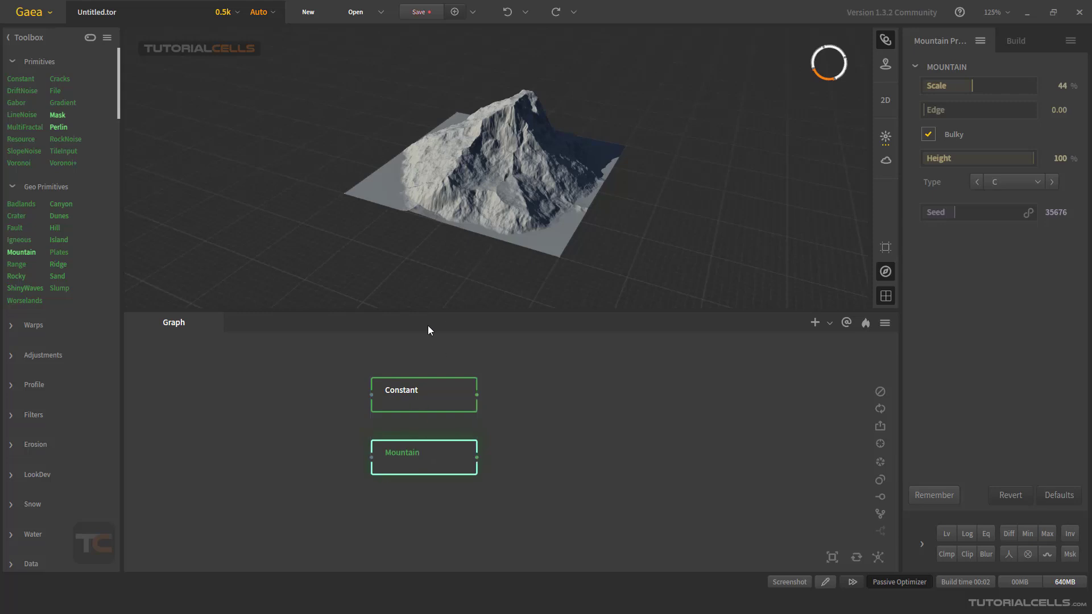
pyautogui.click(423, 392)
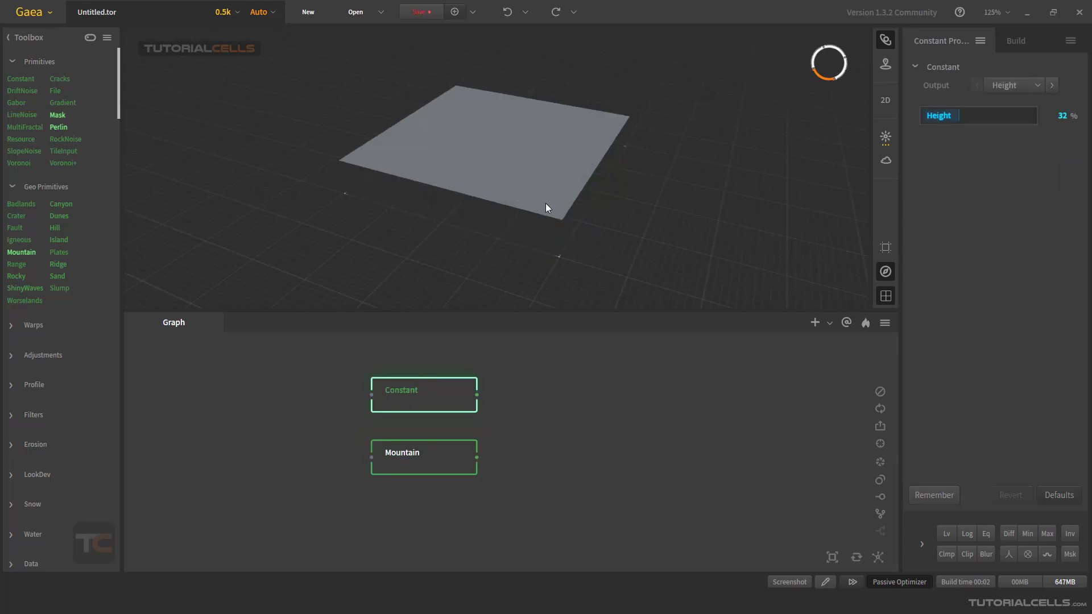
pyautogui.click(407, 462)
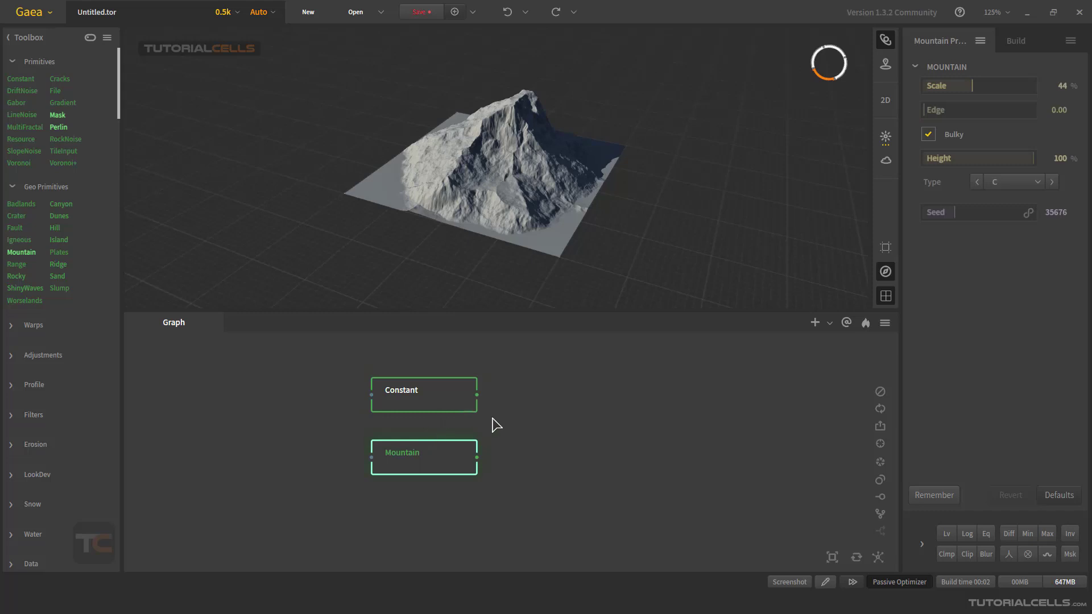
pyautogui.moveTo(497, 213)
pyautogui.mouseDown()
pyautogui.moveTo(503, 203)
pyautogui.moveTo(486, 205)
pyautogui.moveTo(501, 222)
pyautogui.mouseUp()
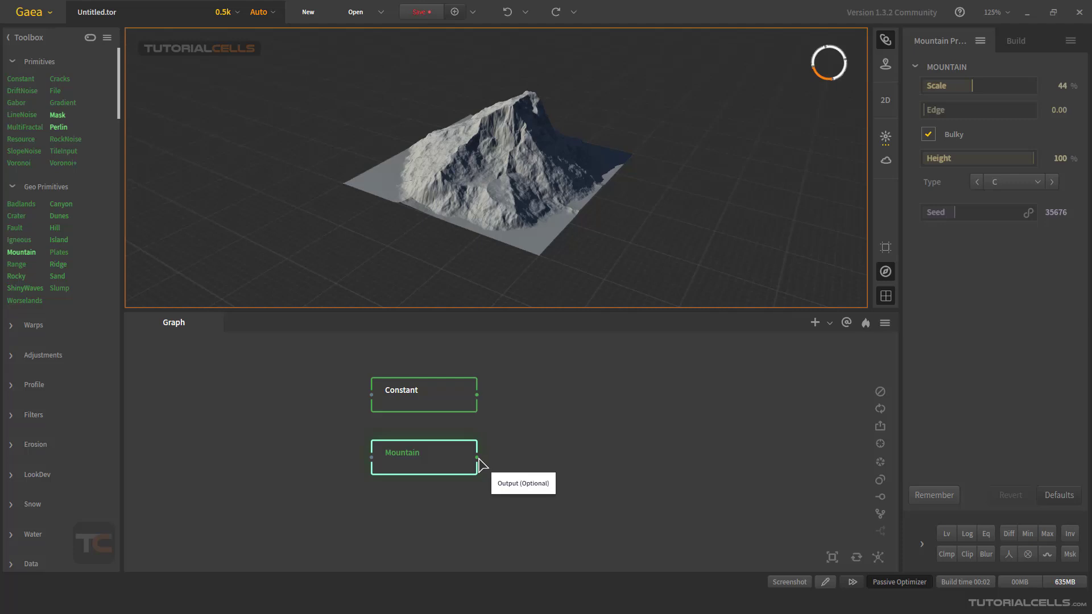
# Join the Mountain and Constant outputs in a Combine node and place it beside them
pyautogui.moveTo(479, 459); pyautogui.dragTo(479, 397)
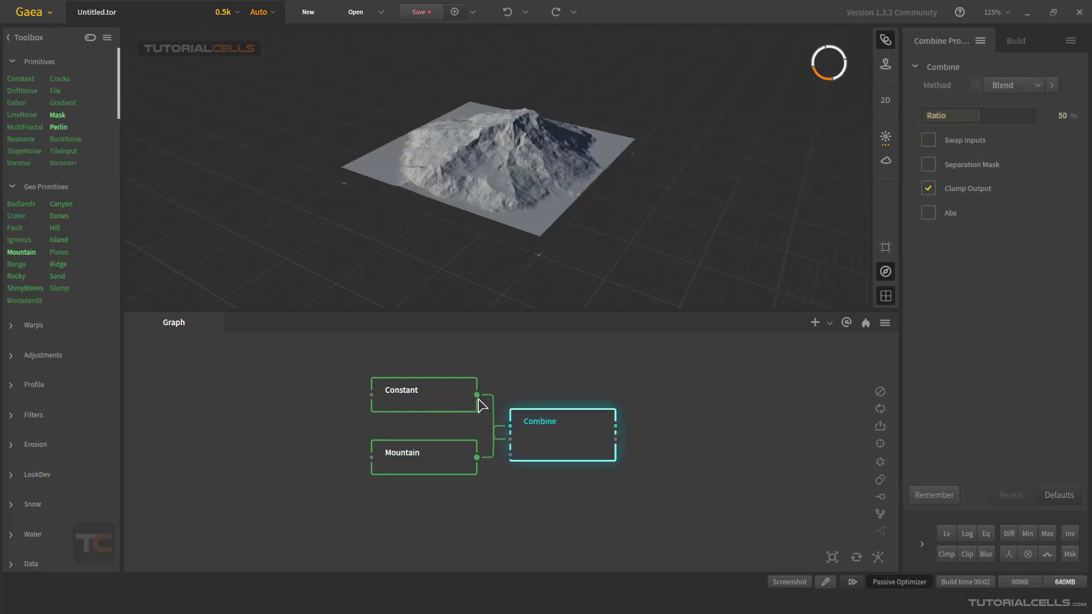
pyautogui.moveTo(540, 431); pyautogui.dragTo(570, 411)
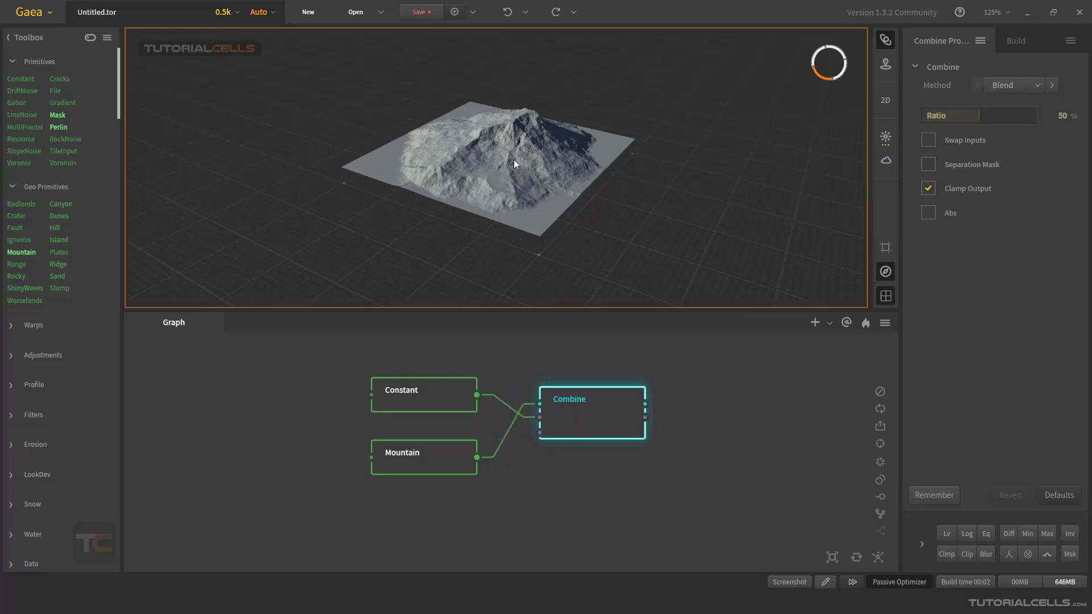
pyautogui.moveTo(513, 159); pyautogui.dragTo(499, 178)
pyautogui.moveTo(570, 402); pyautogui.dragTo(574, 409)
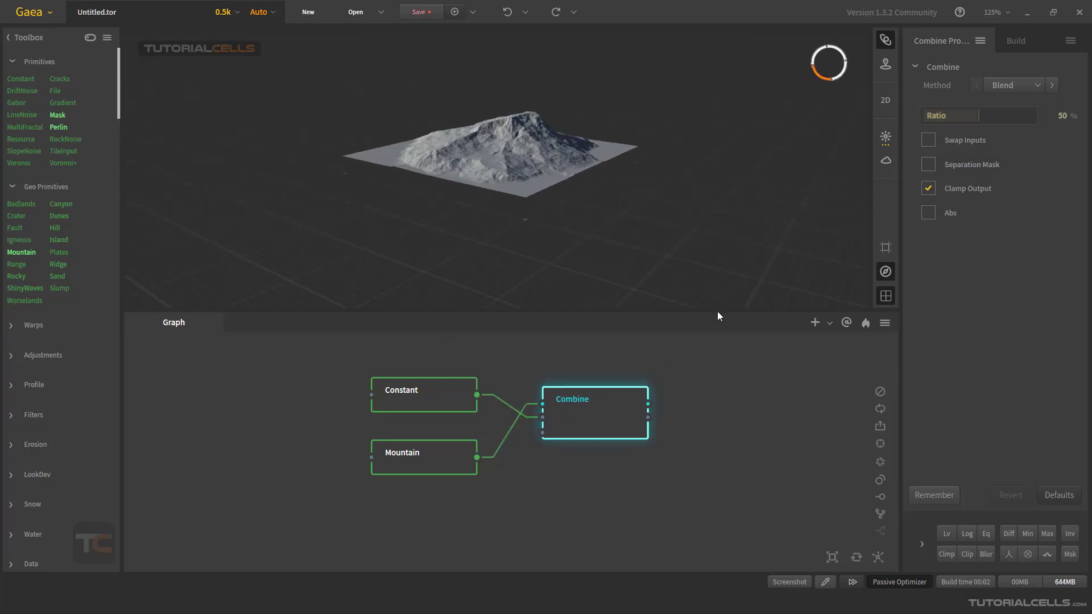
# Set the Combine node's method to Multiply and compare its terrain with the Mountain and Constant previews
pyautogui.click(1006, 90)
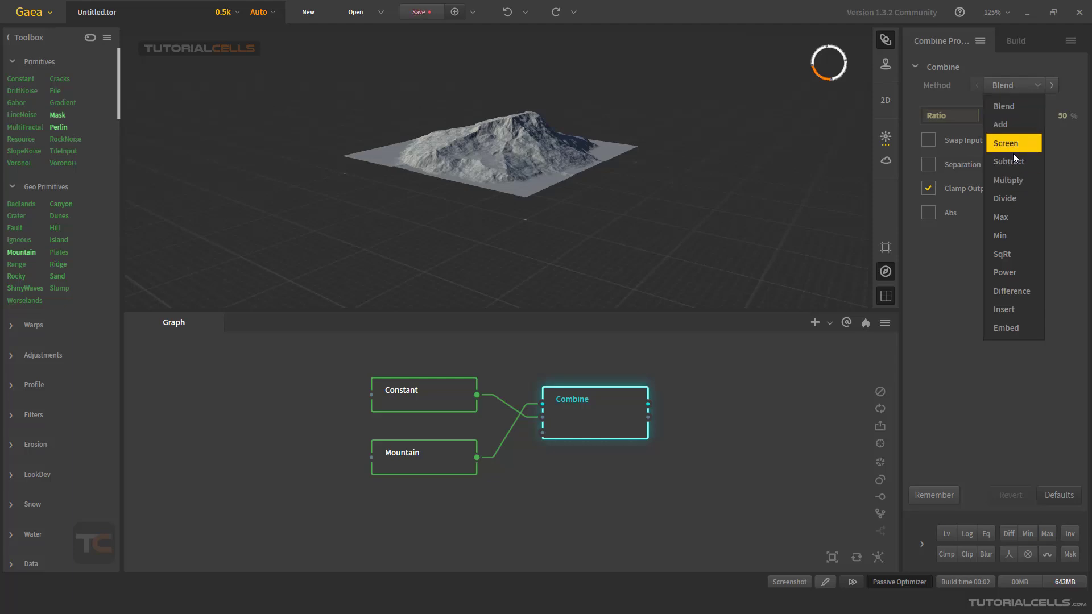
pyautogui.click(1009, 183)
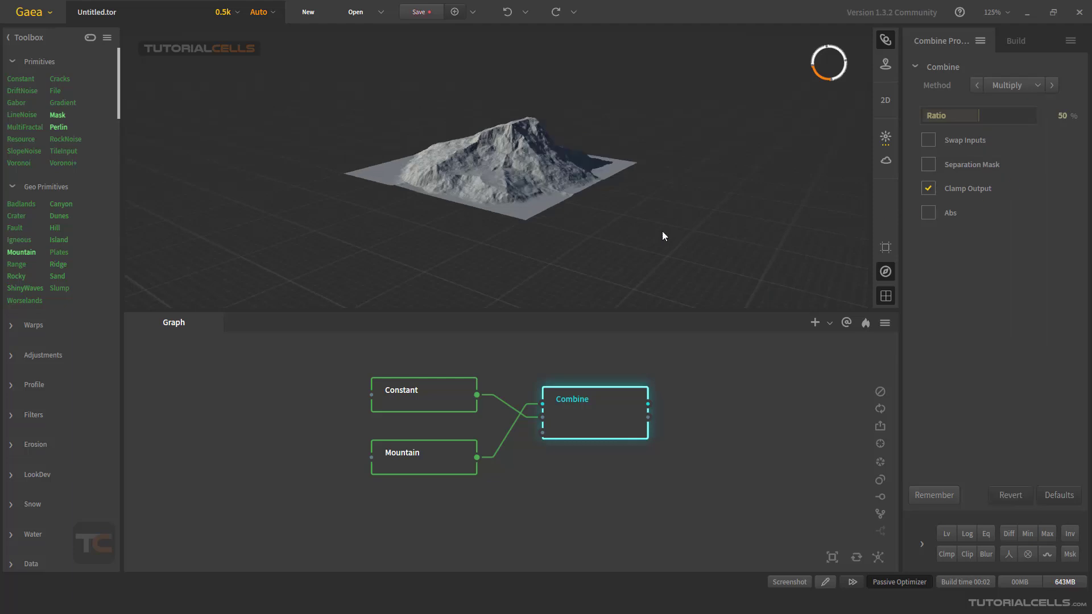
pyautogui.moveTo(524, 190); pyautogui.dragTo(493, 131)
pyautogui.click(422, 458)
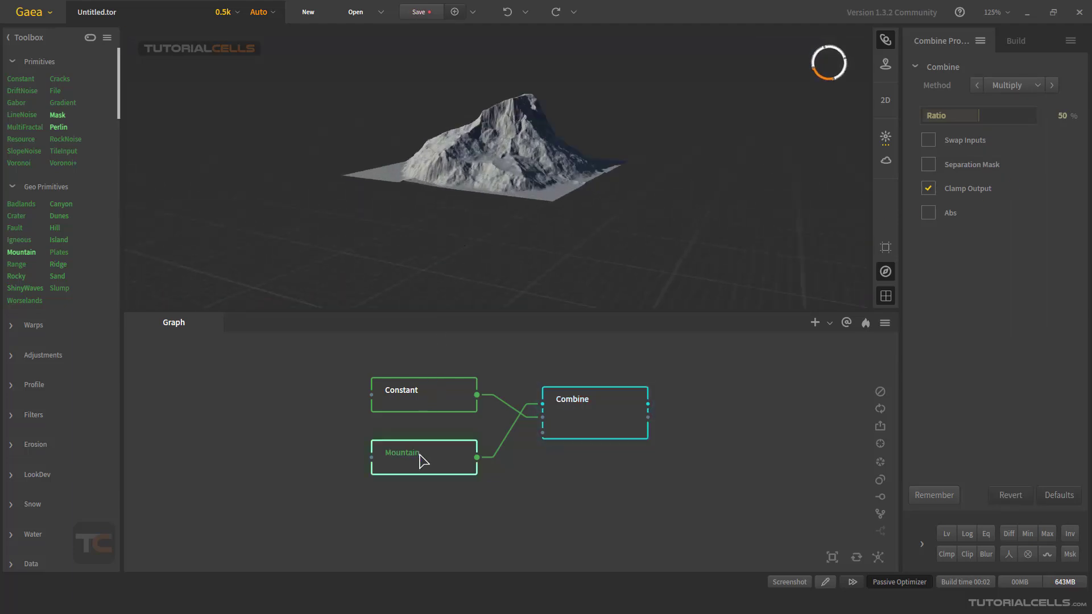
pyautogui.click(573, 410)
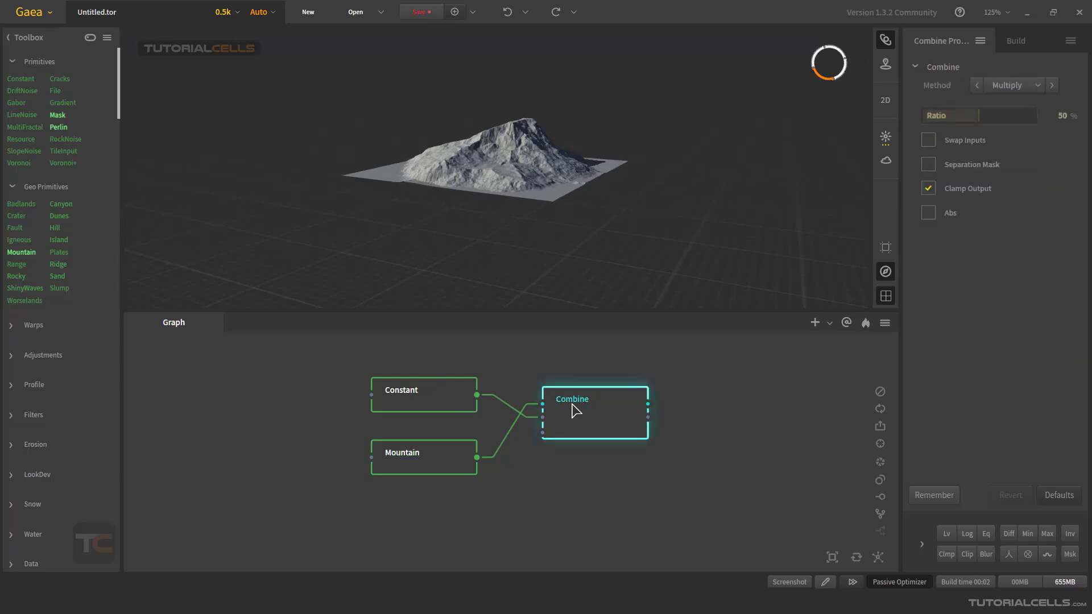
pyautogui.click(435, 398)
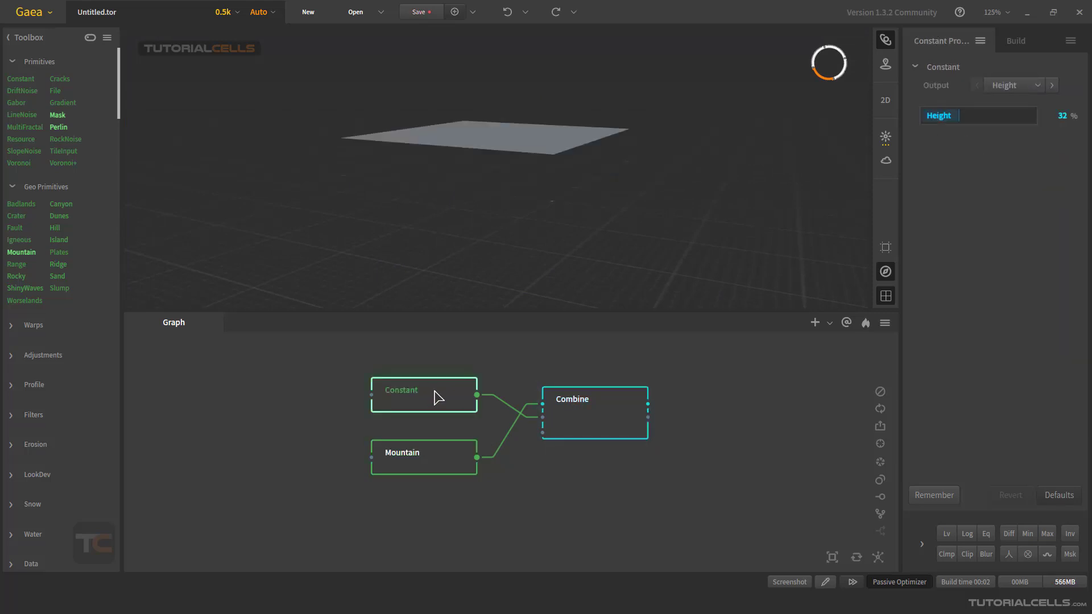
pyautogui.click(571, 411)
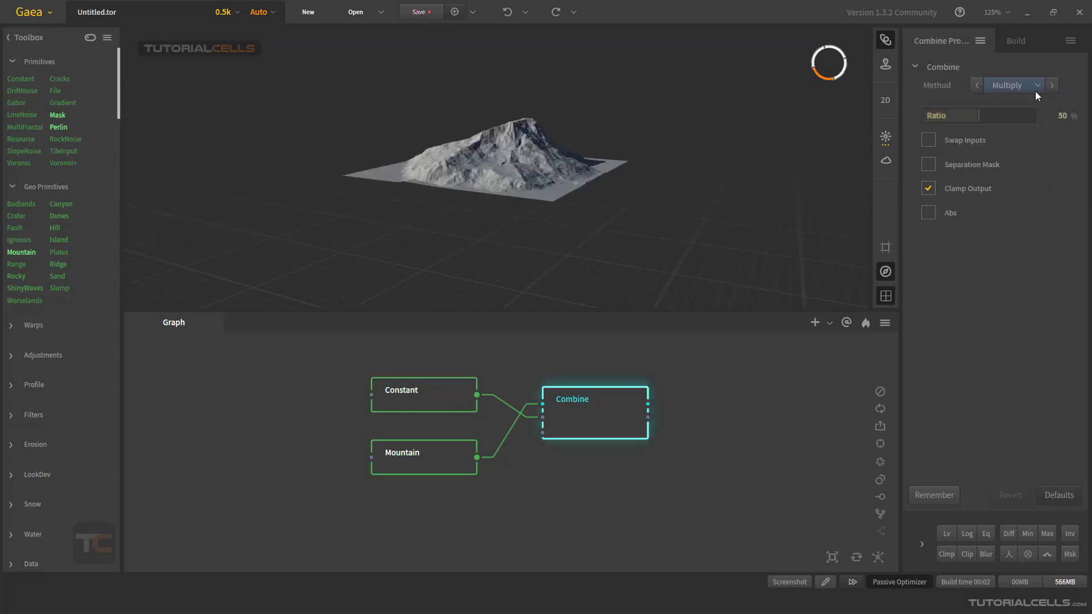
# Set the Combine node's method to Add and compare its terrain with the two input nodes
pyautogui.click(1035, 91)
pyautogui.click(1008, 125)
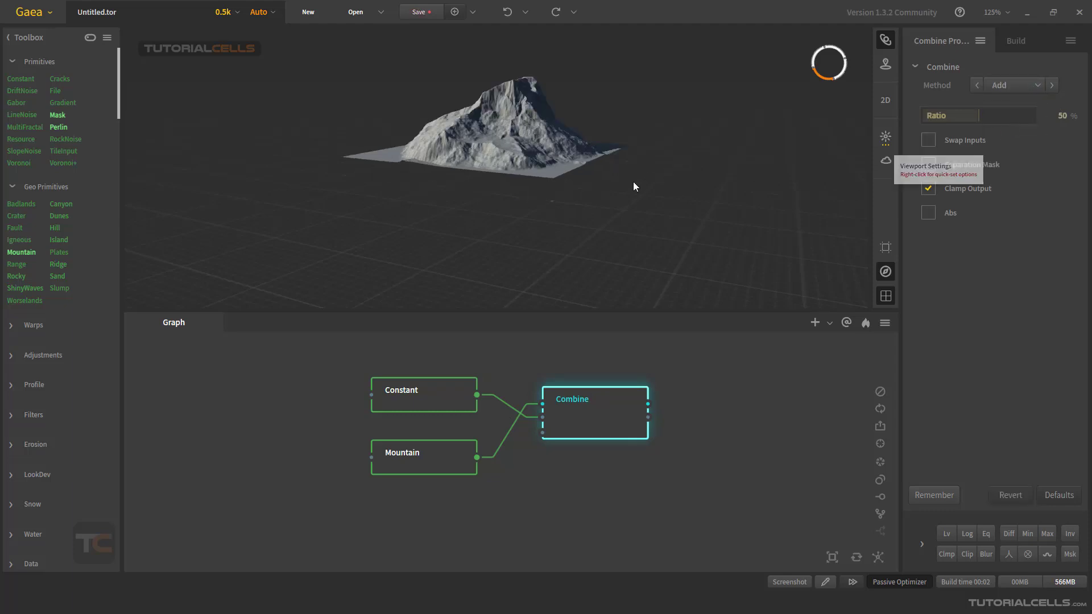
pyautogui.click(441, 457)
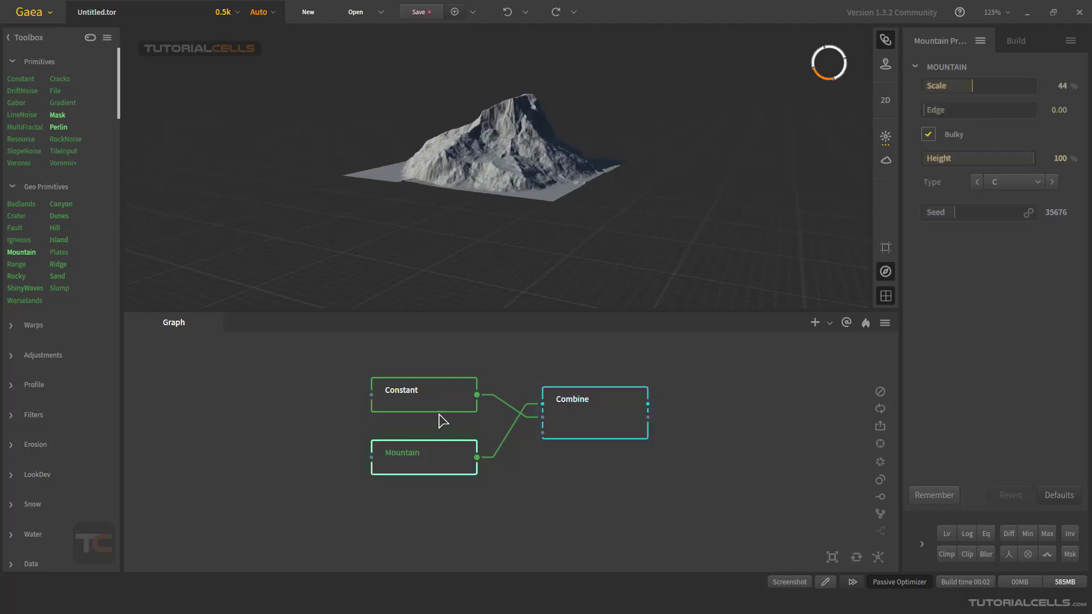
pyautogui.click(439, 404)
pyautogui.click(453, 471)
pyautogui.click(606, 422)
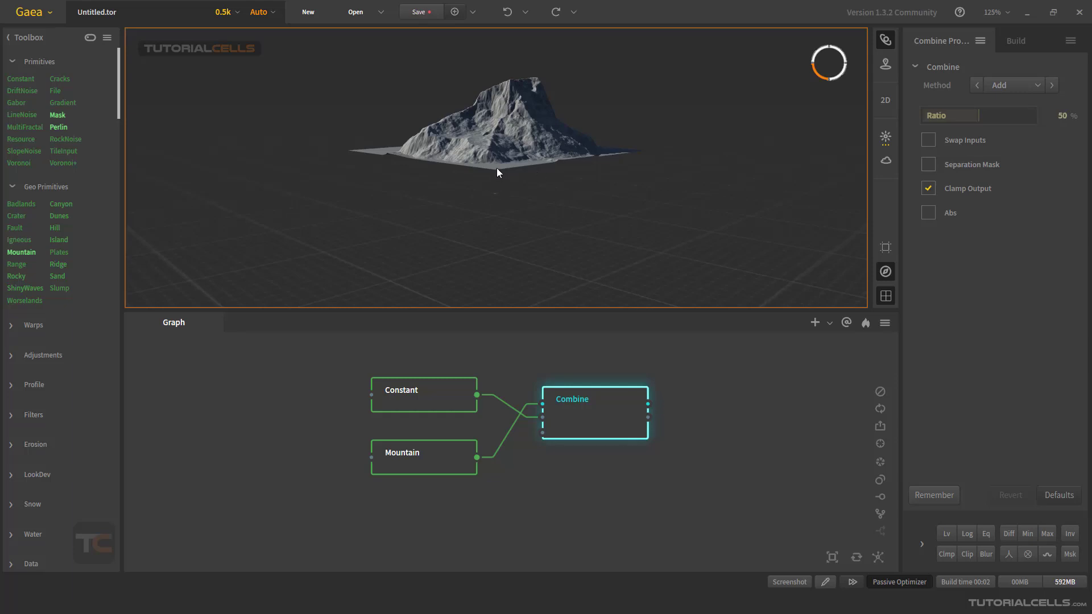
pyautogui.moveTo(527, 215); pyautogui.dragTo(499, 163)
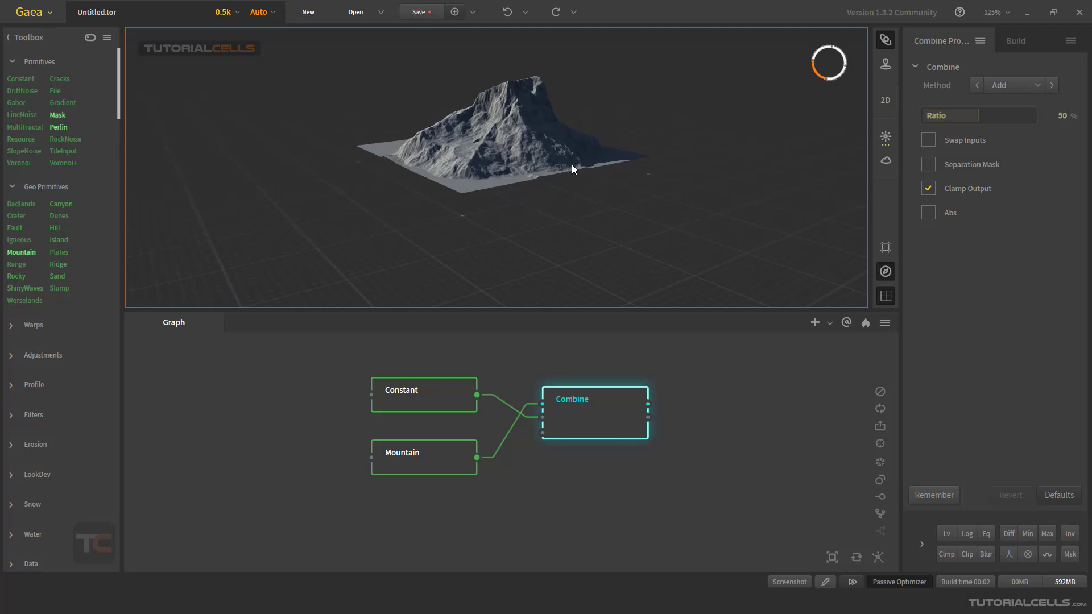
# Delete the Combine and Mountain nodes, keeping only the Constant node in the graph
pyautogui.moveTo(439, 402); pyautogui.dragTo(433, 384)
pyautogui.moveTo(660, 367); pyautogui.dragTo(523, 455)
pyautogui.press('Delete')
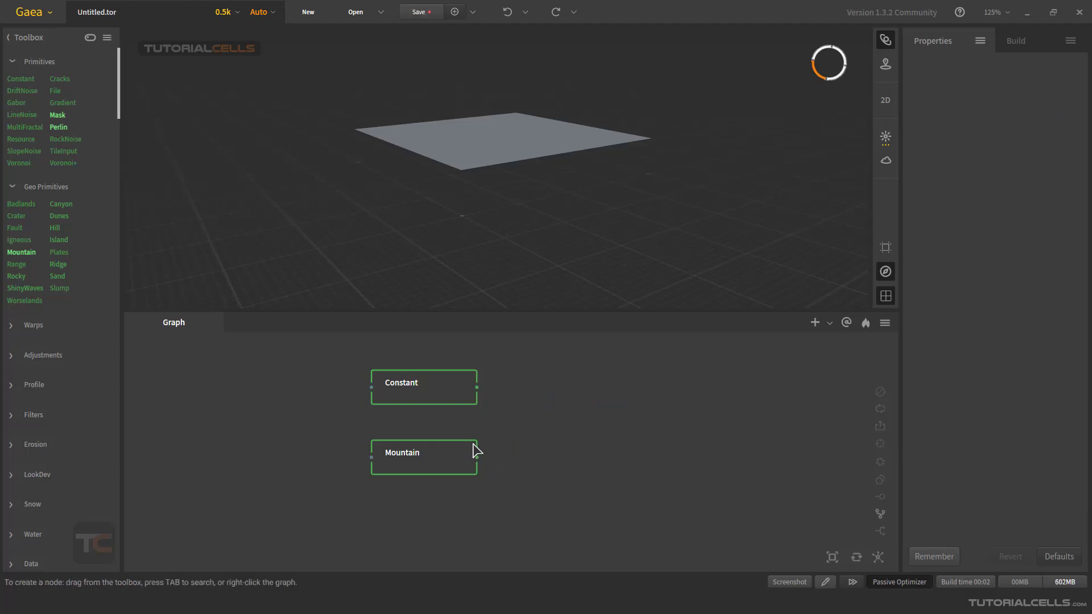
pyautogui.click(475, 450)
pyautogui.press('Delete')
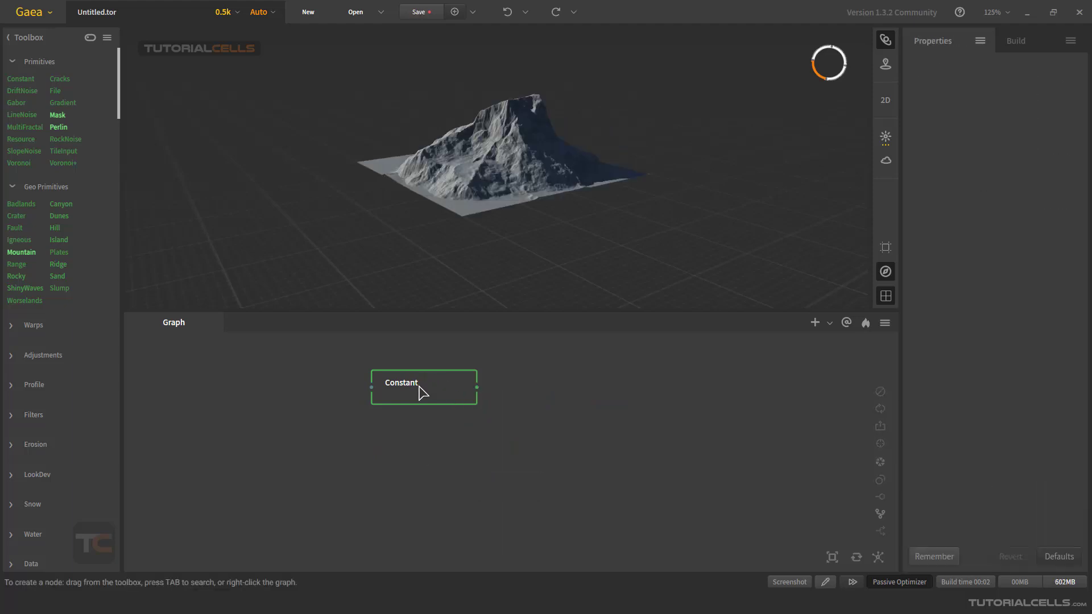
# Switch the Constant node's output to Color and set the color to red #E32020
pyautogui.moveTo(419, 387); pyautogui.dragTo(419, 398)
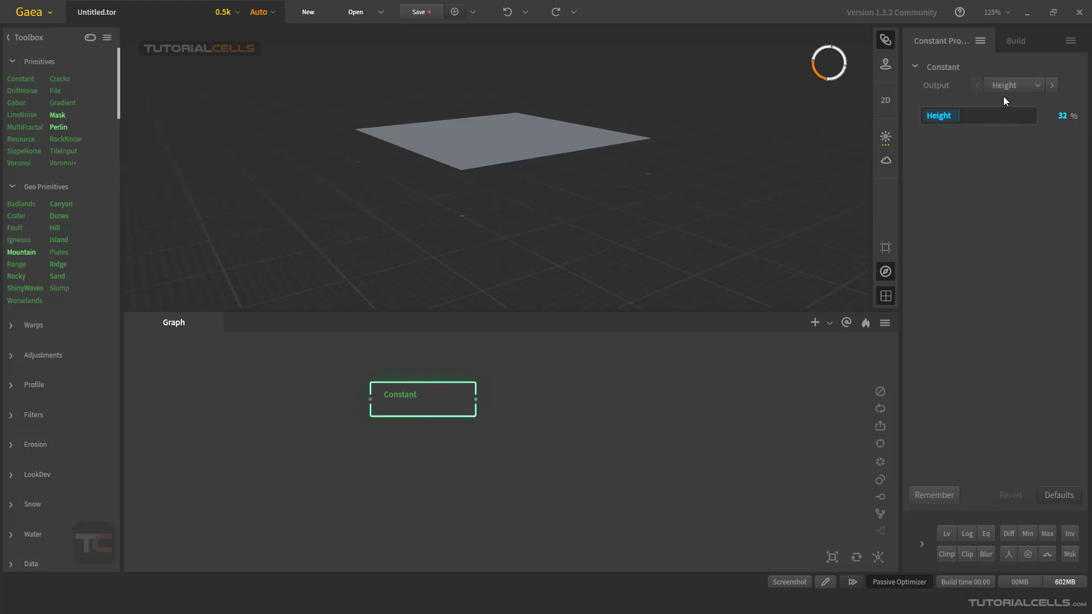
pyautogui.click(1012, 88)
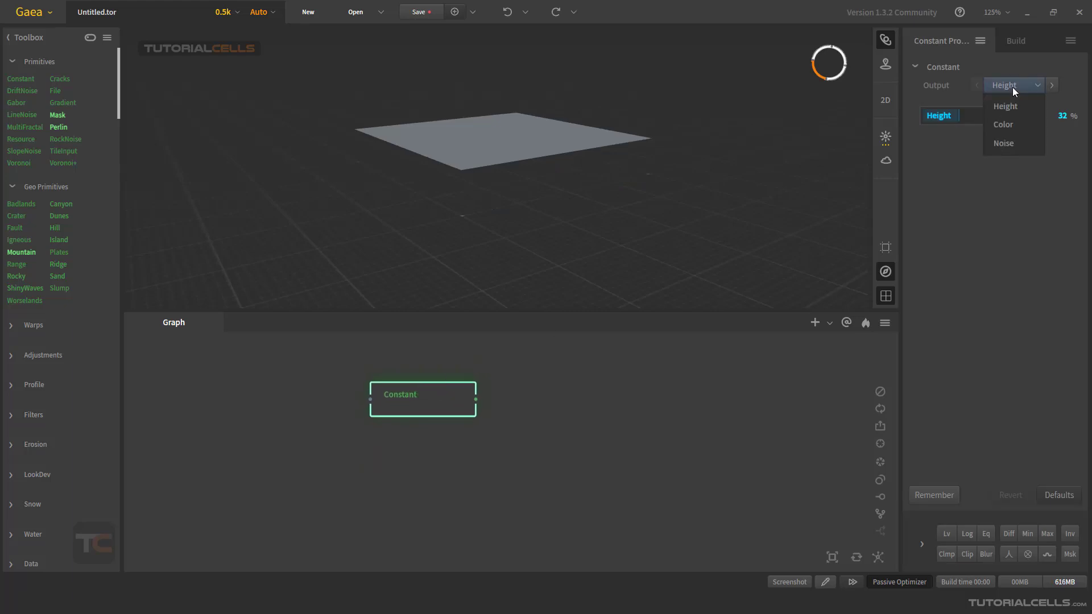
pyautogui.click(1014, 124)
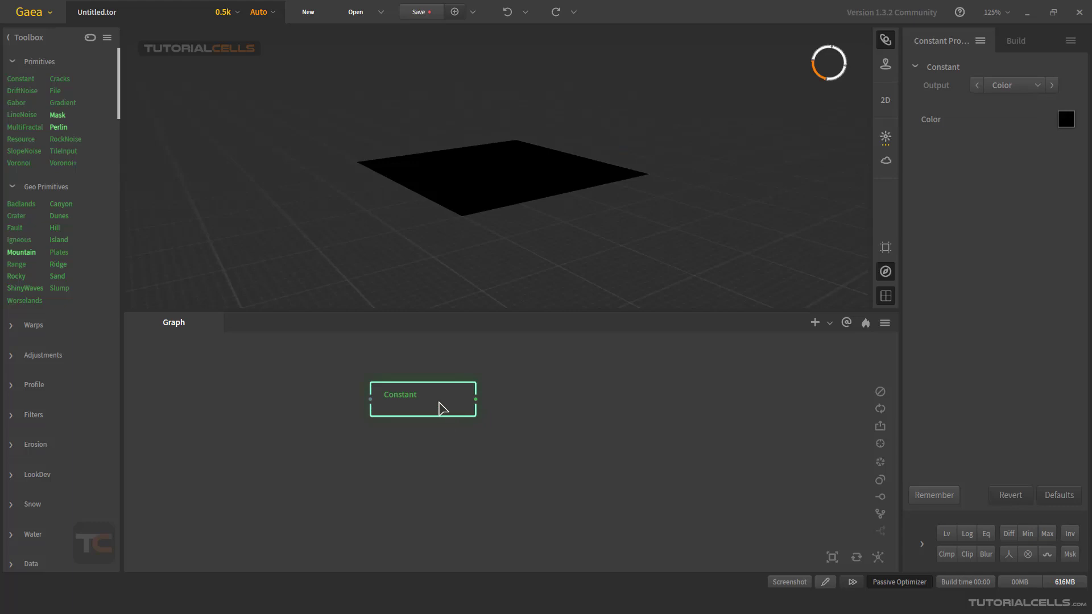
pyautogui.moveTo(407, 403); pyautogui.dragTo(400, 440)
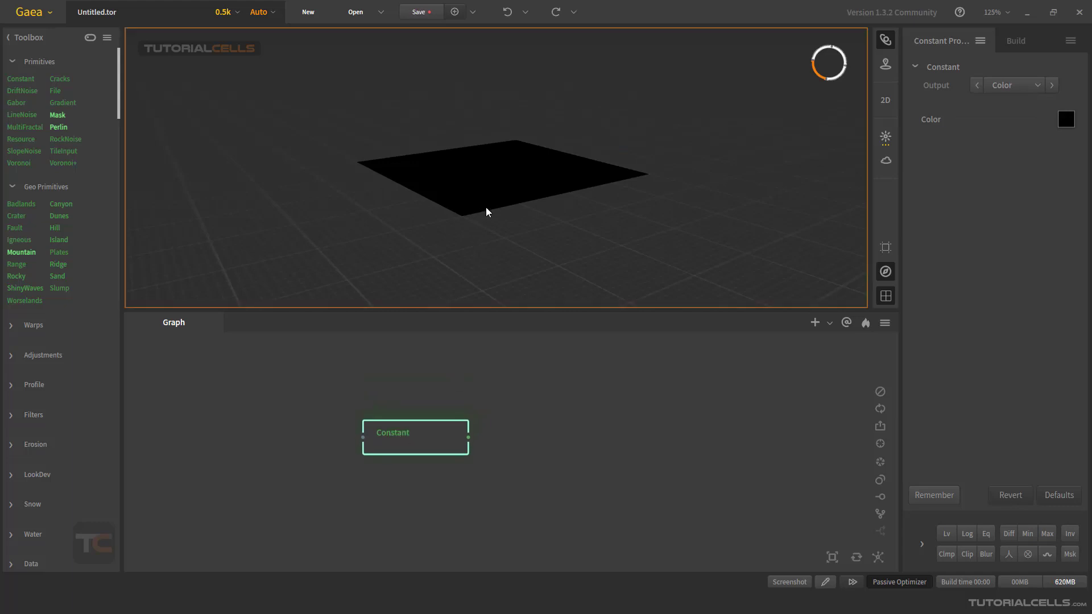
pyautogui.moveTo(501, 219); pyautogui.dragTo(513, 230)
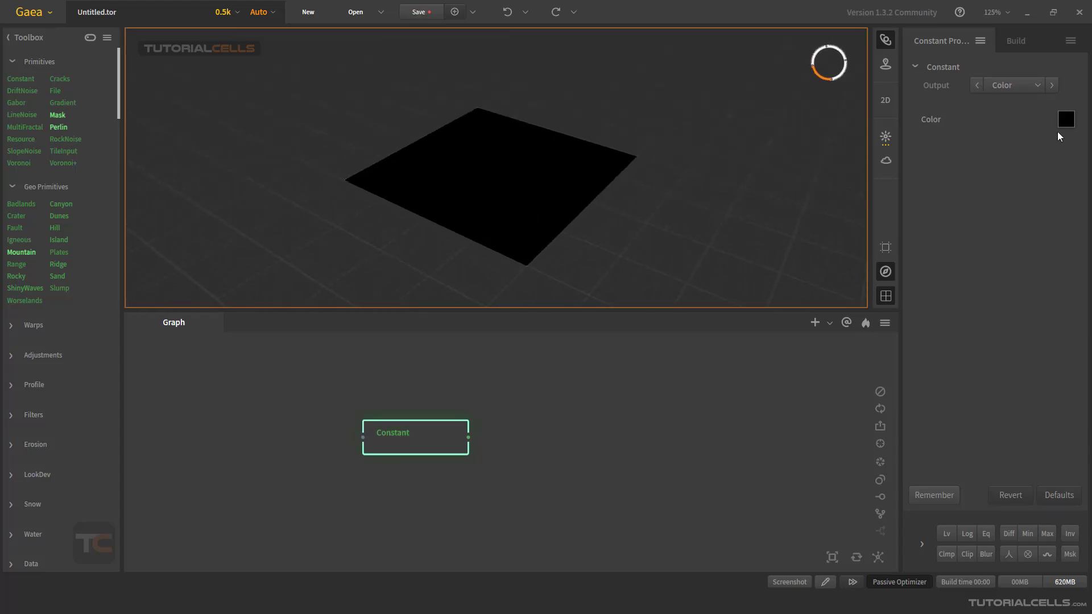
pyautogui.click(1065, 119)
pyautogui.moveTo(1020, 168); pyautogui.dragTo(1044, 146)
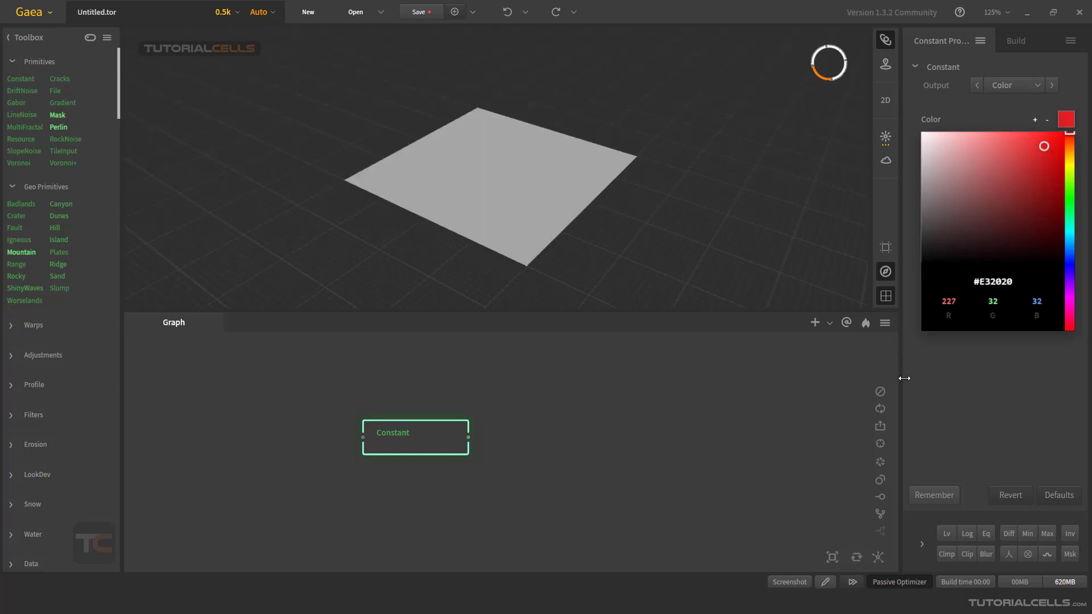
# Add a Mountain node to the graph and align it directly above the Constant node
pyautogui.click(414, 396)
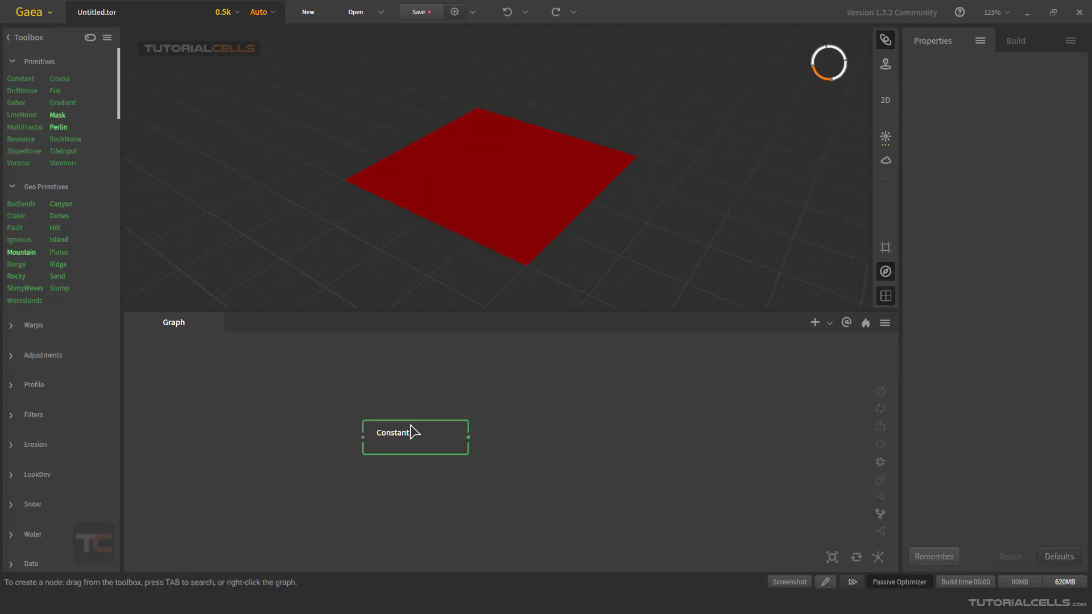
pyautogui.moveTo(412, 432)
pyautogui.mouseDown()
pyautogui.moveTo(434, 439)
pyautogui.moveTo(407, 440)
pyautogui.mouseUp()
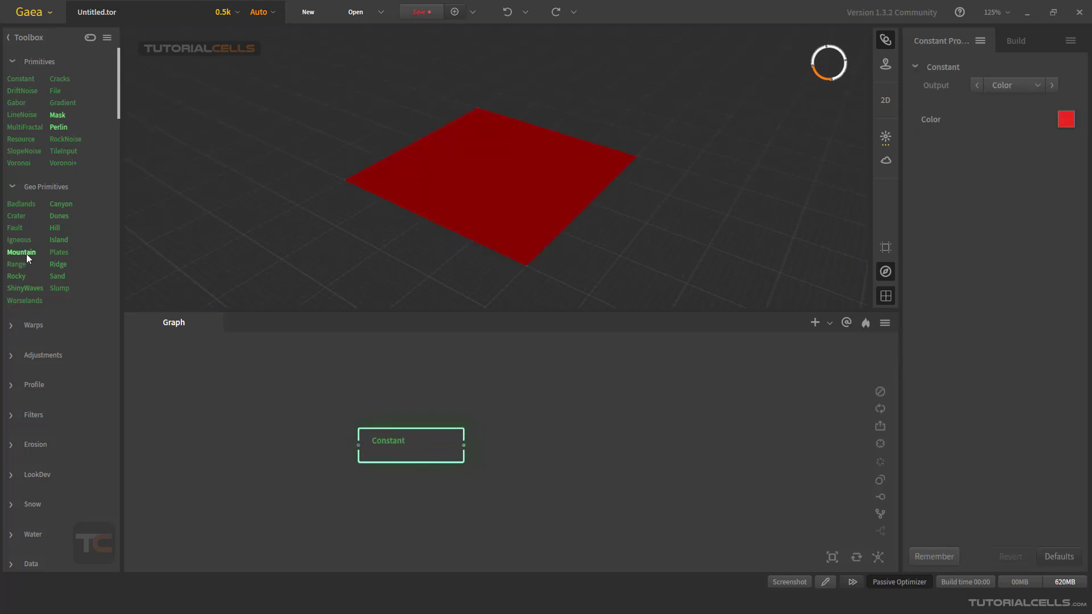
pyautogui.moveTo(26, 254); pyautogui.dragTo(385, 380)
pyautogui.click(395, 394)
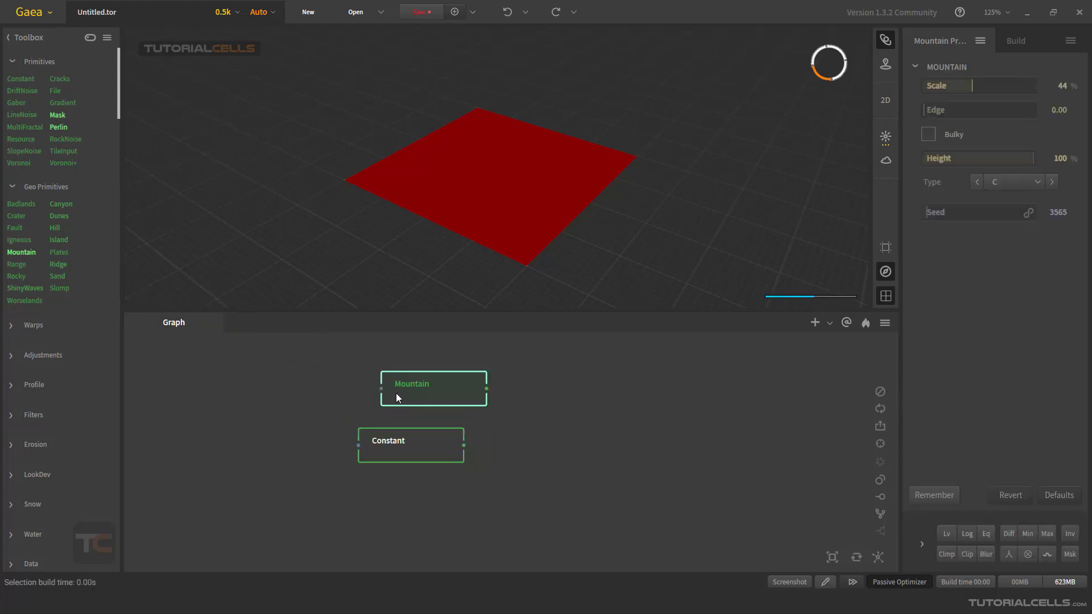
pyautogui.click(412, 389)
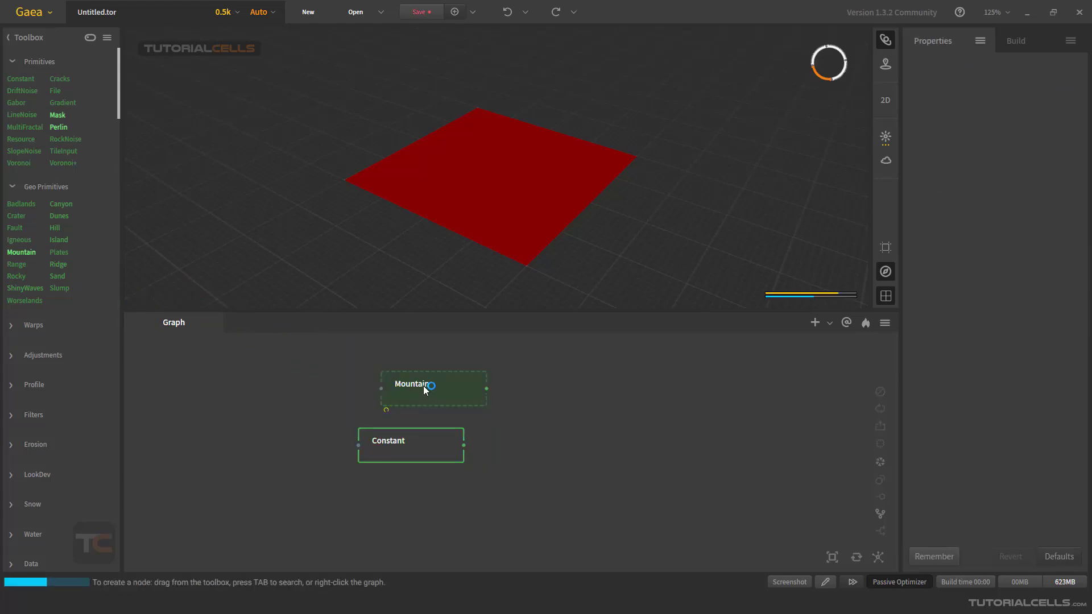
pyautogui.moveTo(430, 382); pyautogui.dragTo(419, 370)
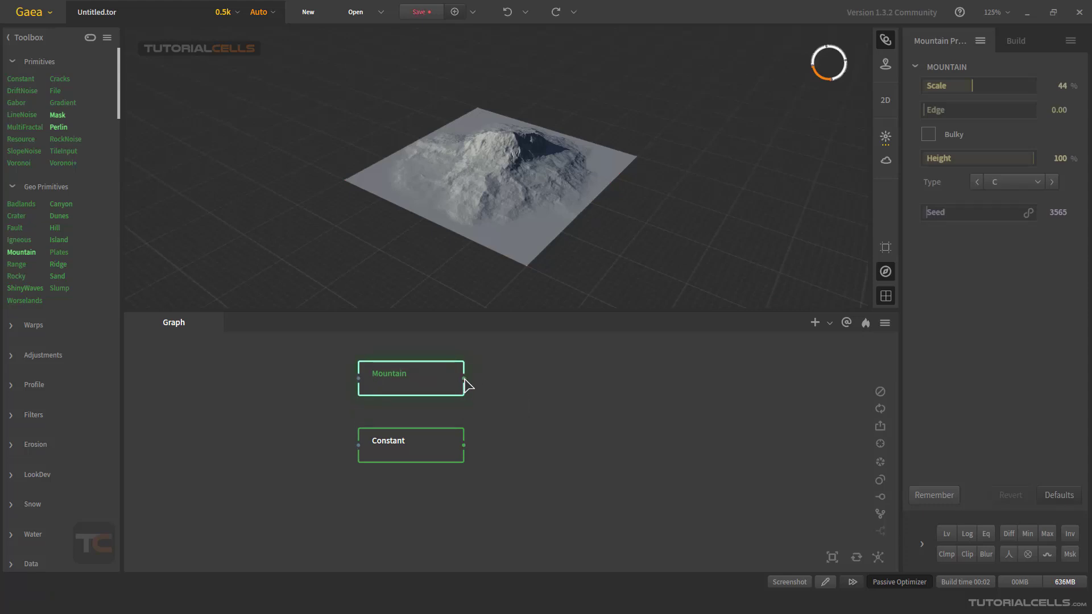
# Search for "sa" from the Mountain node's output and add a SatMaps node connected to it
pyautogui.moveTo(464, 379); pyautogui.dragTo(591, 386)
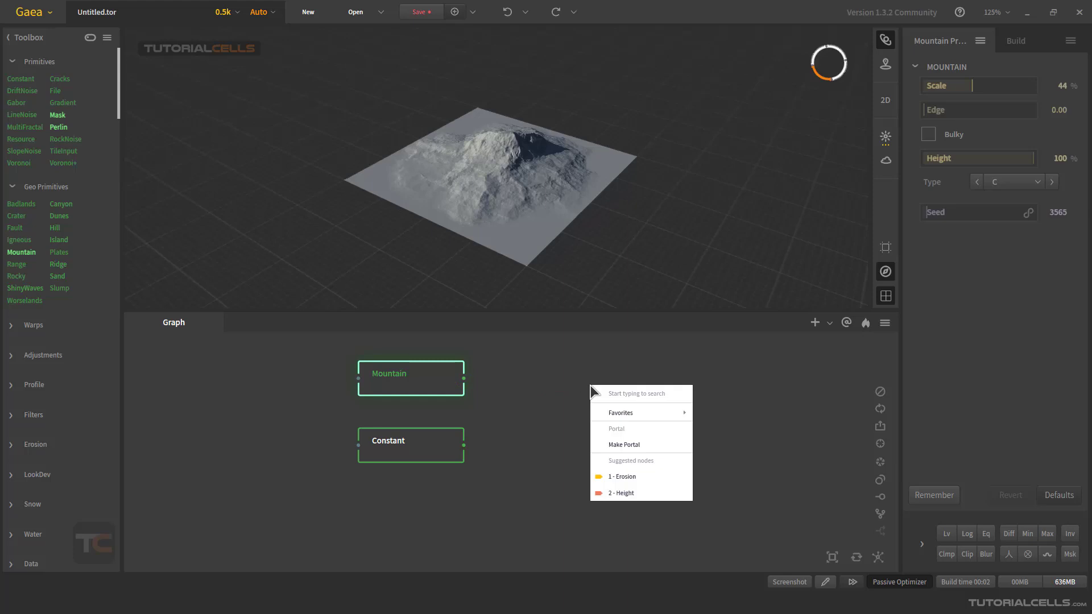
pyautogui.click(482, 381)
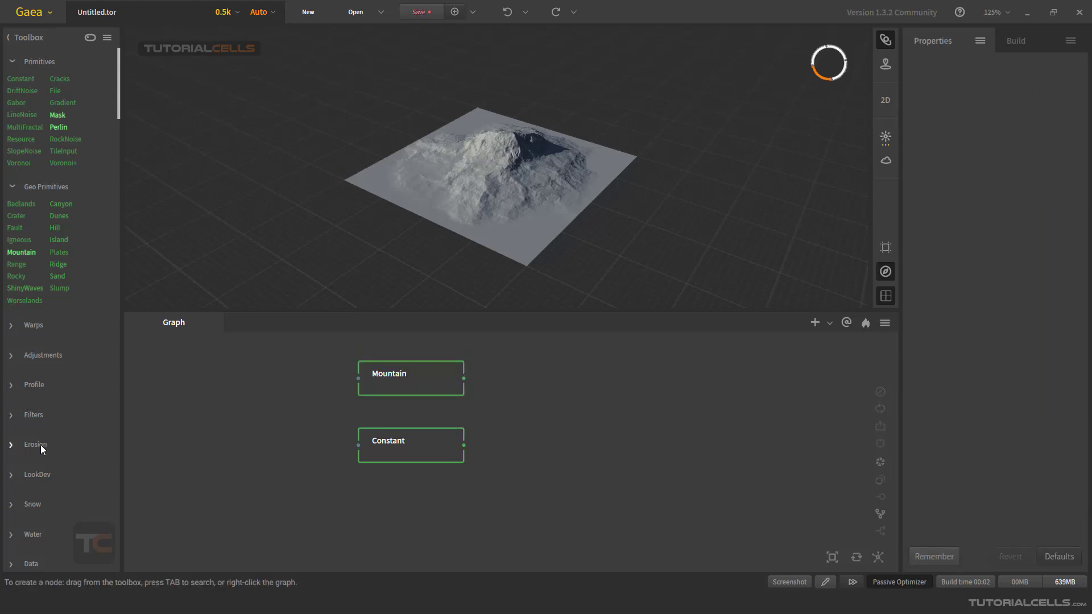
pyautogui.moveTo(464, 379); pyautogui.dragTo(579, 380)
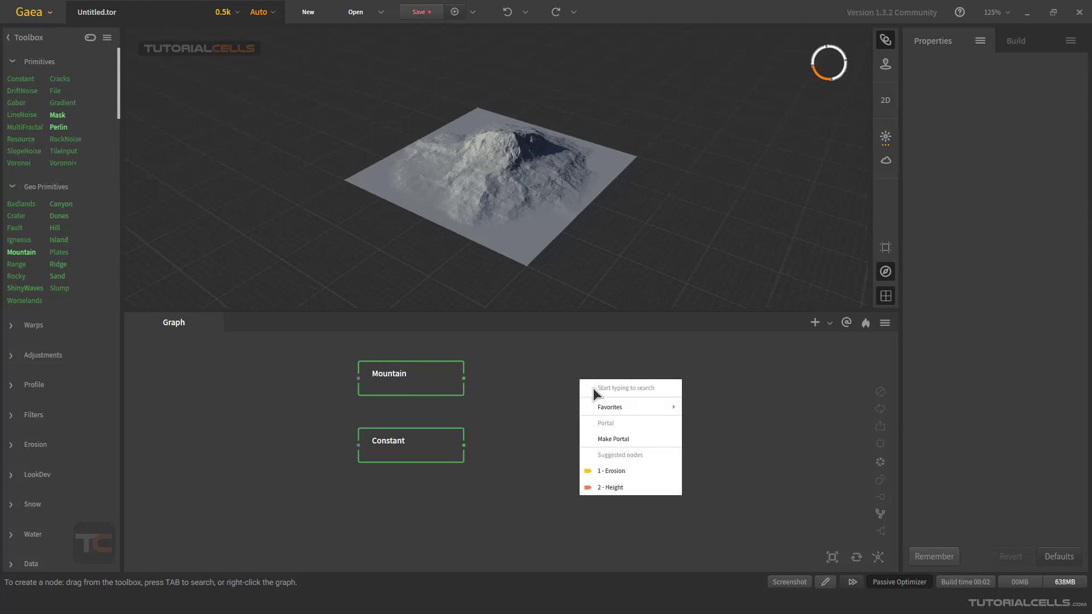
pyautogui.click(593, 388)
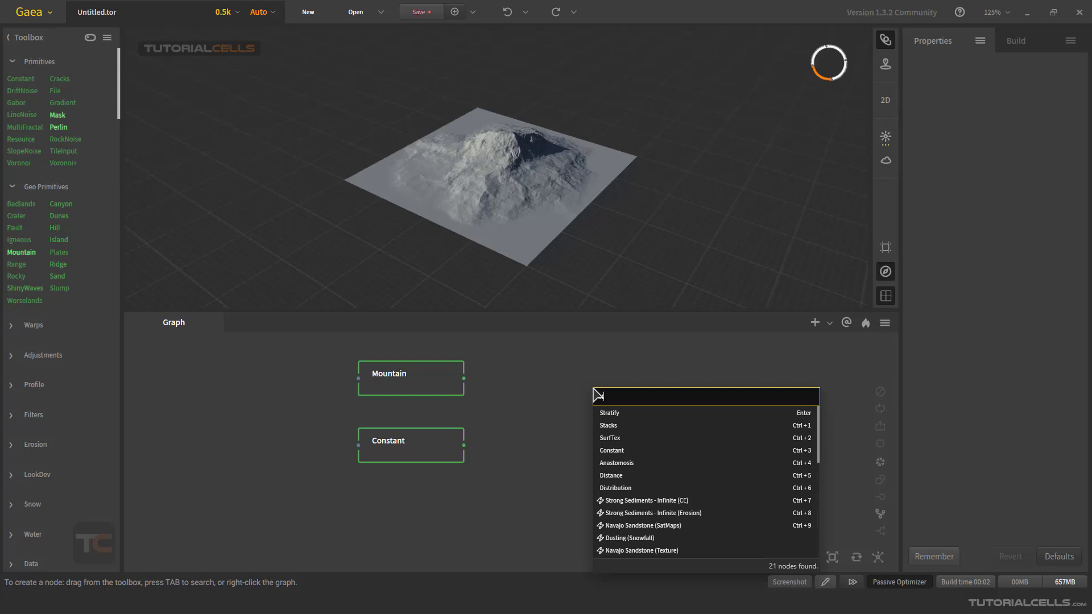
pyautogui.write('s')
pyautogui.write('tra')
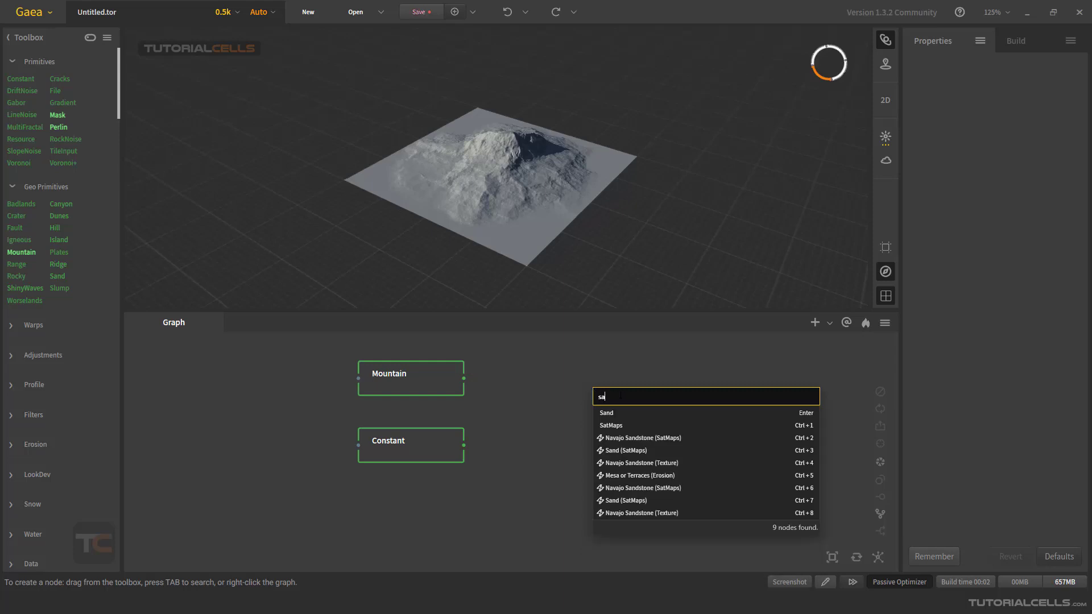
pyautogui.click(614, 414)
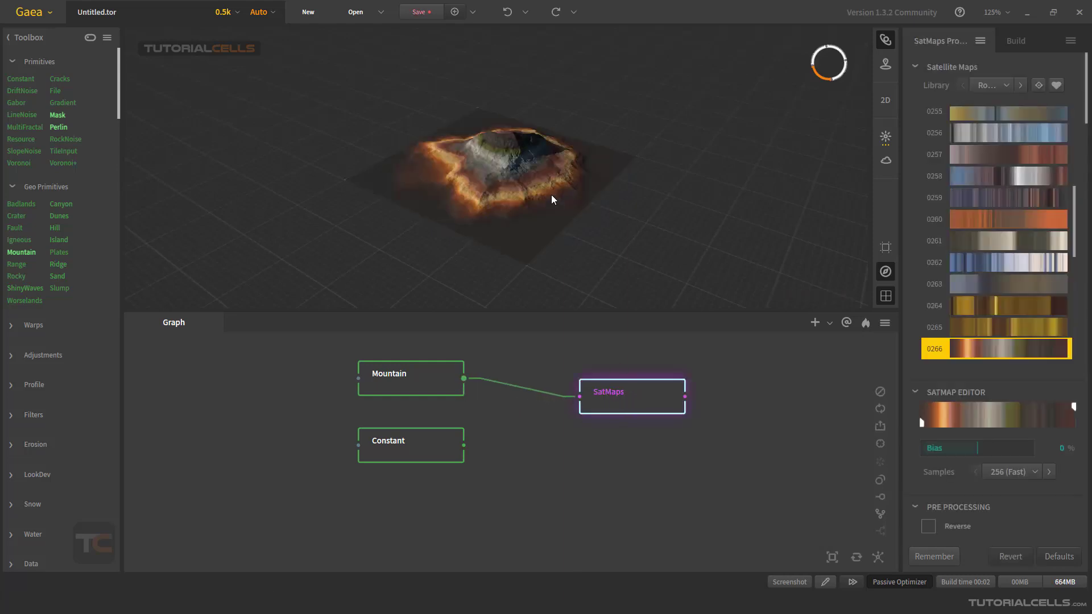
# Try Rocky satellite map 0263 on the mountain, apply map 0258 and inspect the colored terrain
pyautogui.moveTo(544, 192)
pyautogui.mouseDown()
pyautogui.moveTo(516, 166)
pyautogui.moveTo(451, 145)
pyautogui.moveTo(512, 139)
pyautogui.moveTo(531, 171)
pyautogui.moveTo(527, 213)
pyautogui.moveTo(572, 207)
pyautogui.moveTo(539, 195)
pyautogui.mouseUp()
pyautogui.click(992, 279)
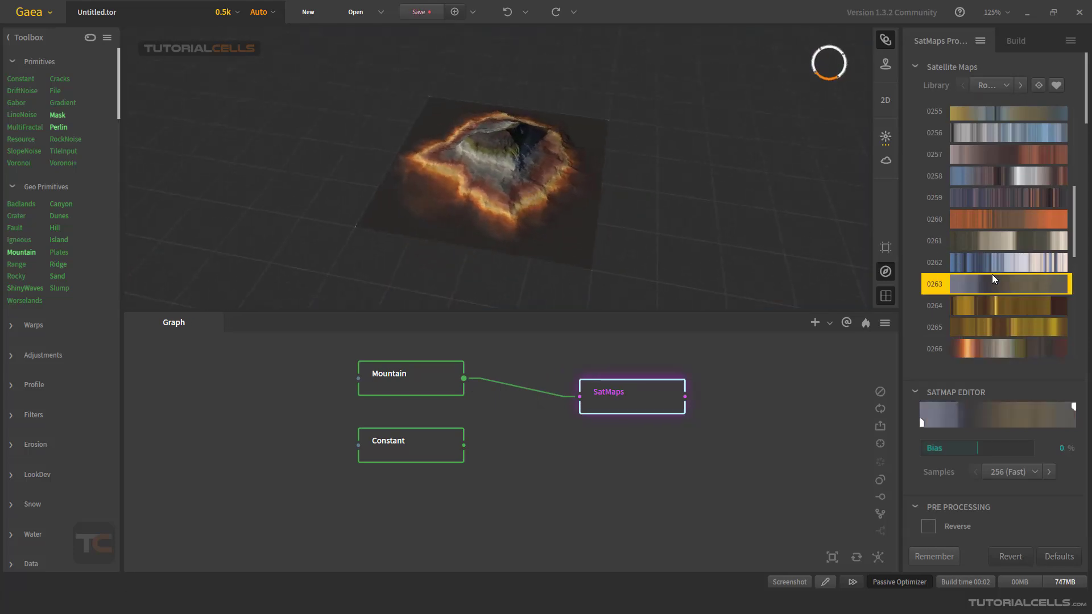
pyautogui.click(975, 181)
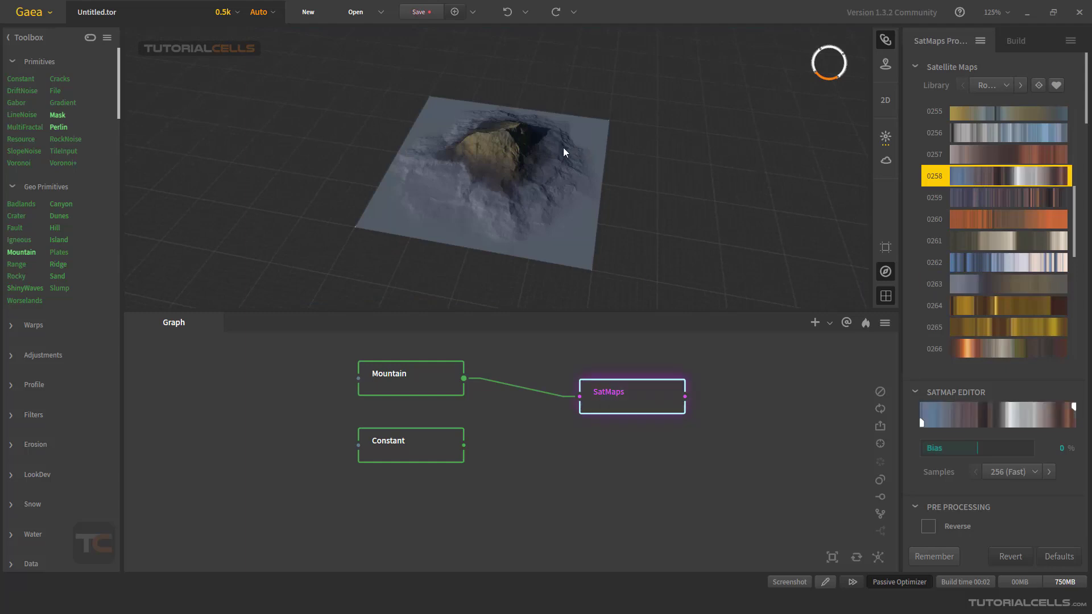
pyautogui.moveTo(516, 162); pyautogui.dragTo(482, 131)
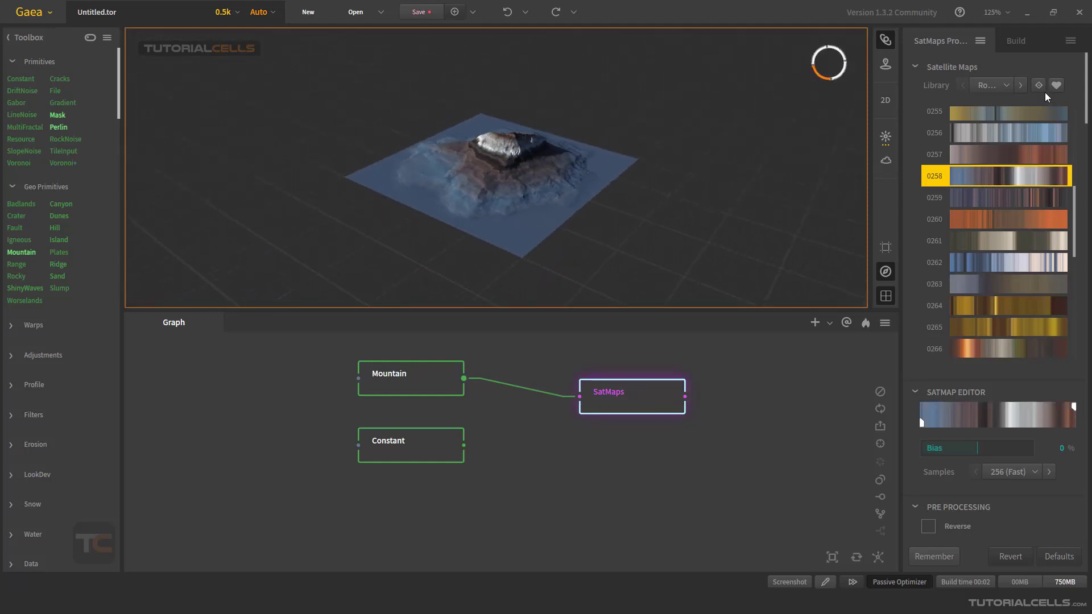
# Switch the SatMaps library to Green, inspect the terrain and move the SatMaps node slightly lower, closer to the Mountain node
pyautogui.click(1009, 87)
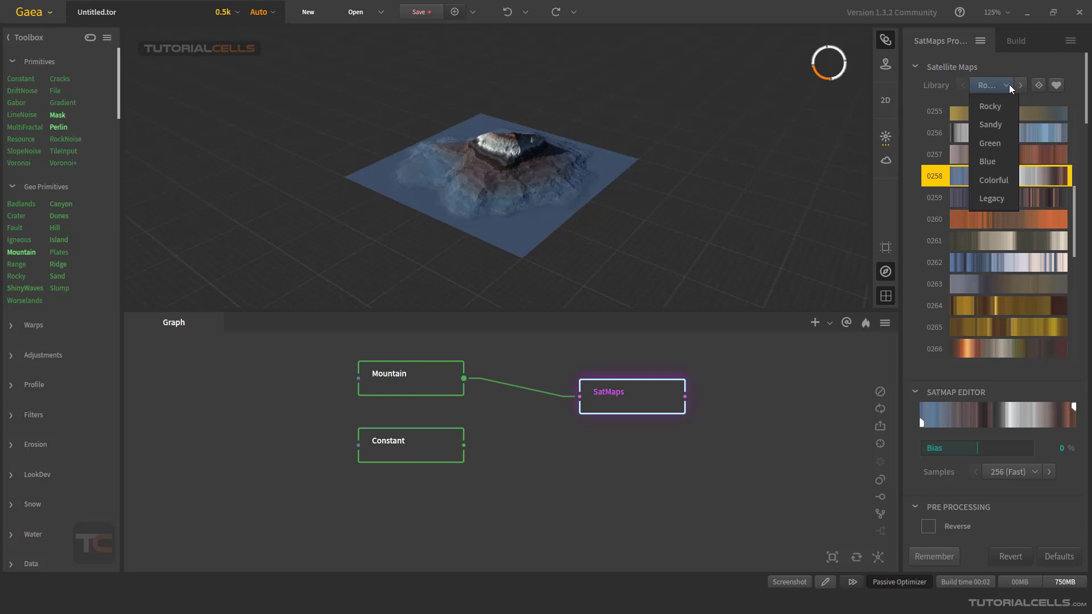
pyautogui.click(985, 148)
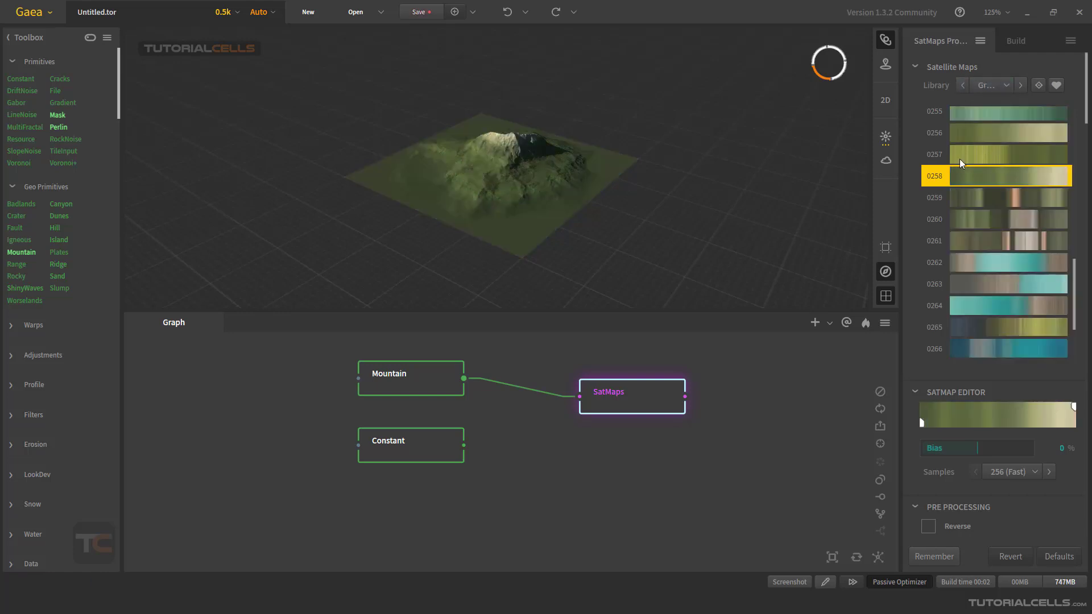
pyautogui.click(498, 166)
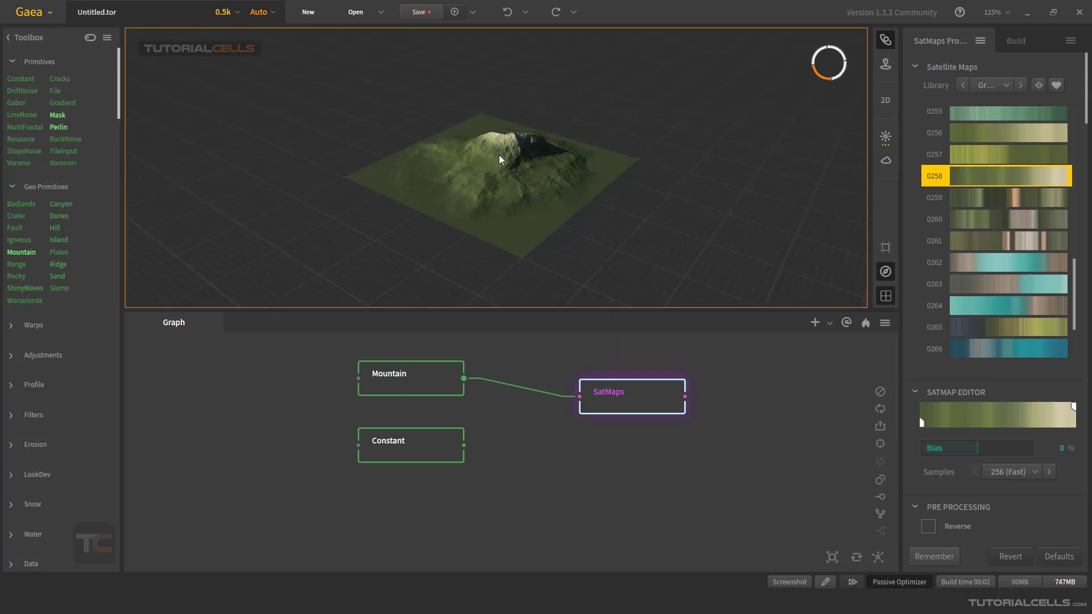
pyautogui.moveTo(499, 155)
pyautogui.mouseDown()
pyautogui.moveTo(489, 199)
pyautogui.moveTo(506, 173)
pyautogui.mouseUp()
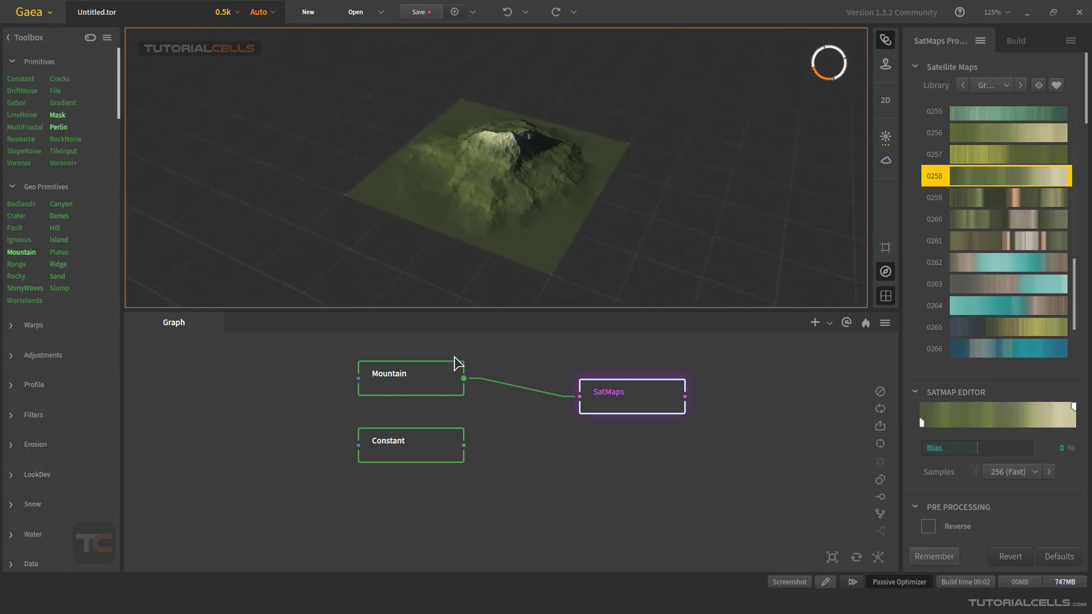
pyautogui.moveTo(593, 398)
pyautogui.mouseDown()
pyautogui.moveTo(606, 393)
pyautogui.moveTo(576, 393)
pyautogui.mouseUp()
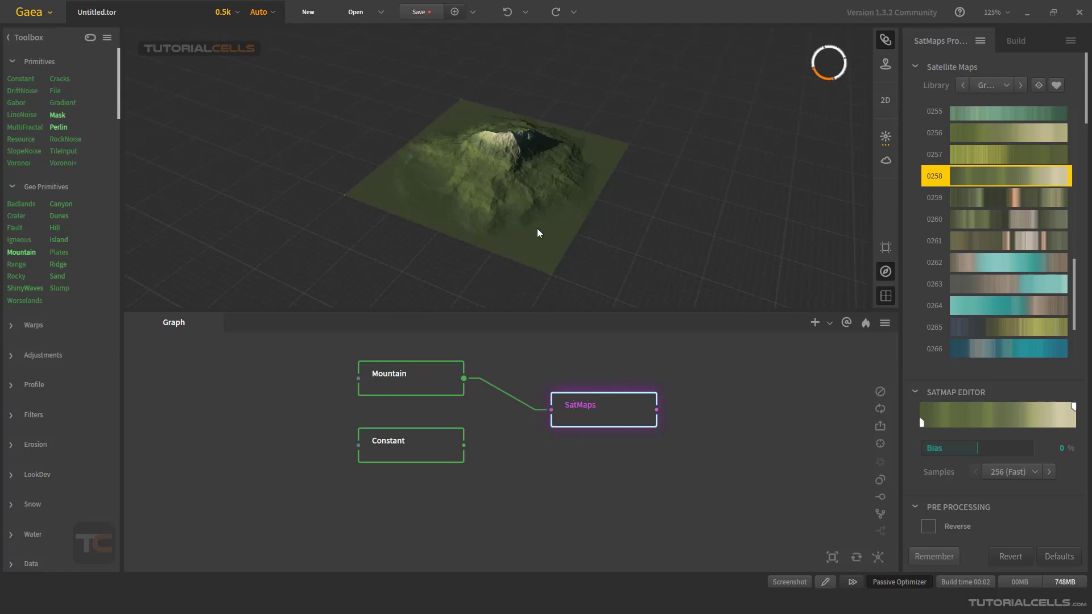
pyautogui.moveTo(532, 203); pyautogui.dragTo(488, 176)
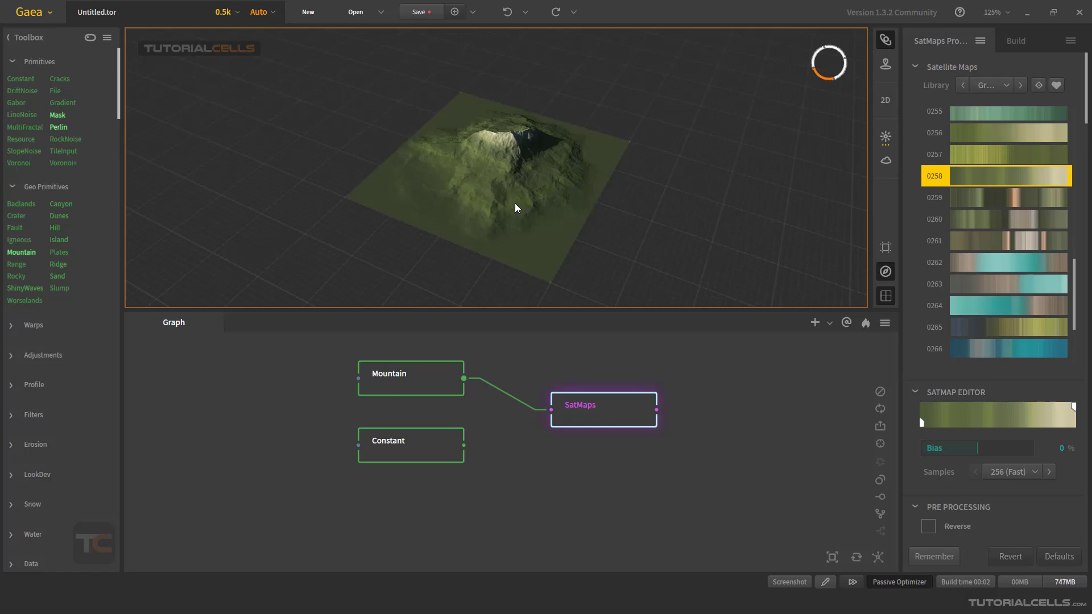
# Preview the Constant, Mountain and SatMaps nodes one after another to compare their outputs
pyautogui.click(423, 453)
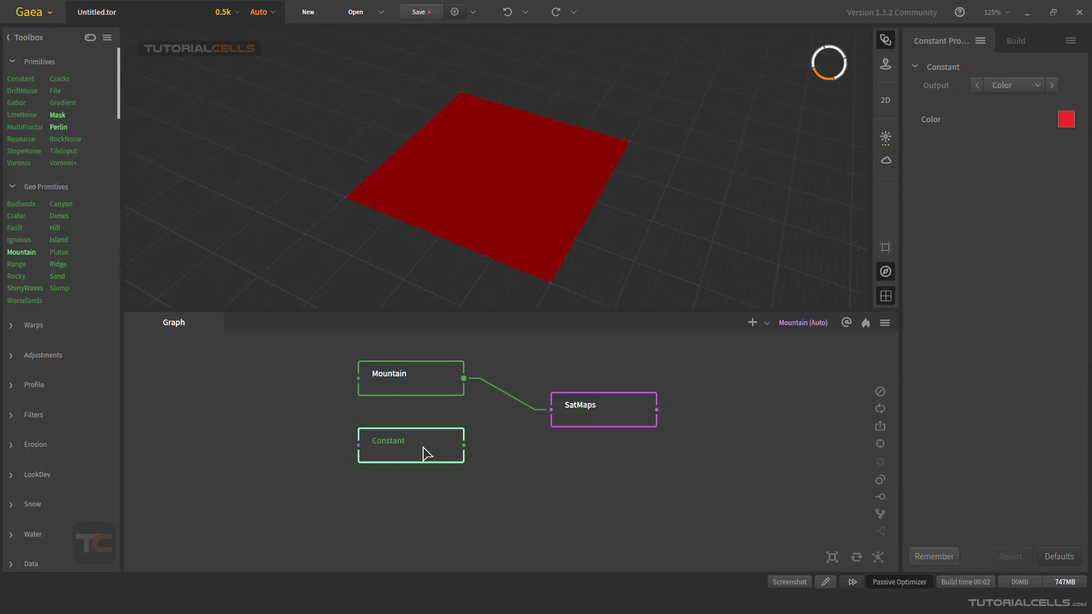
pyautogui.click(426, 391)
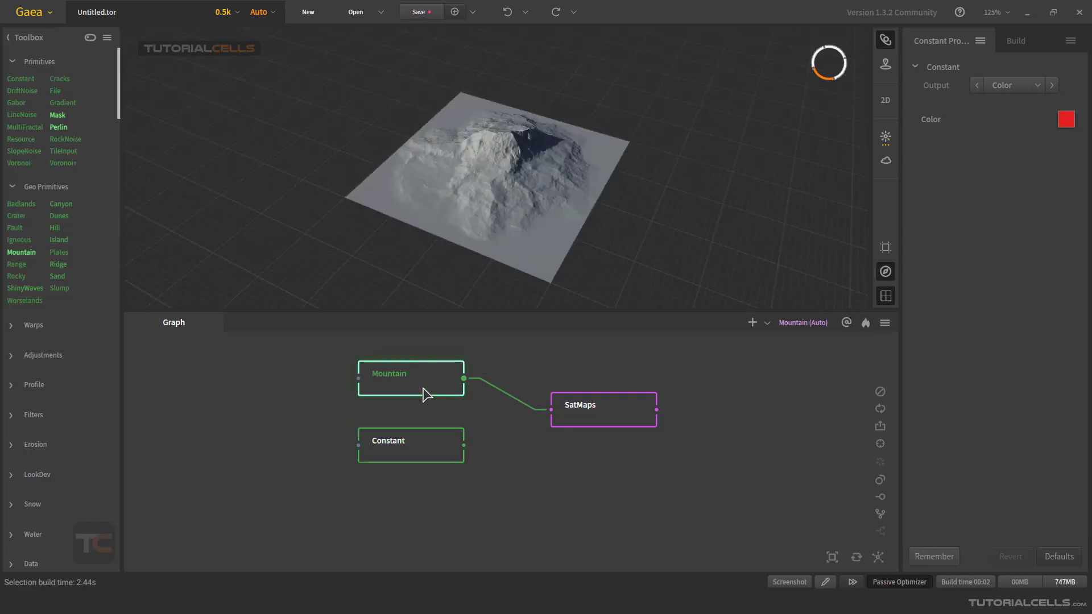
pyautogui.click(580, 421)
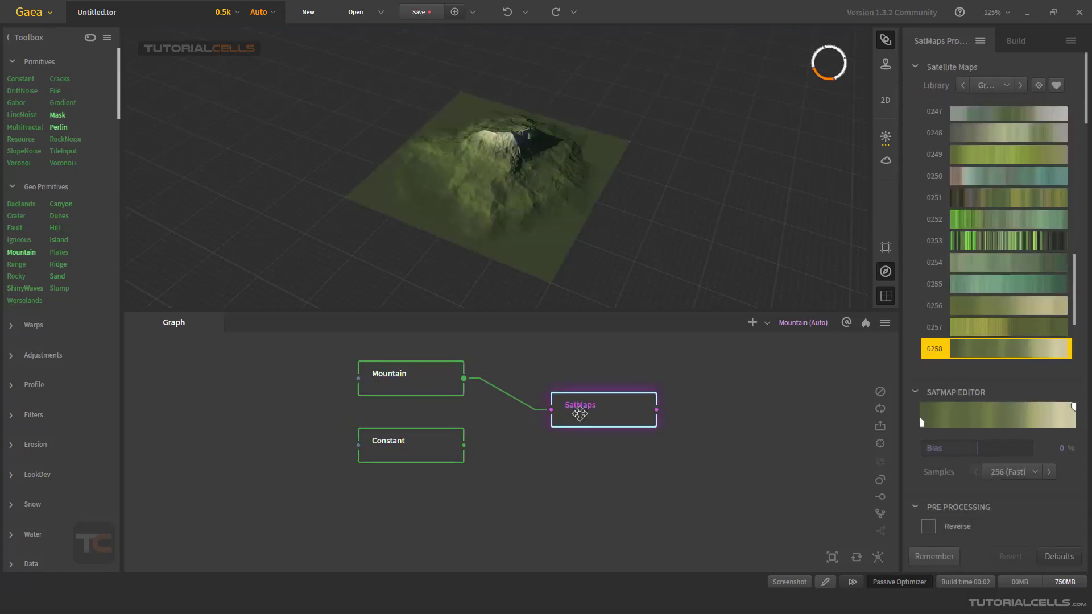
# Combine the SatMaps output with the Constant node placed below it, trying the Add method and settling on Screen
pyautogui.moveTo(435, 439); pyautogui.dragTo(626, 465)
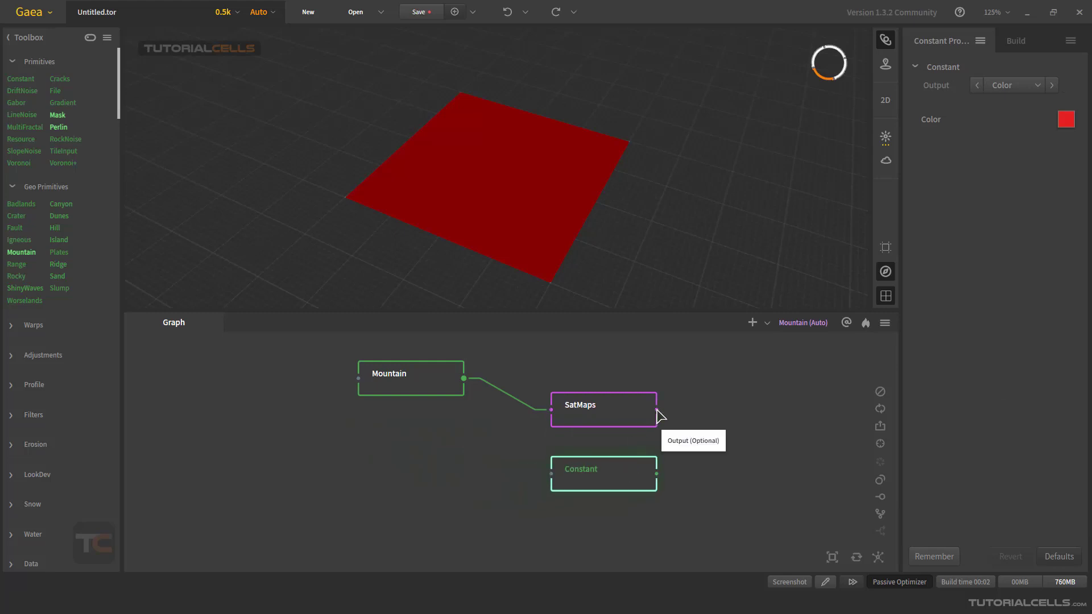
pyautogui.moveTo(657, 411); pyautogui.dragTo(657, 474)
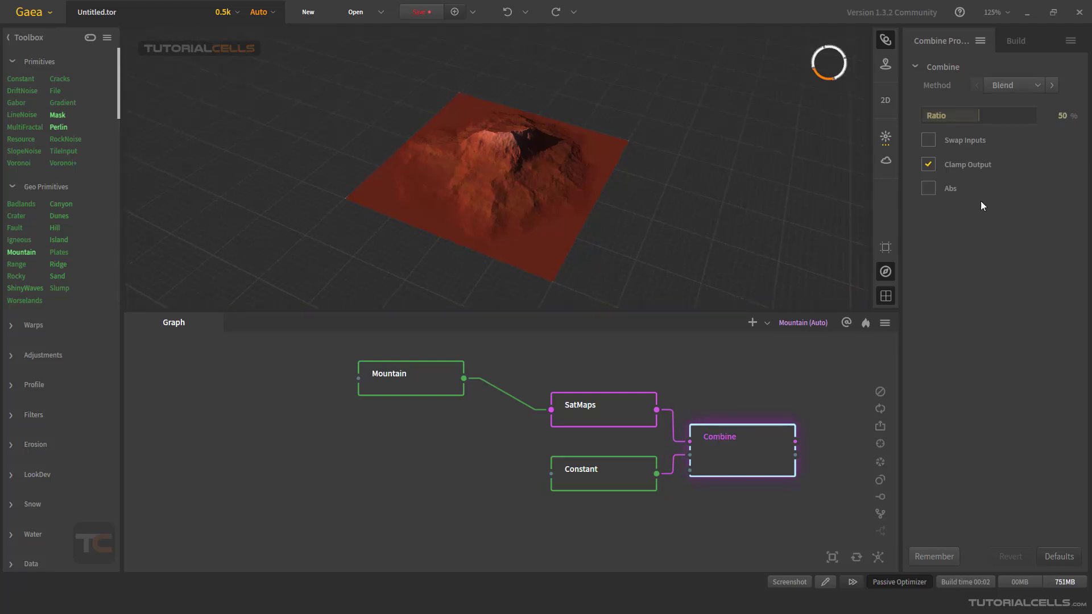
pyautogui.click(1025, 86)
pyautogui.click(1012, 128)
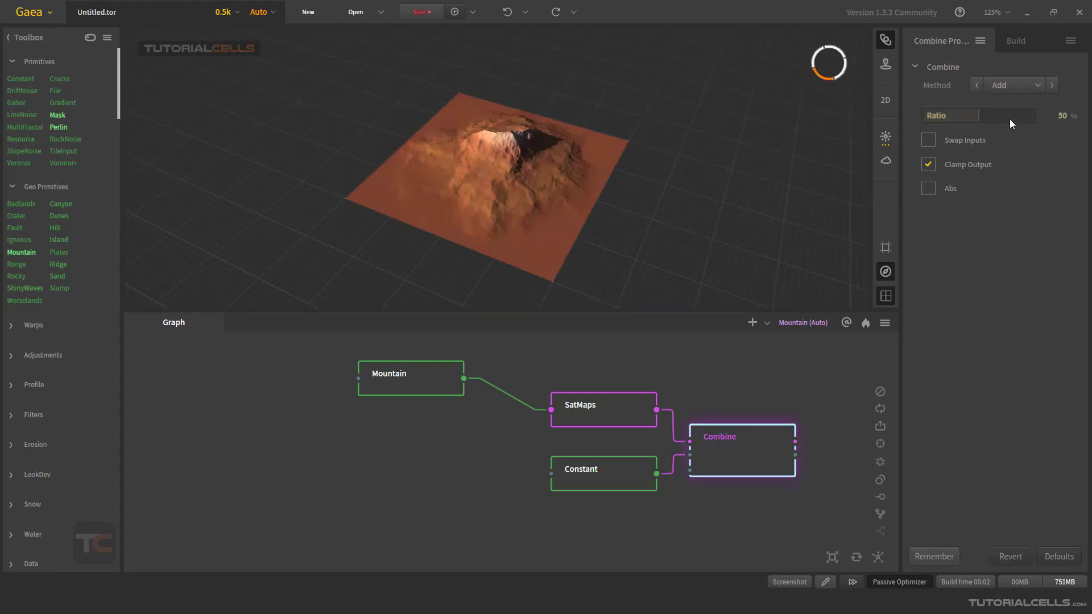
pyautogui.click(1005, 88)
pyautogui.click(1008, 145)
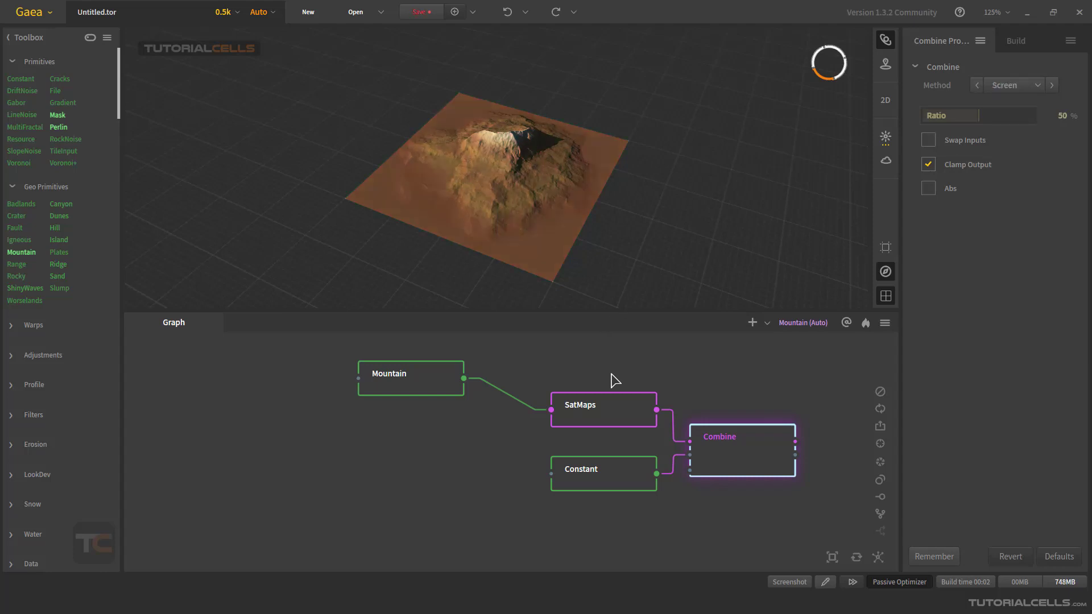
# Compare the SatMaps and Constant previews with the Combine node's blended terrain
pyautogui.click(613, 415)
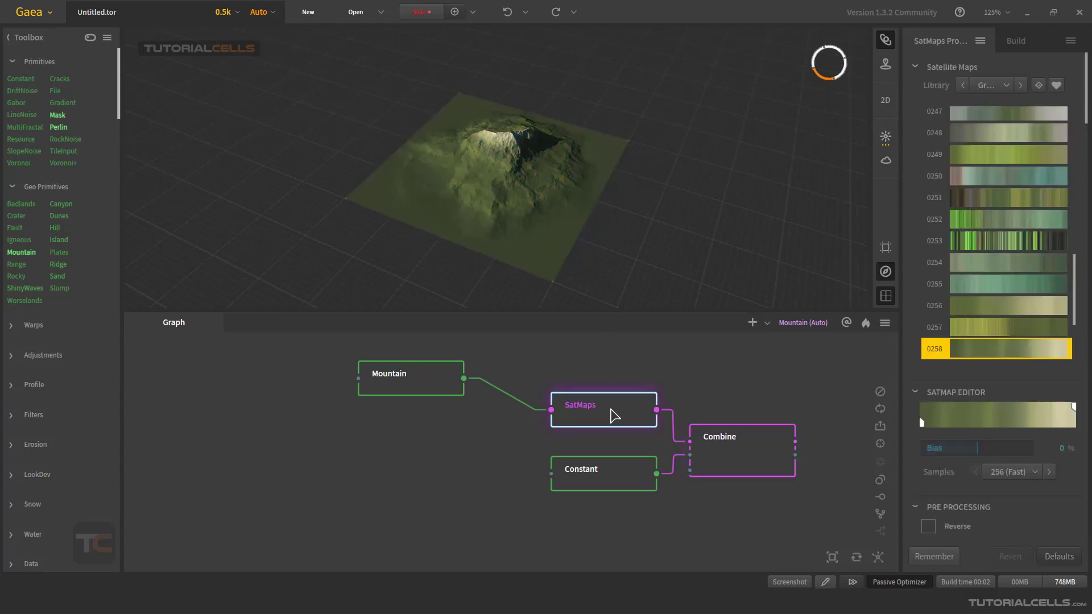
pyautogui.click(595, 472)
pyautogui.click(713, 449)
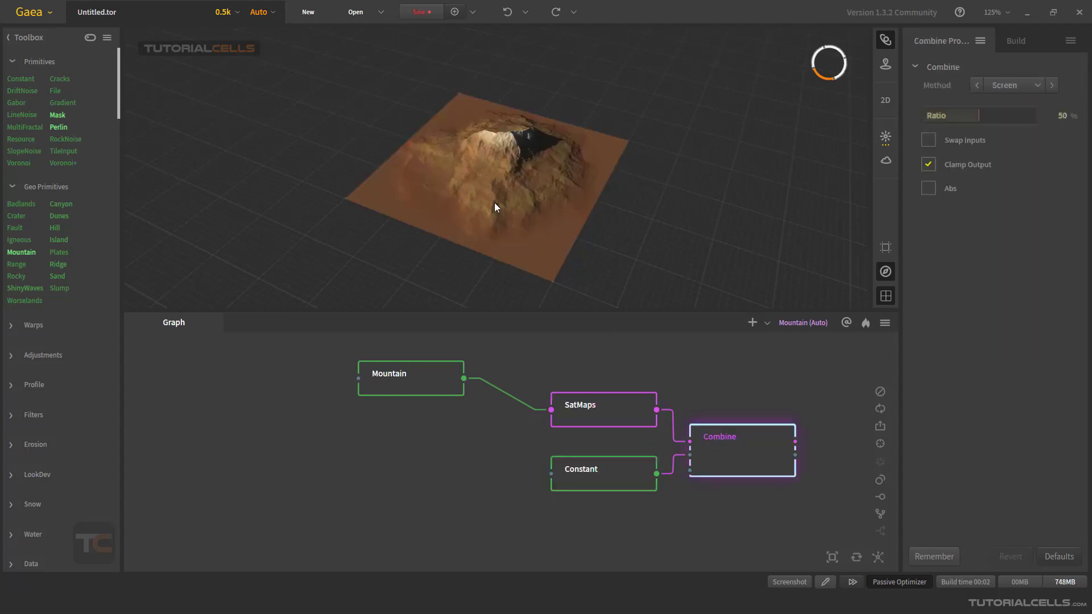
pyautogui.moveTo(495, 205); pyautogui.dragTo(448, 162)
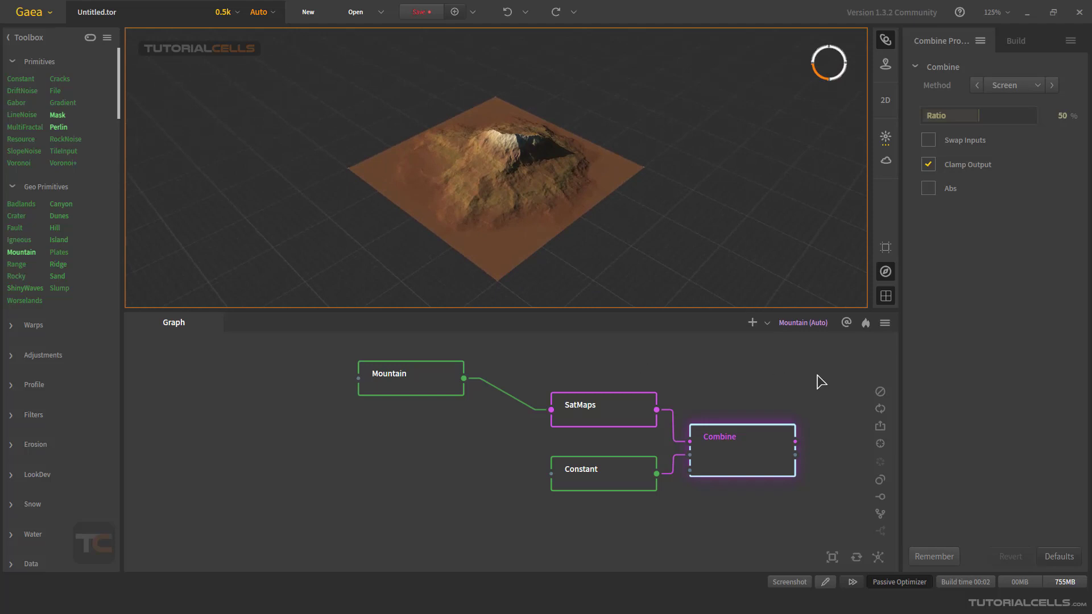
# Delete the SatMaps and Combine nodes and move the Constant node back beneath the Mountain node
pyautogui.moveTo(814, 381); pyautogui.dragTo(533, 436)
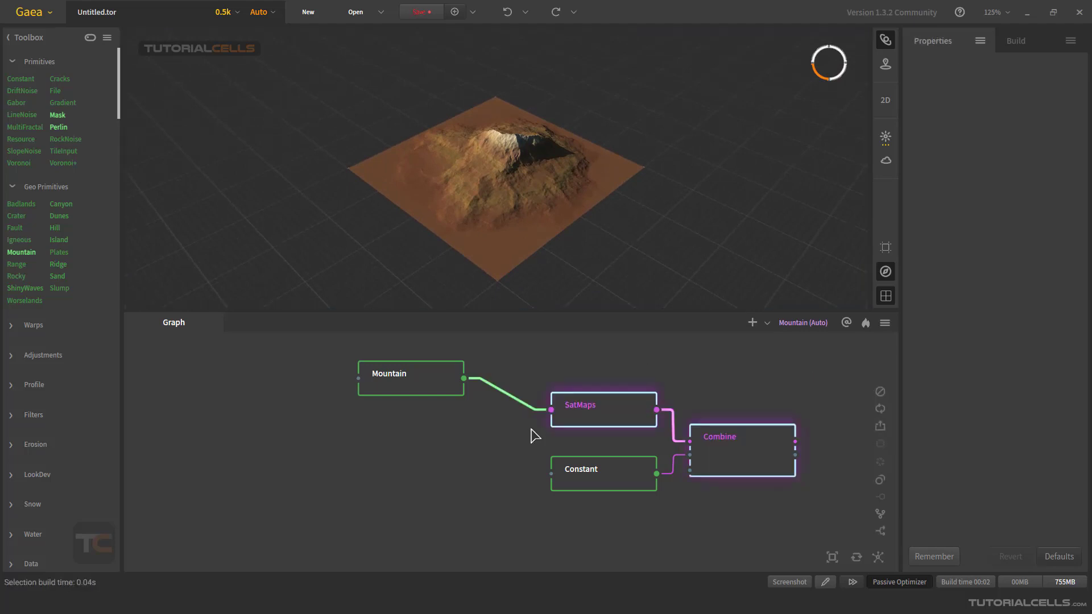
pyautogui.press('Delete')
pyautogui.moveTo(576, 481); pyautogui.dragTo(371, 439)
# Switch the Constant node's output to Noise, inspect the terrain and reopen the list of output types
pyautogui.click(1017, 91)
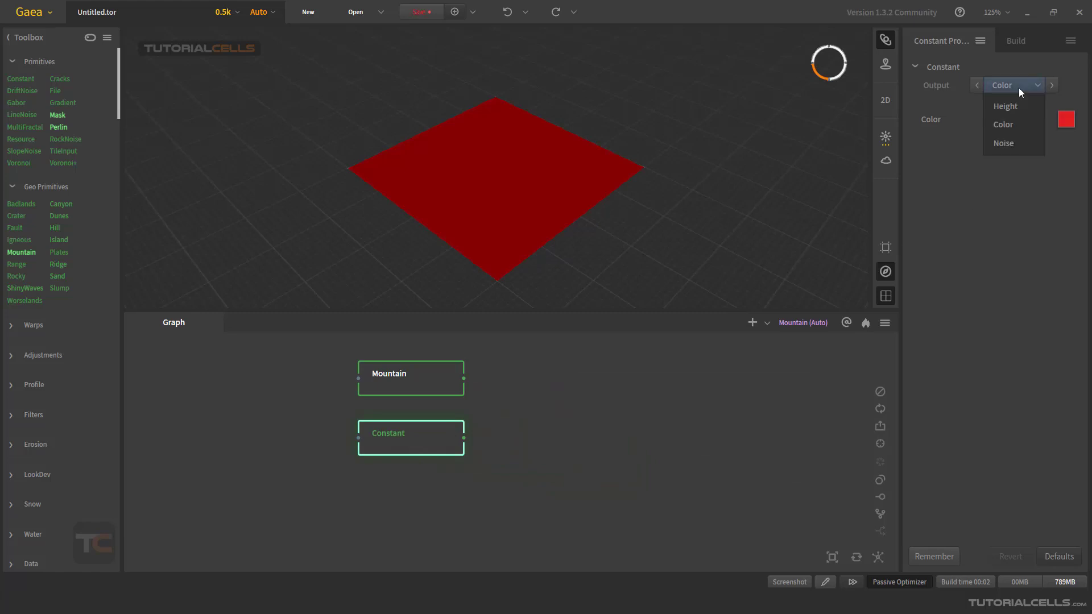
pyautogui.click(1013, 143)
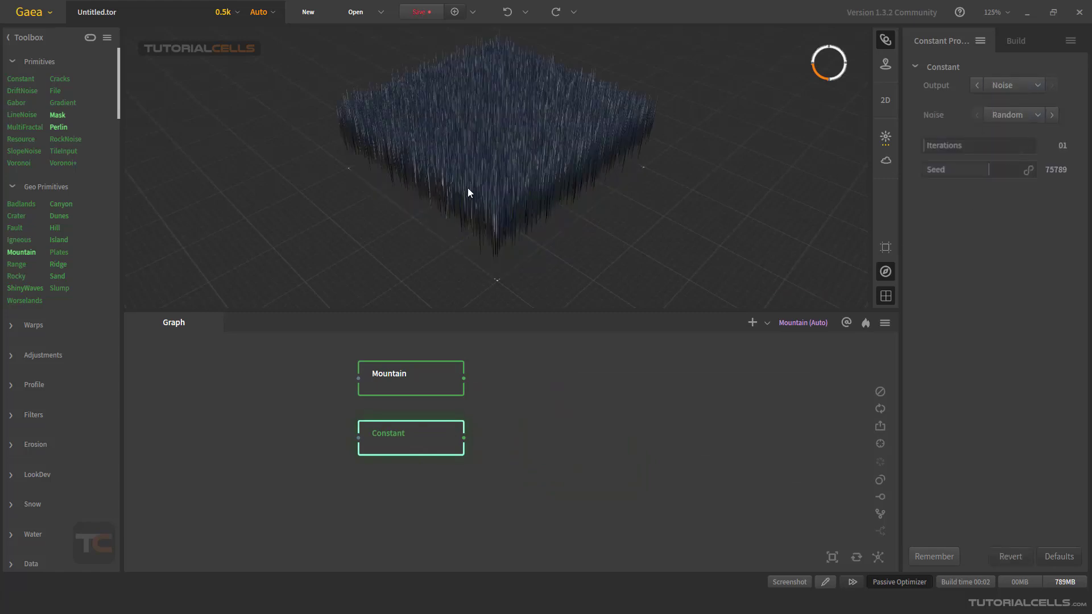
pyautogui.moveTo(468, 191); pyautogui.dragTo(510, 144)
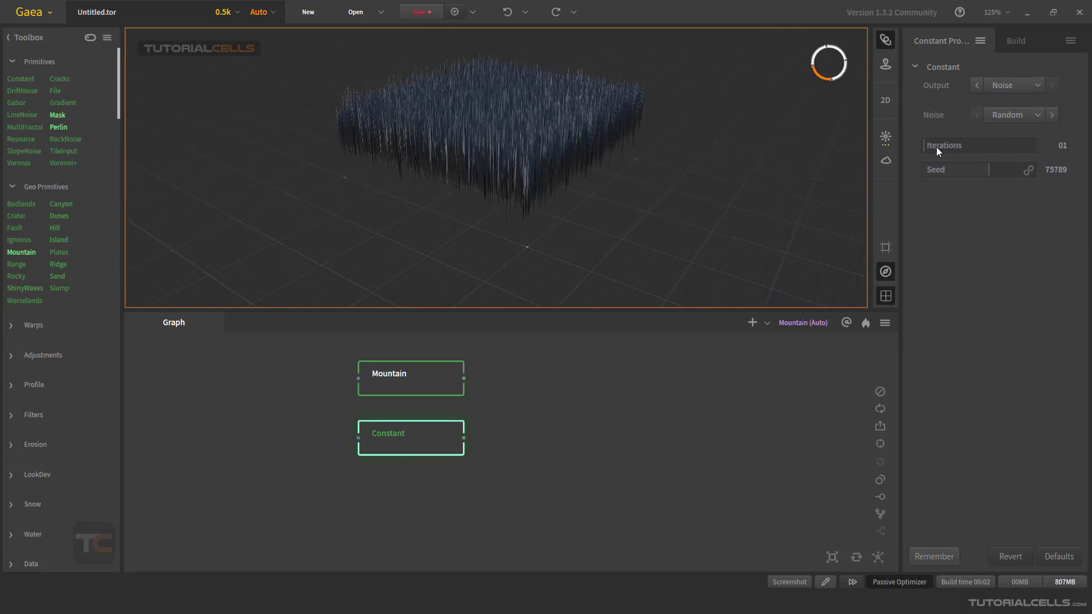
pyautogui.click(1012, 84)
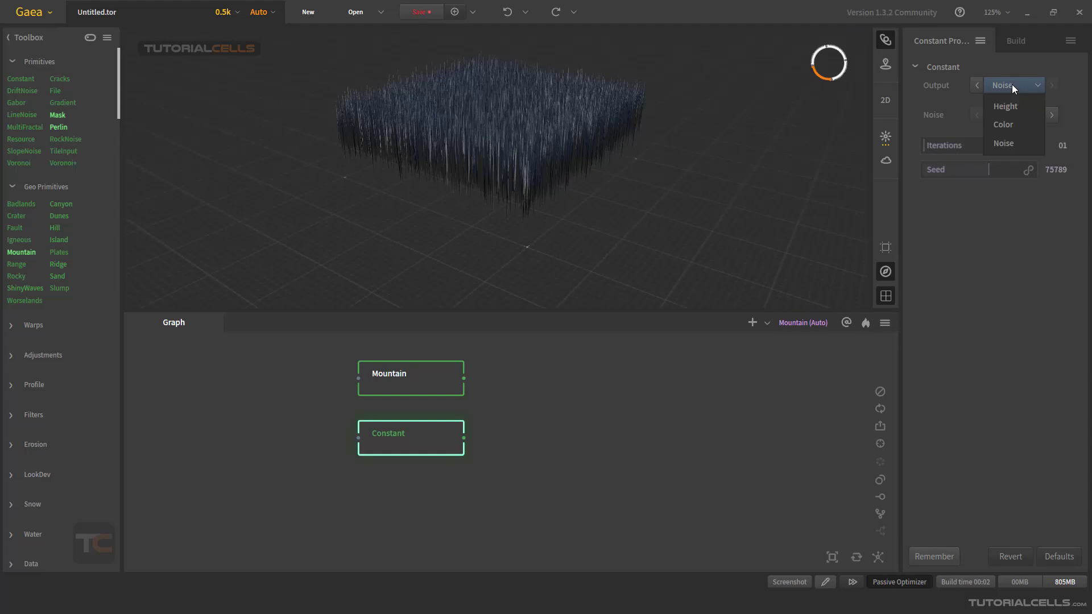
# Keep the Constant node's output on Noise and try the Gaussian and Impulse noise types, ending with Laplacian
pyautogui.click(1012, 84)
pyautogui.click(1009, 115)
pyautogui.click(1009, 154)
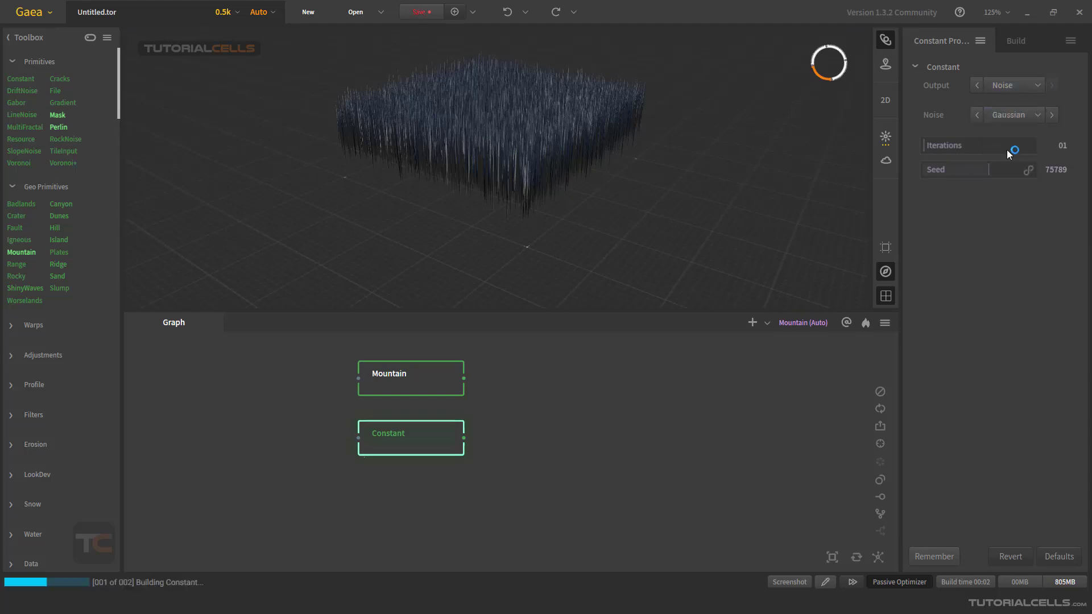
pyautogui.click(1026, 116)
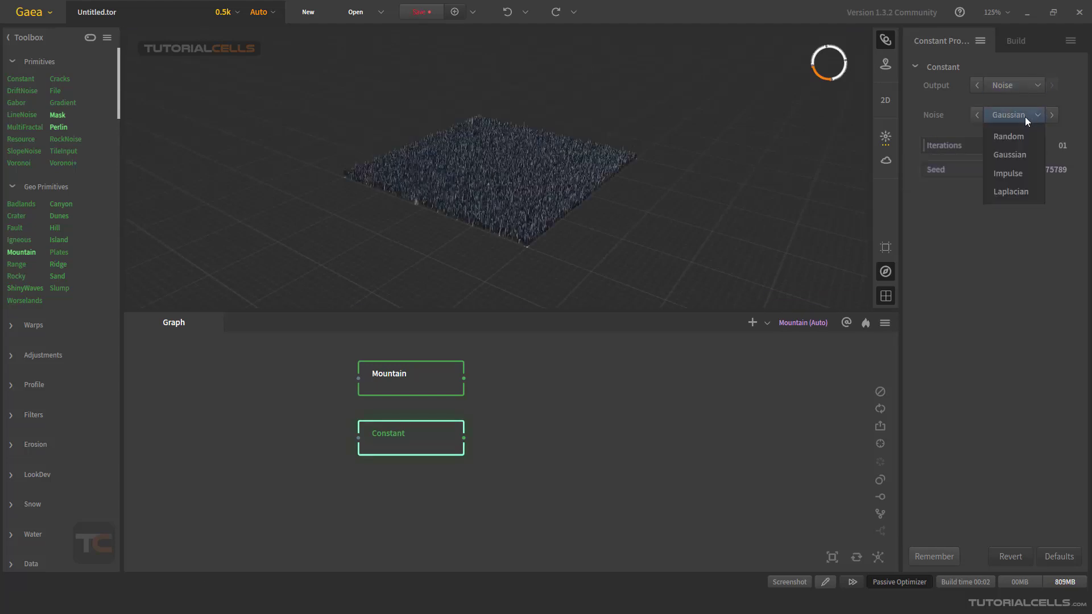
pyautogui.click(1011, 173)
pyautogui.click(1009, 116)
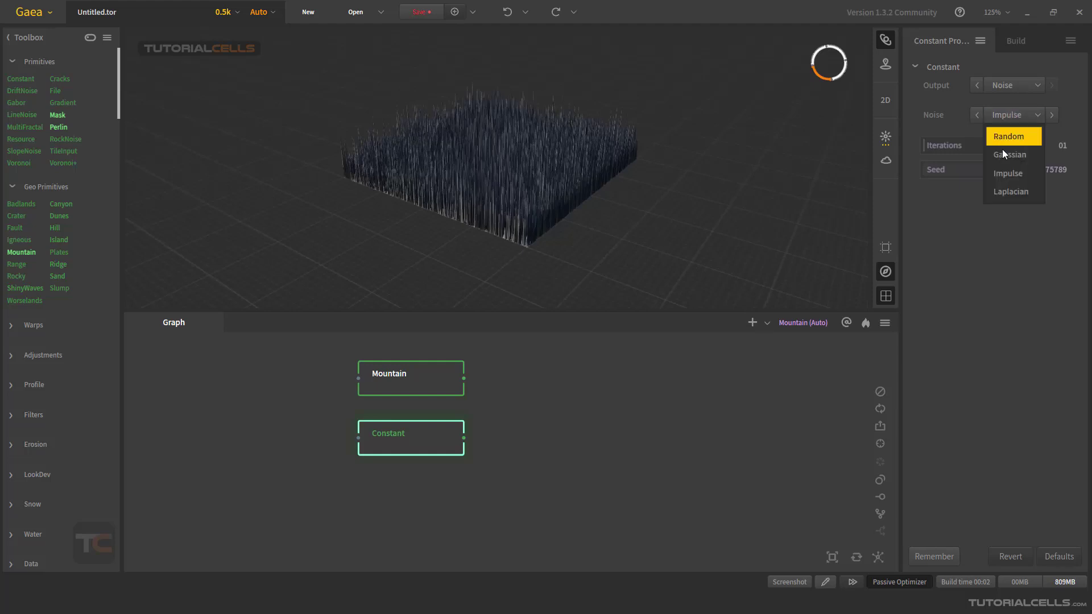
pyautogui.click(1002, 192)
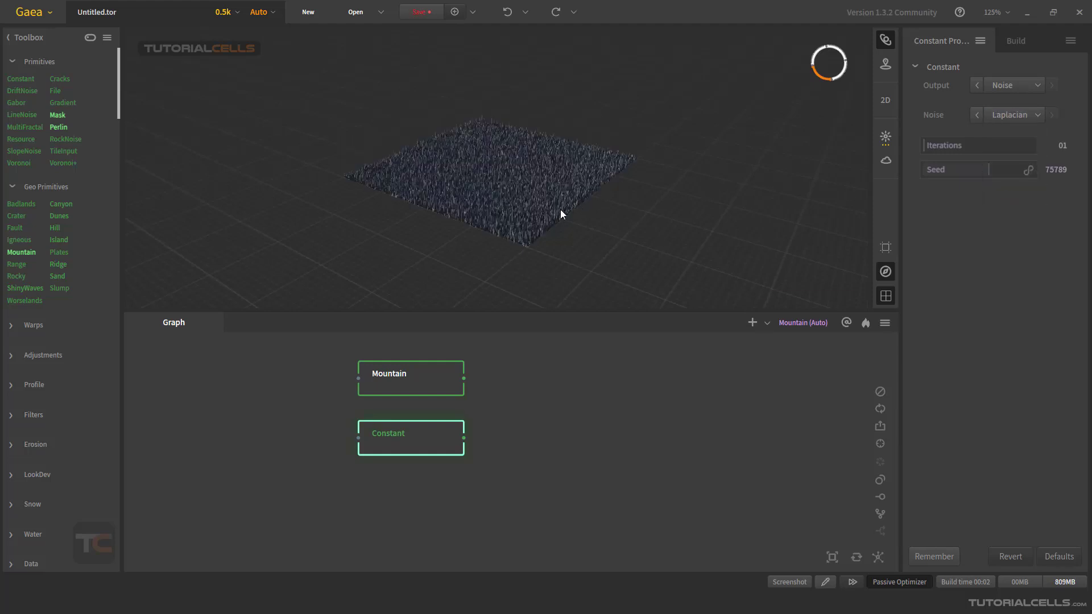
# Examine the Laplacian noise terrain up close and compare the Constant preview with the Mountain preview
pyautogui.click(526, 215)
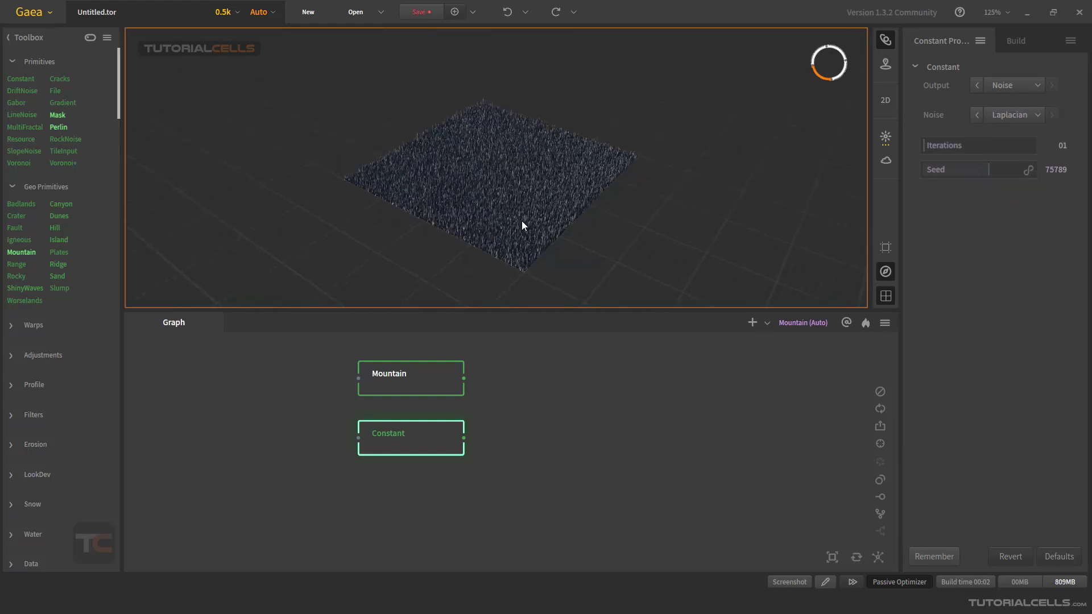
pyautogui.scroll(5, 522, 222)
pyautogui.scroll(-6, 523, 224)
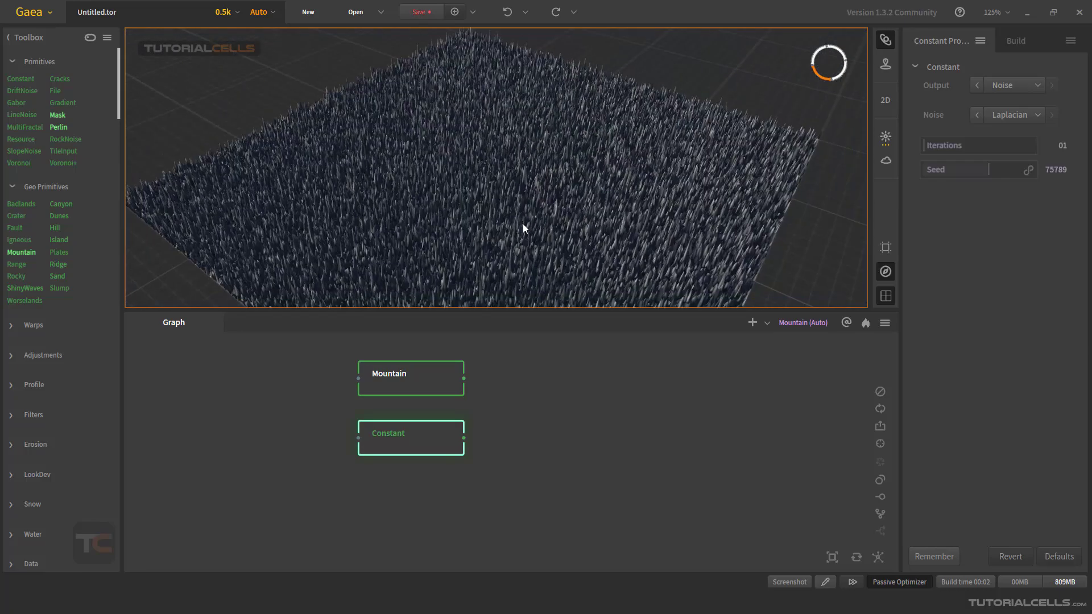
pyautogui.scroll(3, 516, 209)
pyautogui.scroll(-3, 517, 210)
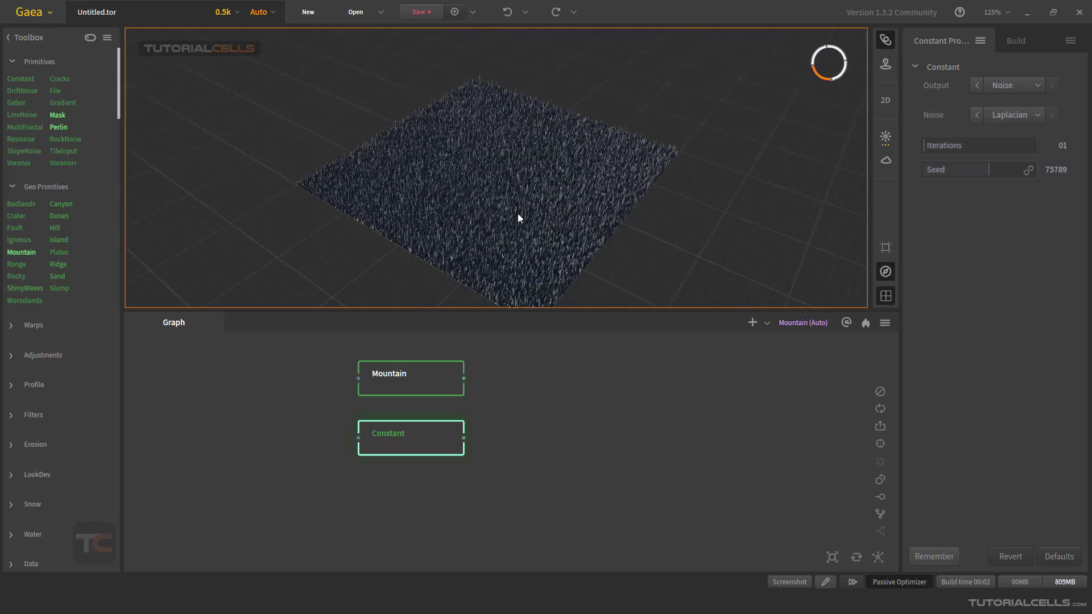
pyautogui.moveTo(517, 213); pyautogui.dragTo(519, 181)
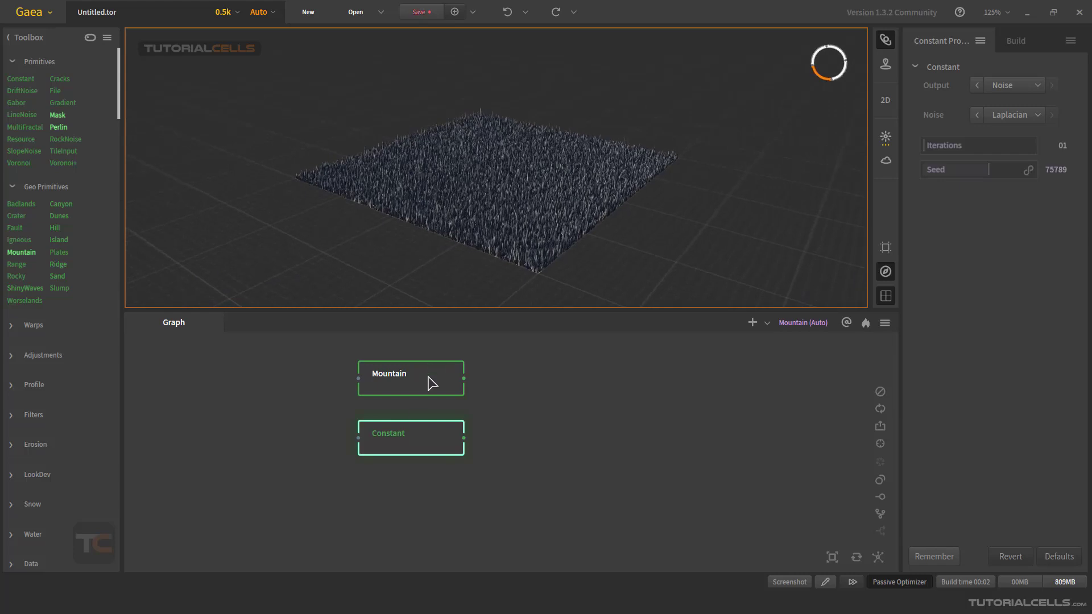
pyautogui.click(409, 388)
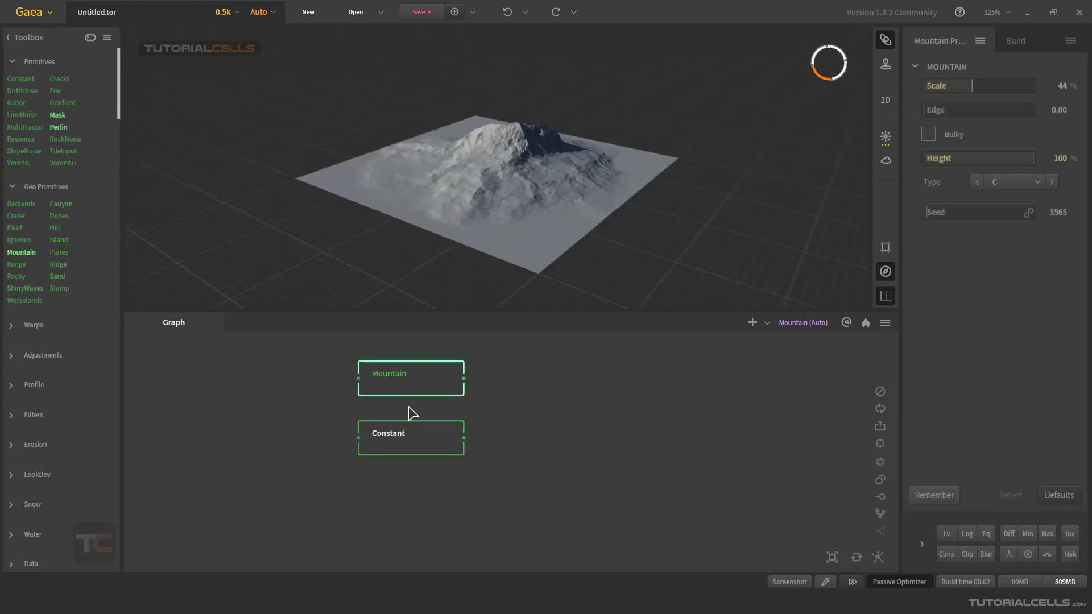
pyautogui.click(411, 436)
pyautogui.click(412, 401)
pyautogui.click(410, 427)
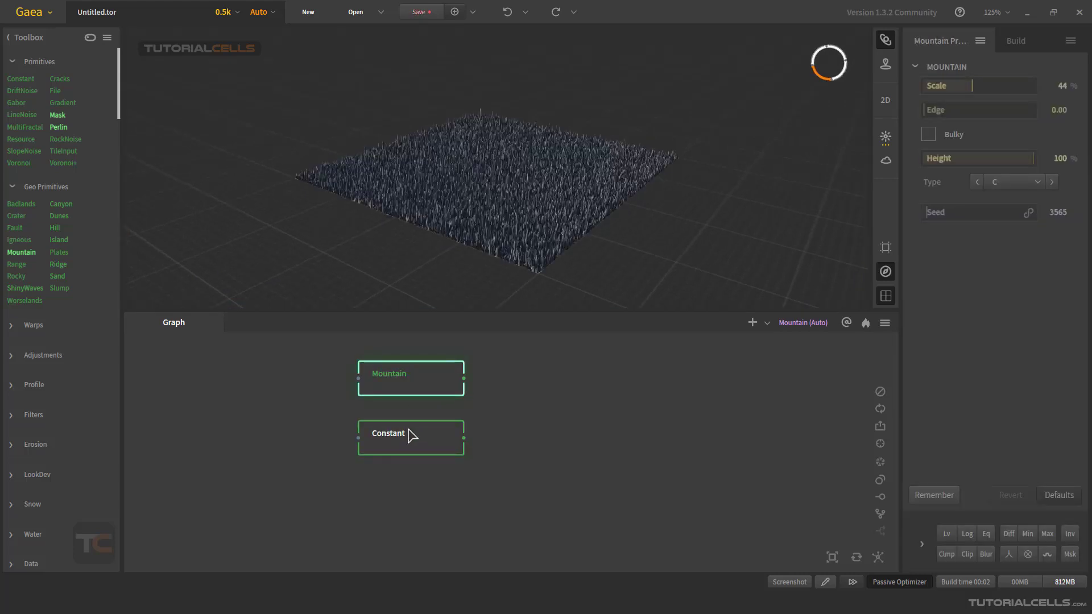
pyautogui.click(410, 395)
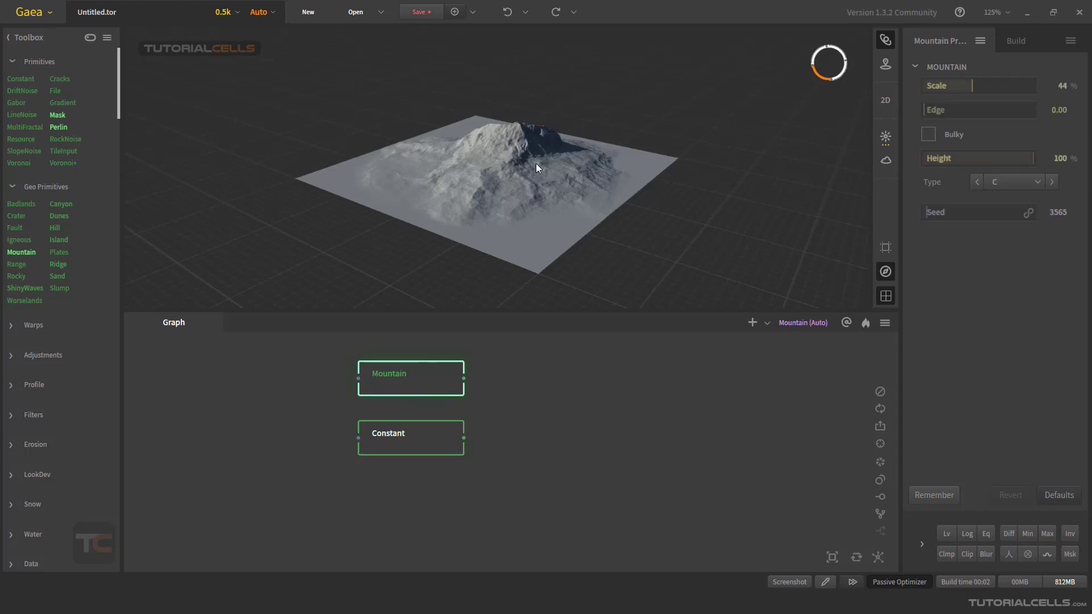
pyautogui.moveTo(536, 165); pyautogui.dragTo(534, 206)
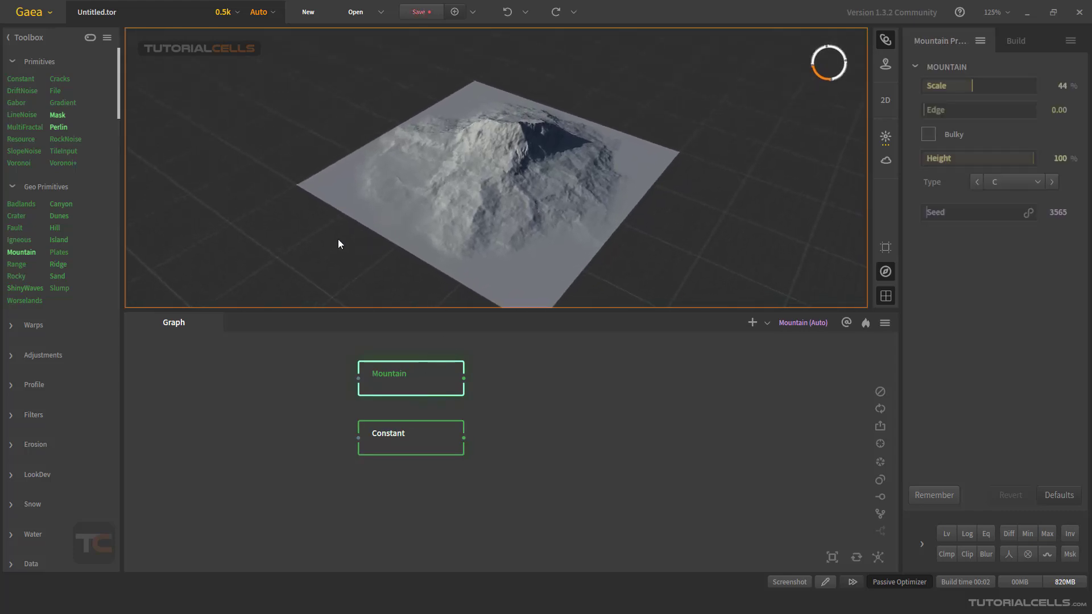
# Add a Mask node and paint a ring around the mountain's summit with branches running outward, then close the 2D view
pyautogui.moveTo(55, 118); pyautogui.dragTo(537, 403)
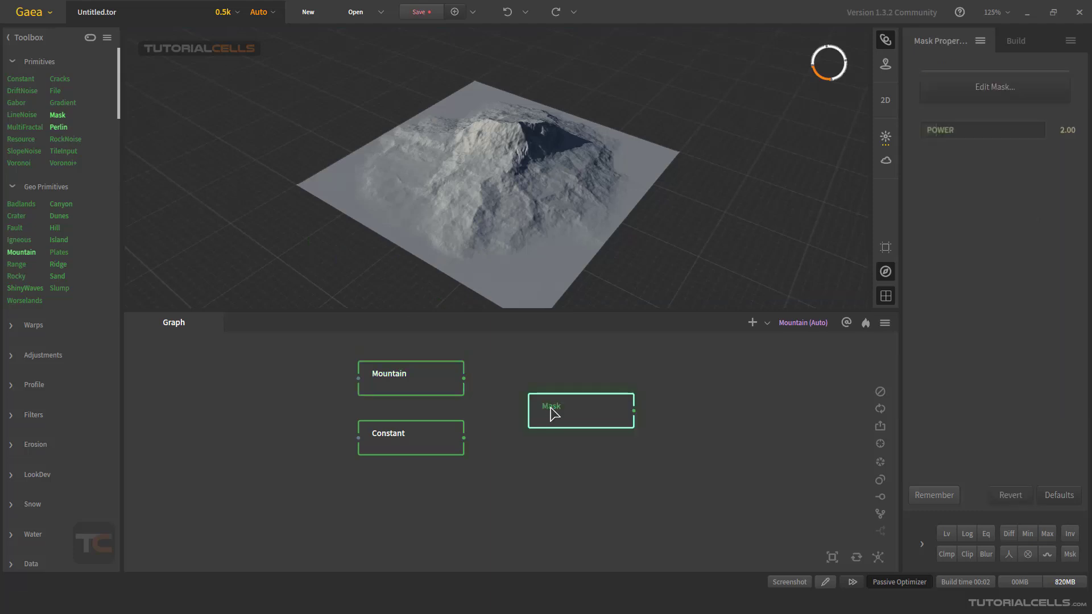
pyautogui.click(995, 87)
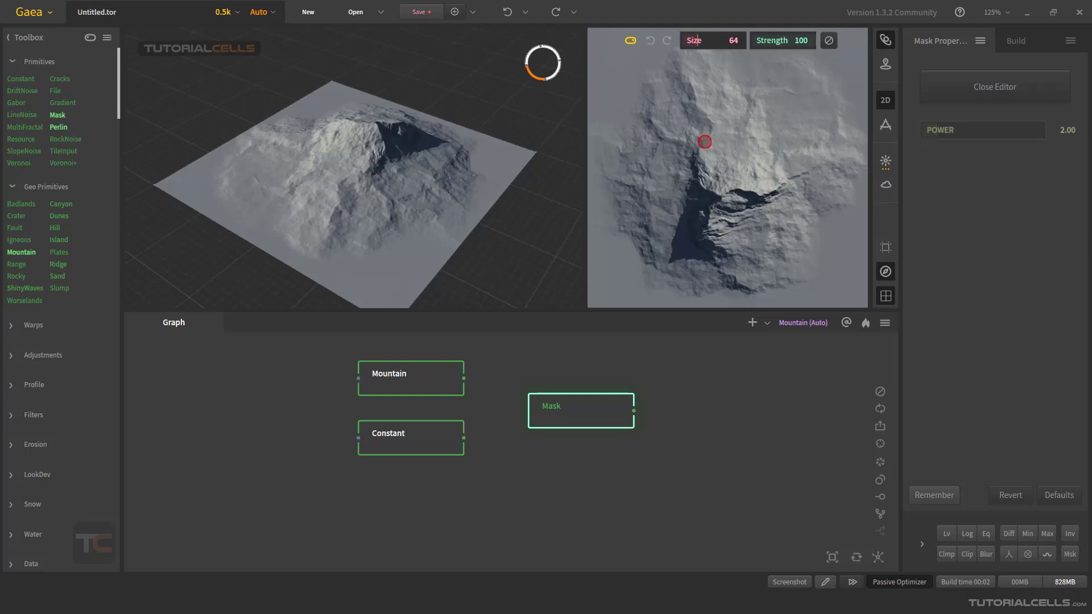
pyautogui.moveTo(694, 141)
pyautogui.mouseDown()
pyautogui.moveTo(786, 220)
pyautogui.moveTo(658, 251)
pyautogui.moveTo(710, 149)
pyautogui.moveTo(657, 89)
pyautogui.mouseUp()
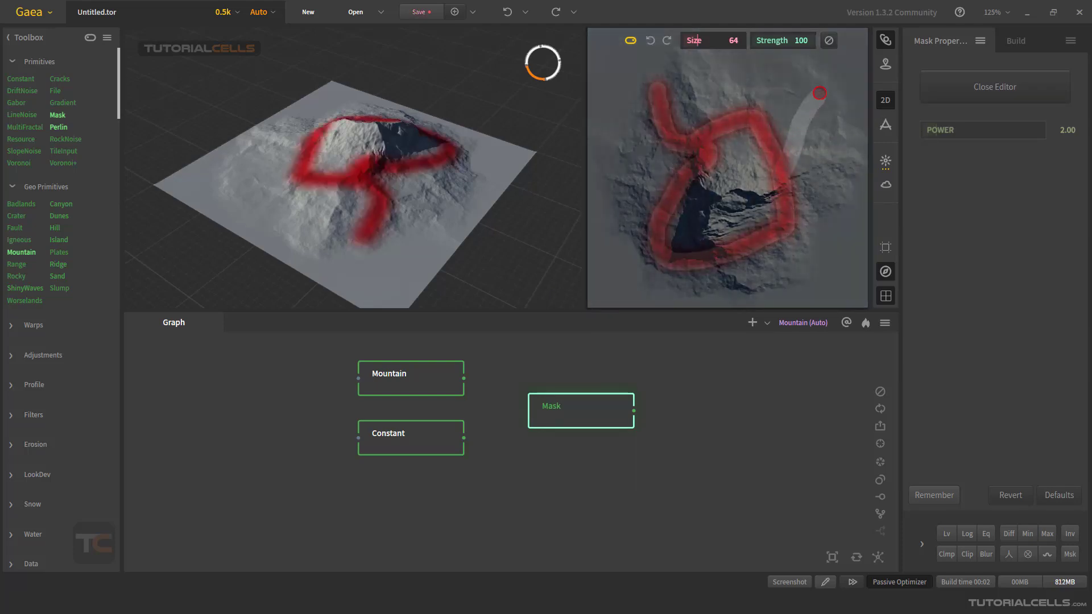
pyautogui.moveTo(791, 214); pyautogui.dragTo(840, 299)
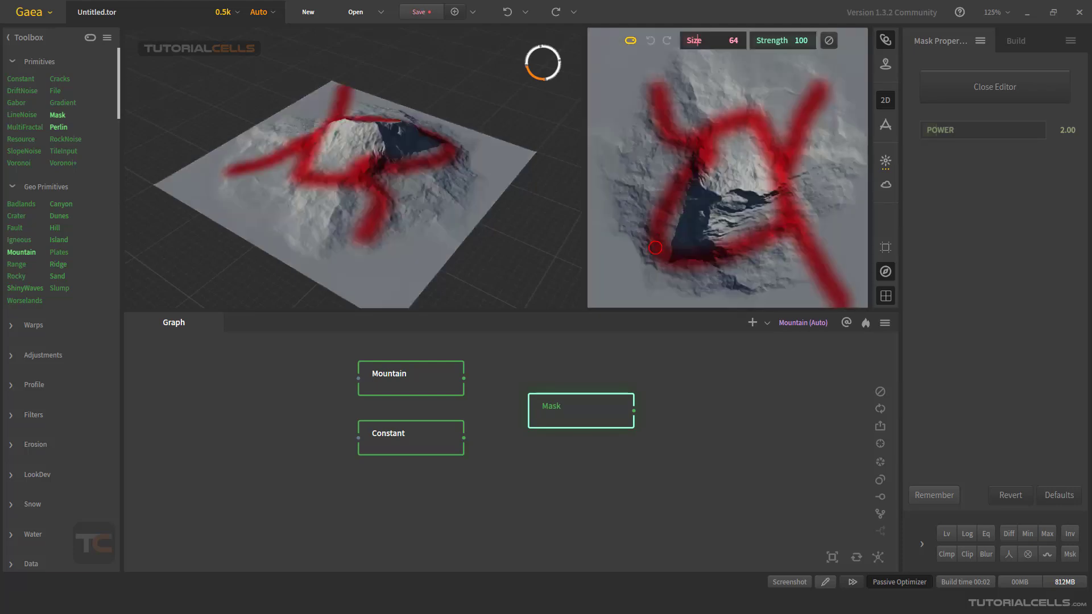
pyautogui.moveTo(658, 248); pyautogui.dragTo(612, 286)
pyautogui.moveTo(740, 132); pyautogui.dragTo(700, 52)
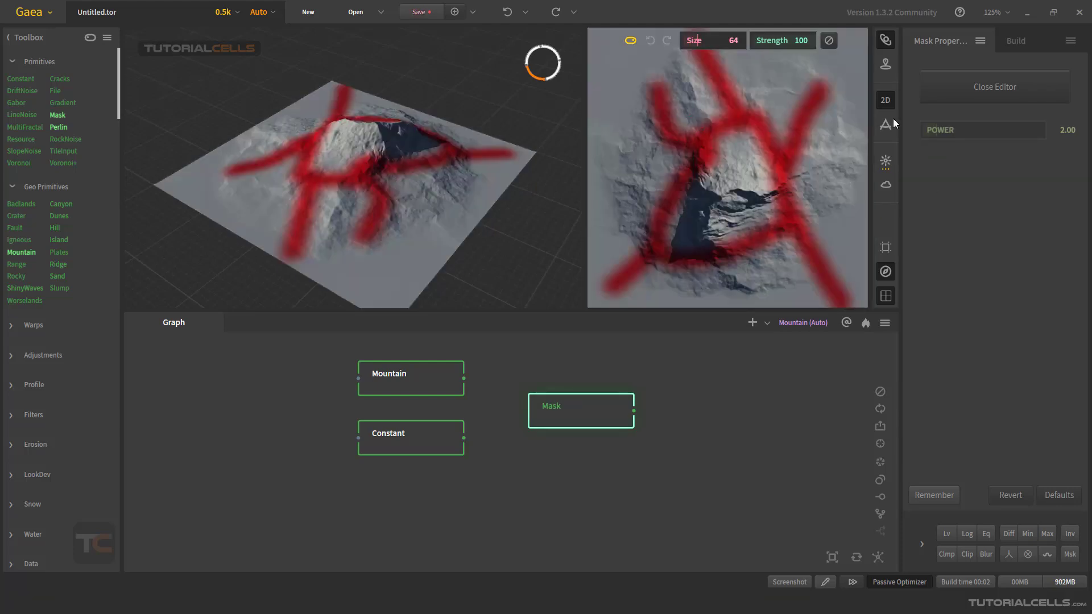
pyautogui.click(884, 101)
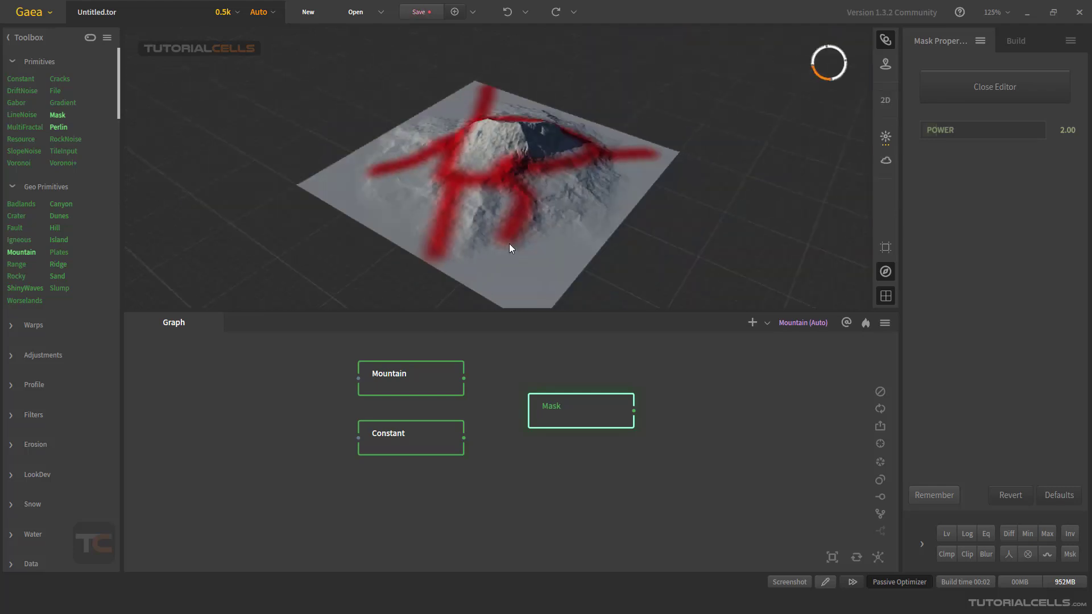
# Place the Mask node before the Constant node, feed its output into the Constant's mask input and inspect the masked noise
pyautogui.moveTo(545, 408); pyautogui.dragTo(232, 454)
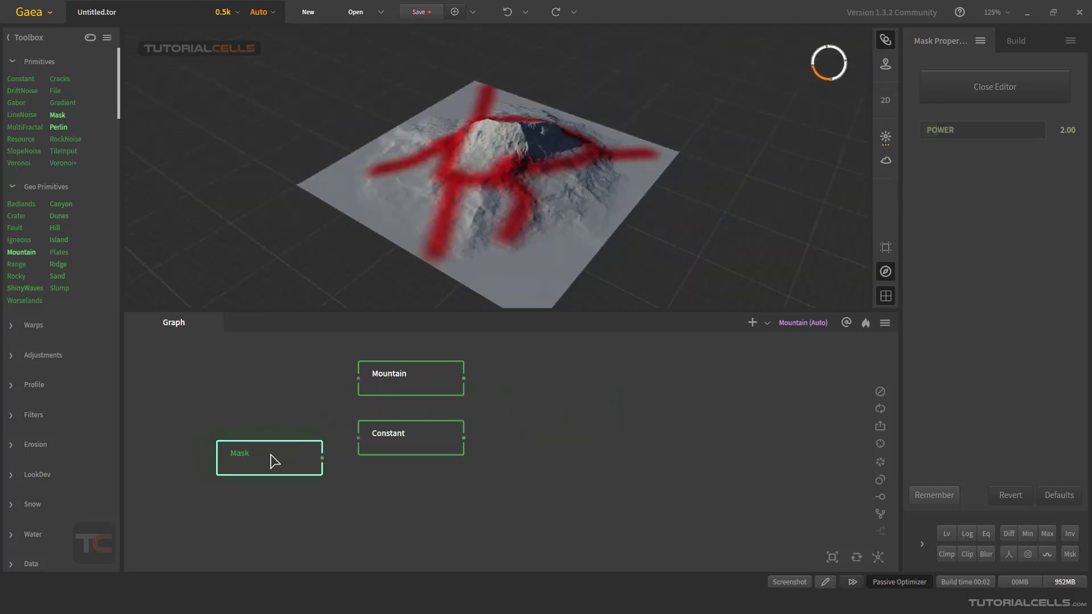
pyautogui.click(376, 442)
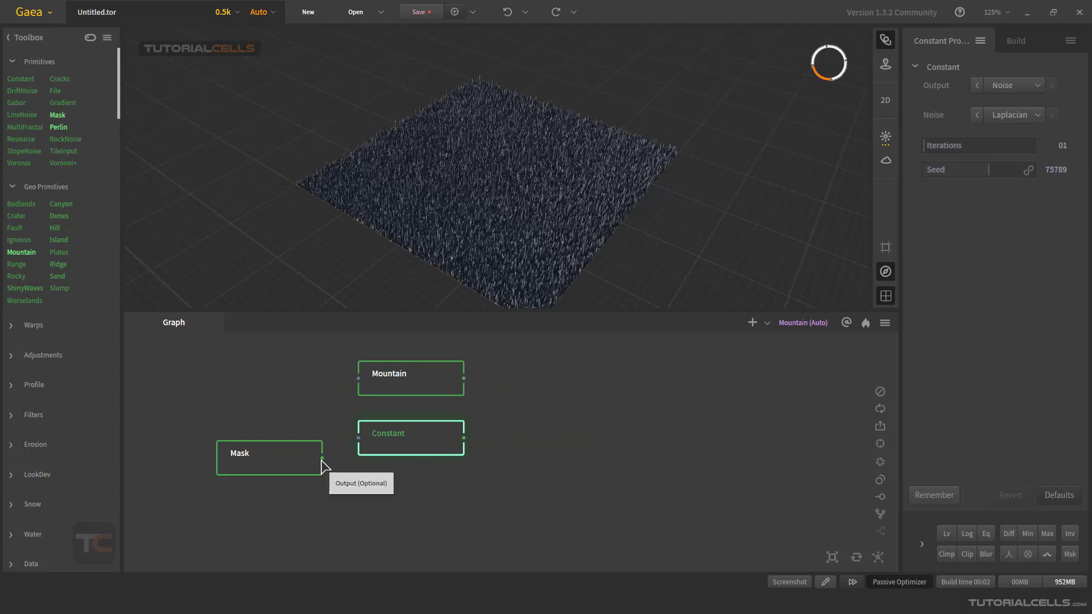
pyautogui.moveTo(322, 458); pyautogui.dragTo(415, 438)
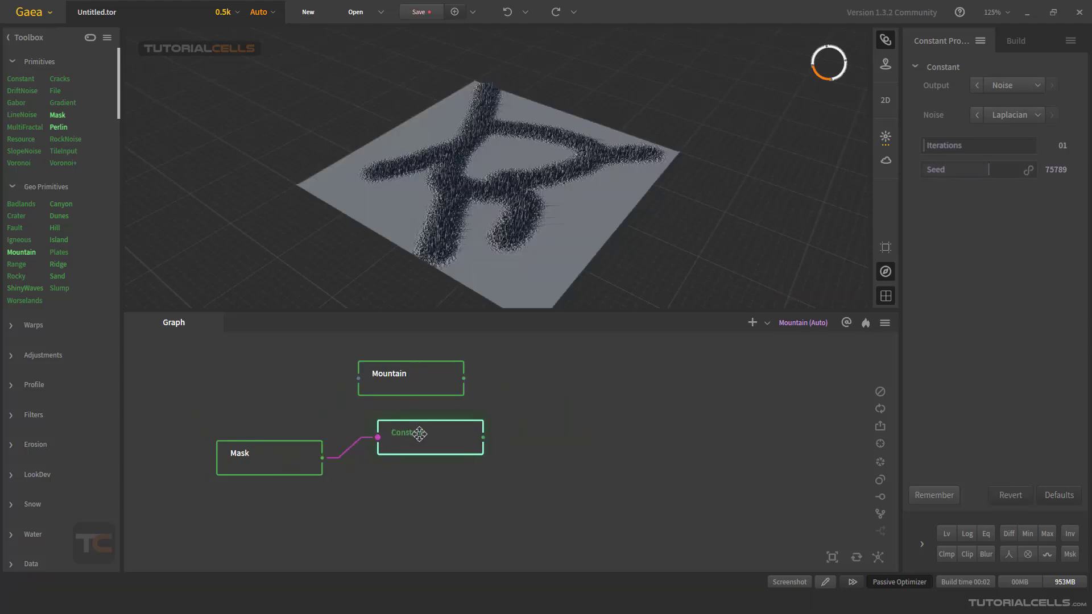
pyautogui.moveTo(501, 193); pyautogui.dragTo(472, 253)
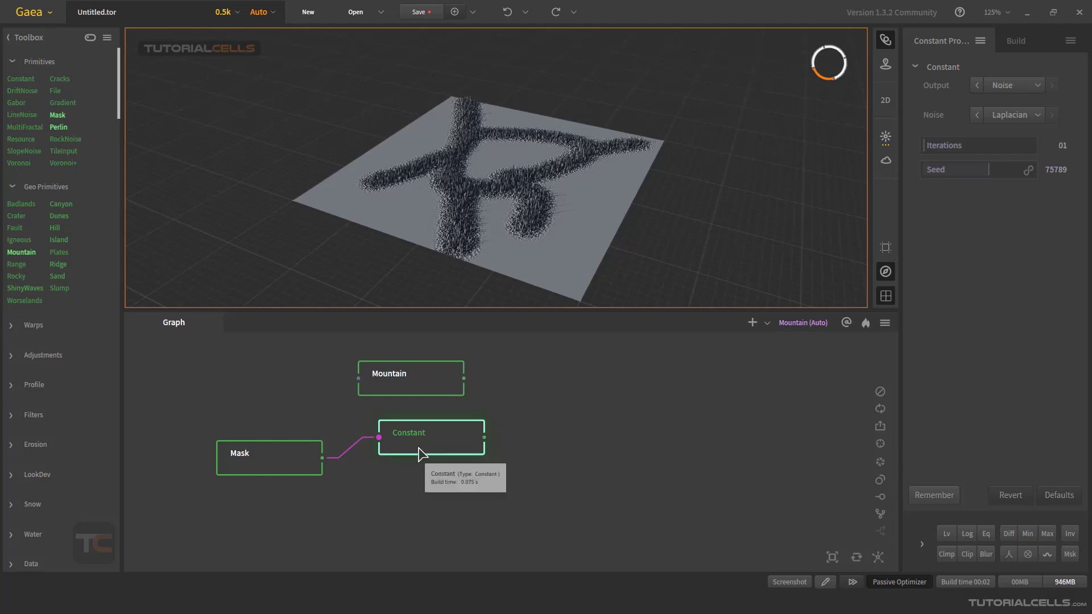
pyautogui.moveTo(429, 446); pyautogui.dragTo(485, 438)
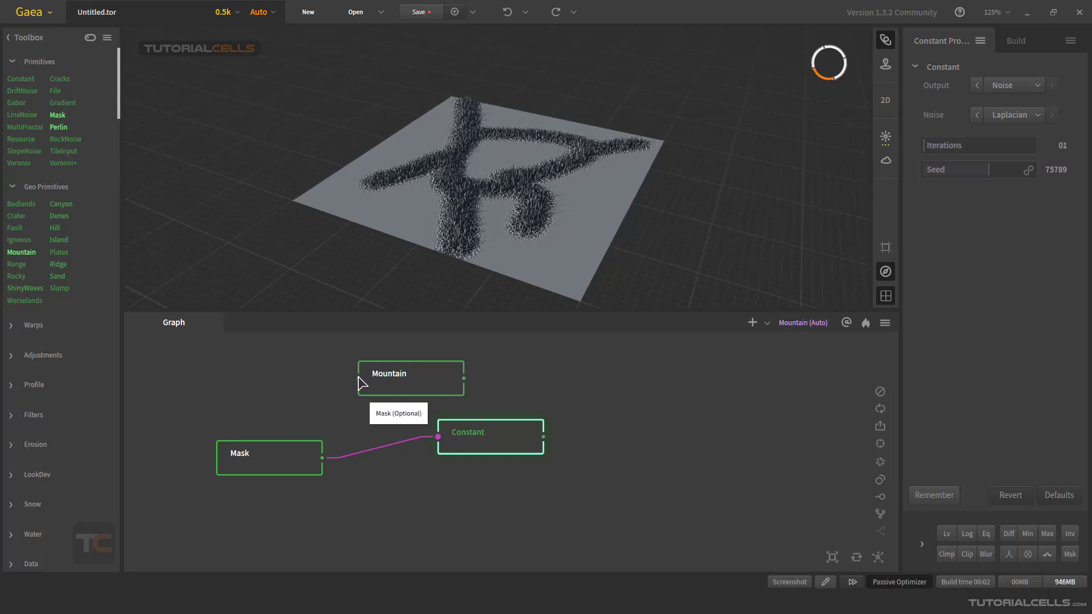
# Disconnect the Mask from the Constant, connect it to the Mountain's mask input and inspect the masked mountain
pyautogui.click(396, 449)
pyautogui.press('Delete')
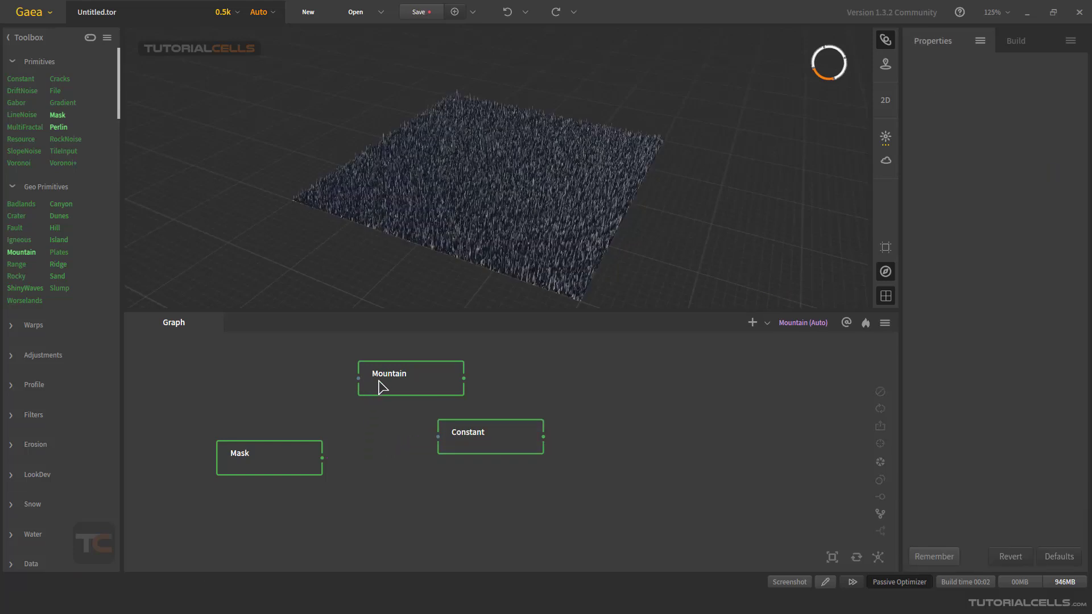
pyautogui.click(378, 387)
pyautogui.click(310, 459)
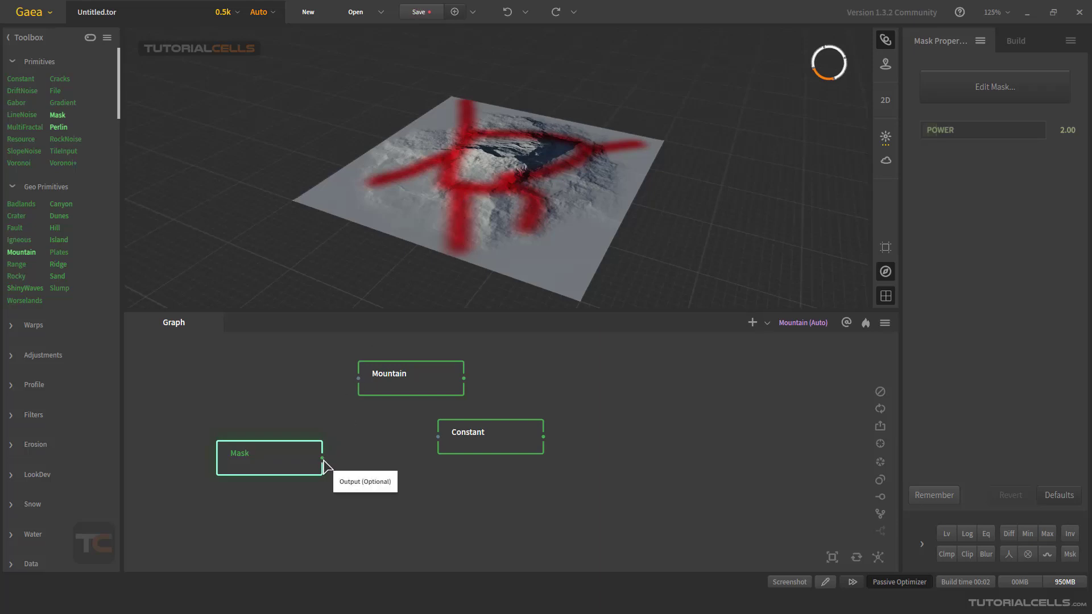
pyautogui.moveTo(322, 459); pyautogui.dragTo(358, 378)
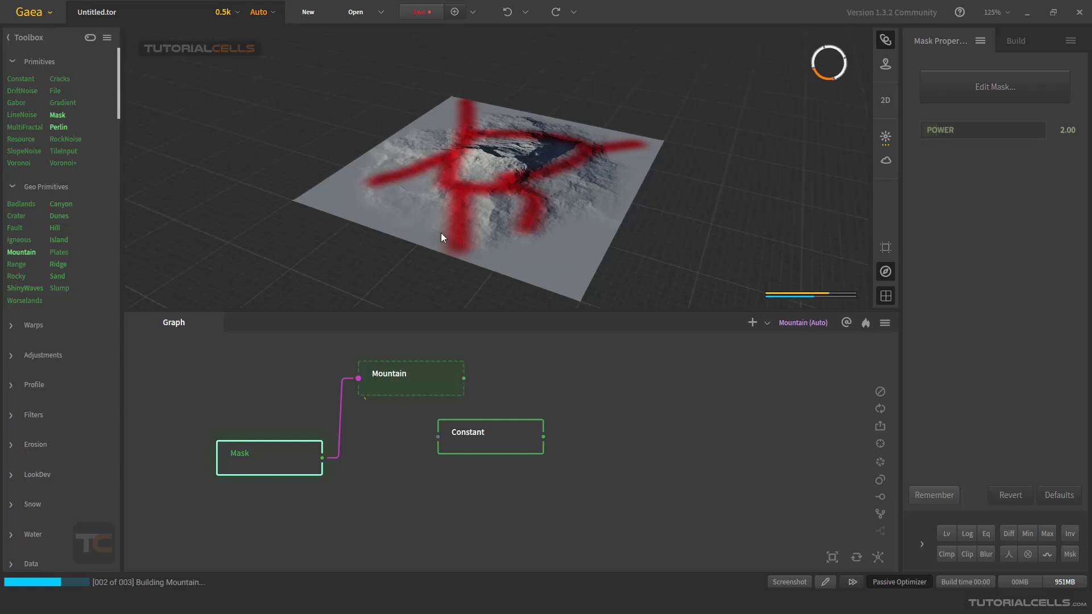
pyautogui.moveTo(538, 163); pyautogui.dragTo(463, 221)
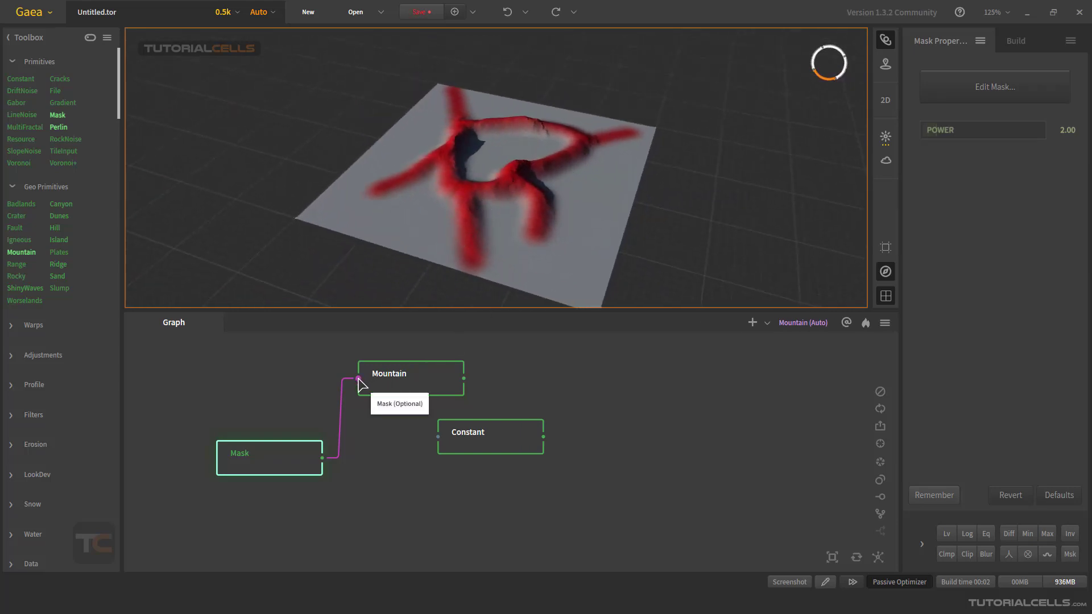
# Remove the connection between the Mask and Mountain nodes and move the Constant node directly beneath the Mountain
pyautogui.click(340, 425)
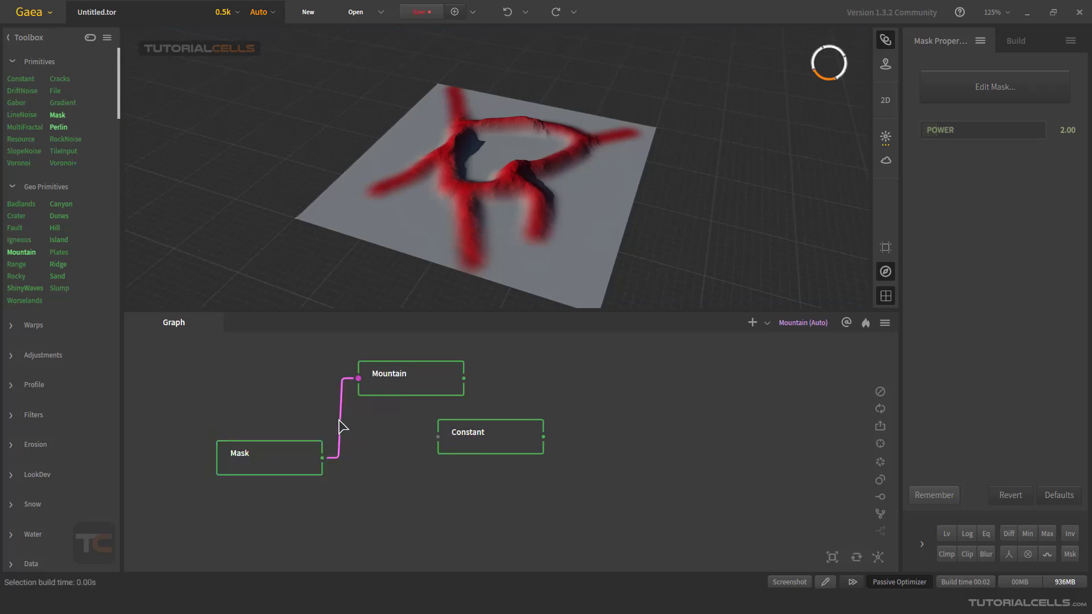
pyautogui.press('Delete')
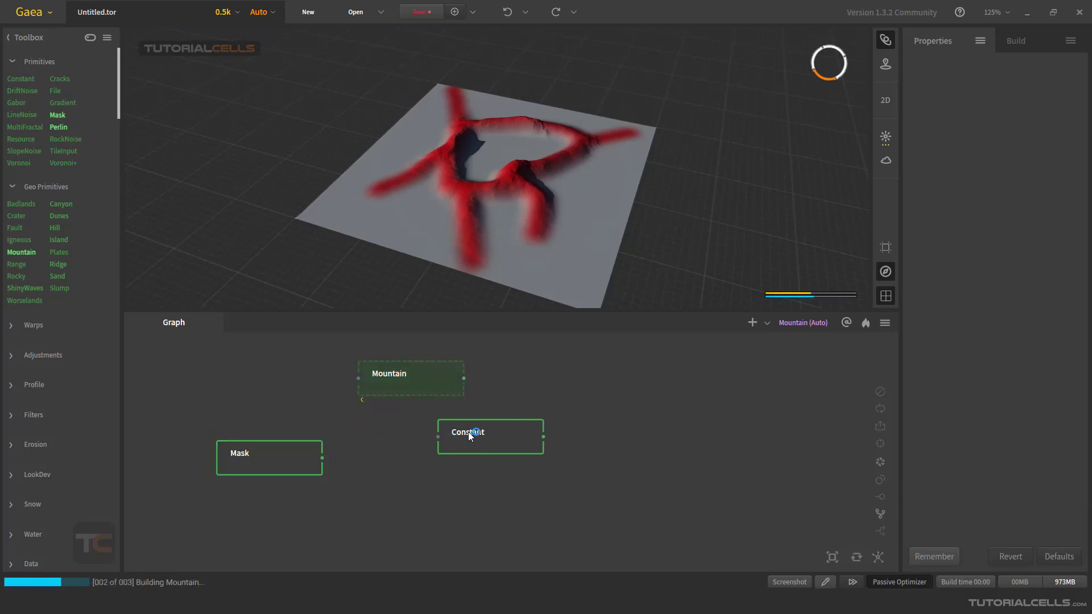
pyautogui.moveTo(474, 432); pyautogui.dragTo(394, 429)
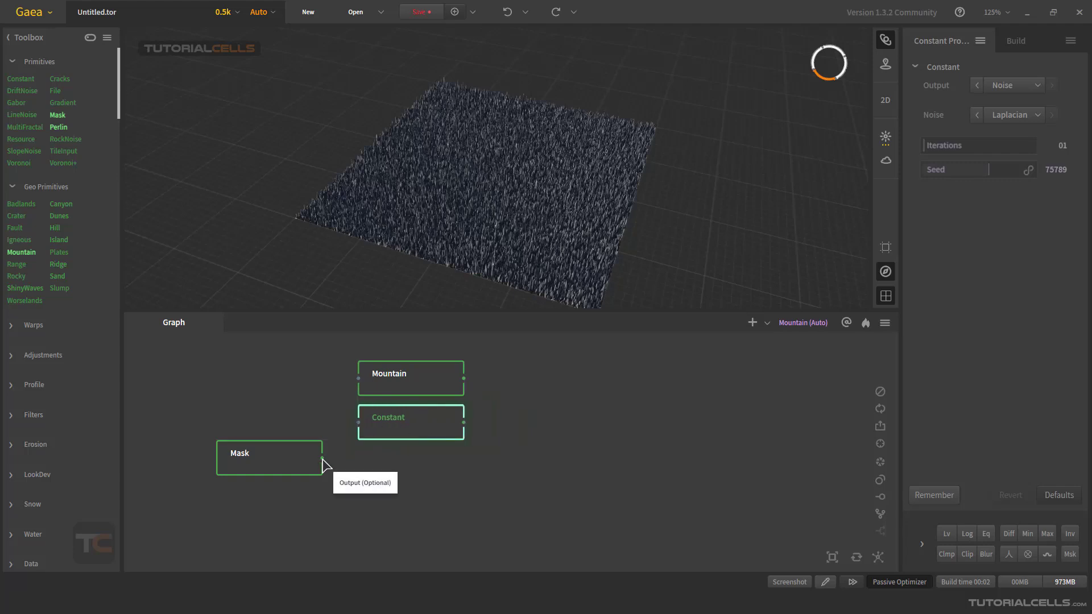
# Merge the Mountain and Constant outputs into a Combine node and inspect the blended terrain
pyautogui.moveTo(323, 458); pyautogui.dragTo(348, 445)
pyautogui.click(467, 383)
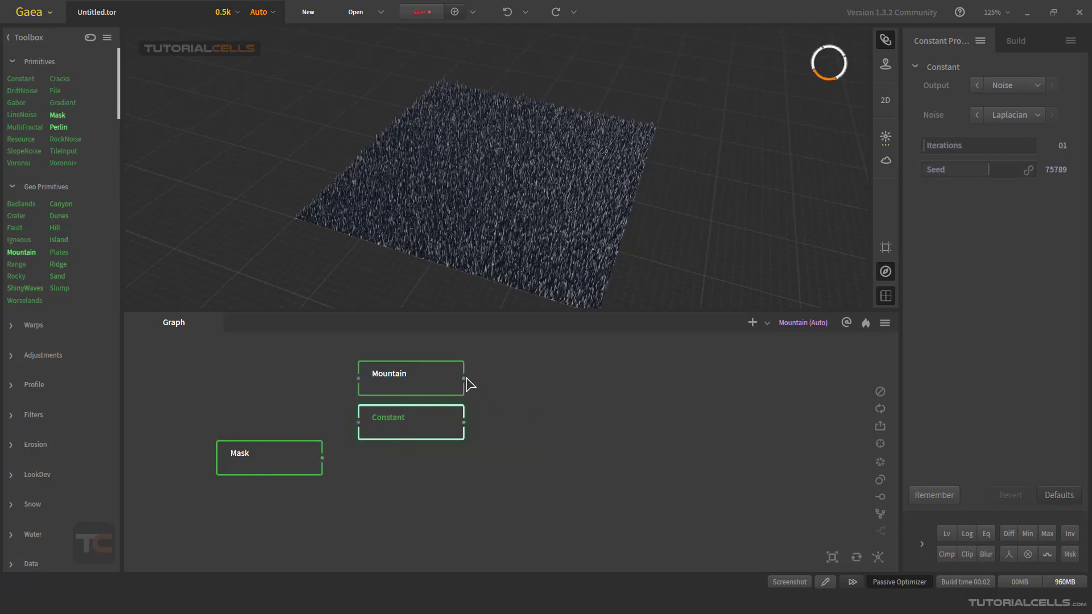
pyautogui.moveTo(464, 378); pyautogui.dragTo(465, 424)
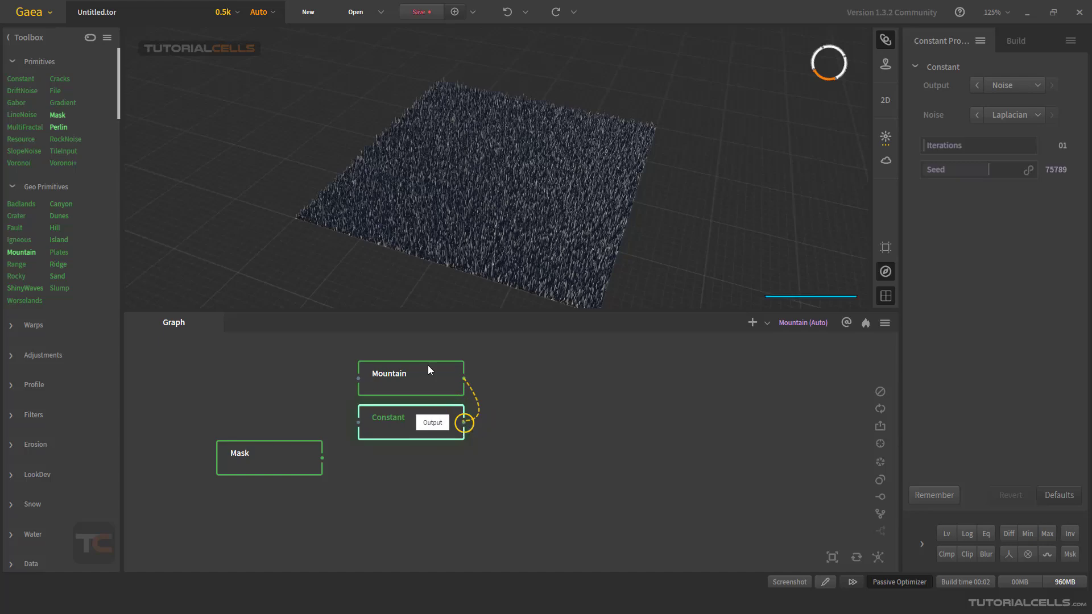
pyautogui.moveTo(536, 196); pyautogui.dragTo(511, 169)
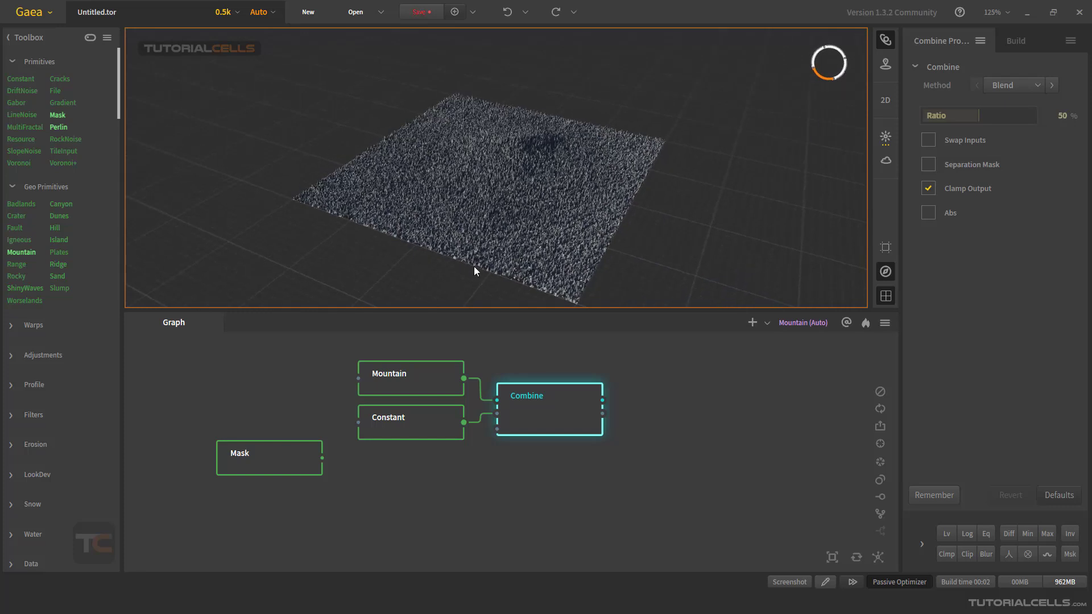
# Set the Mountain node's type to B
pyautogui.click(406, 392)
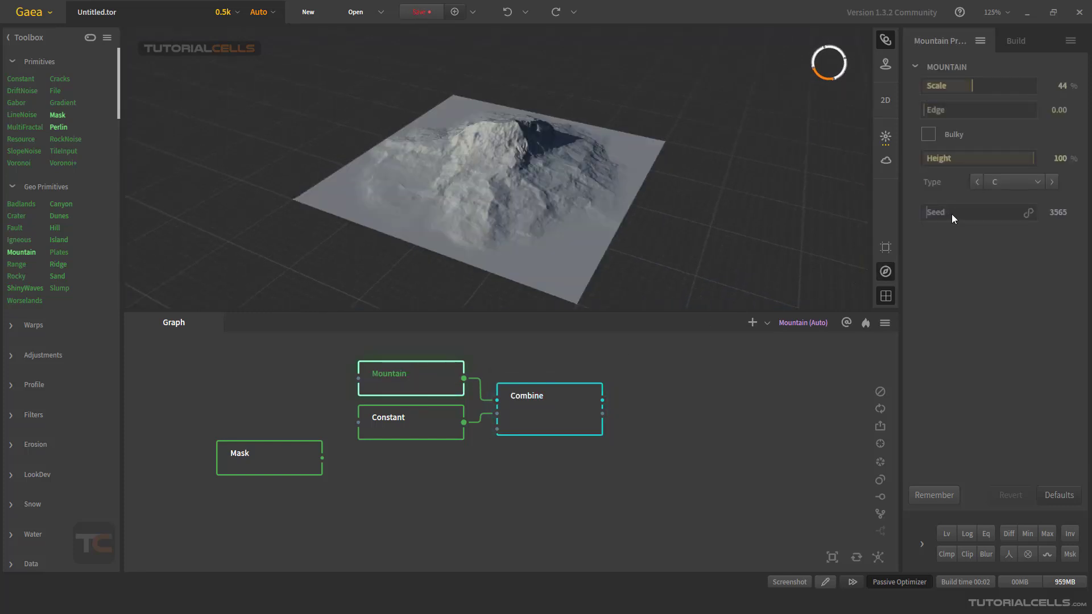
pyautogui.click(1001, 183)
pyautogui.click(1000, 228)
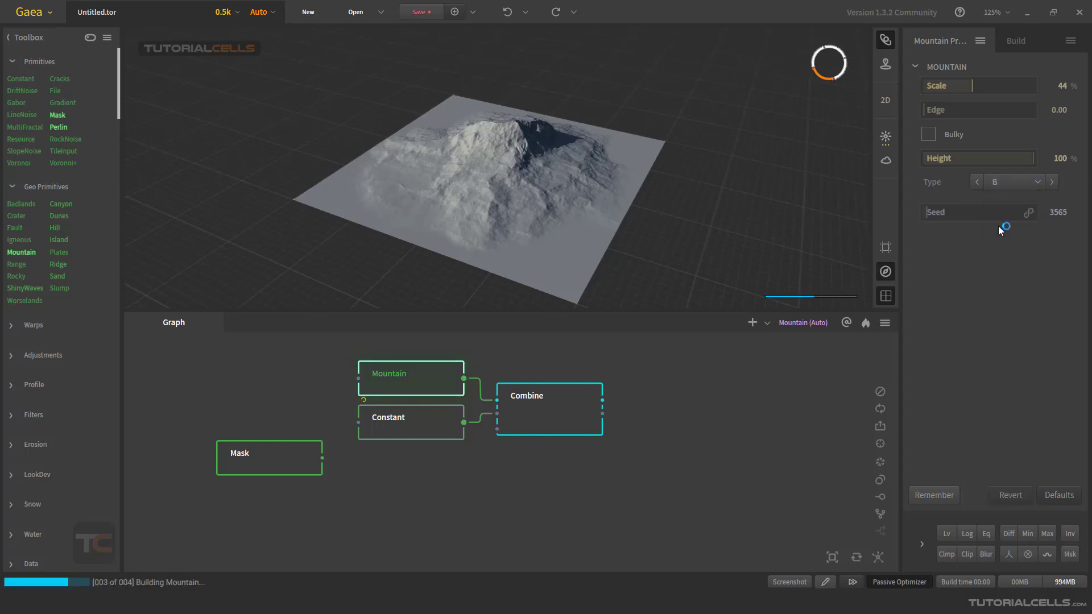
# Inspect the Combine node's blended terrain and shift the node slightly away from the Mountain and Constant nodes
pyautogui.click(541, 427)
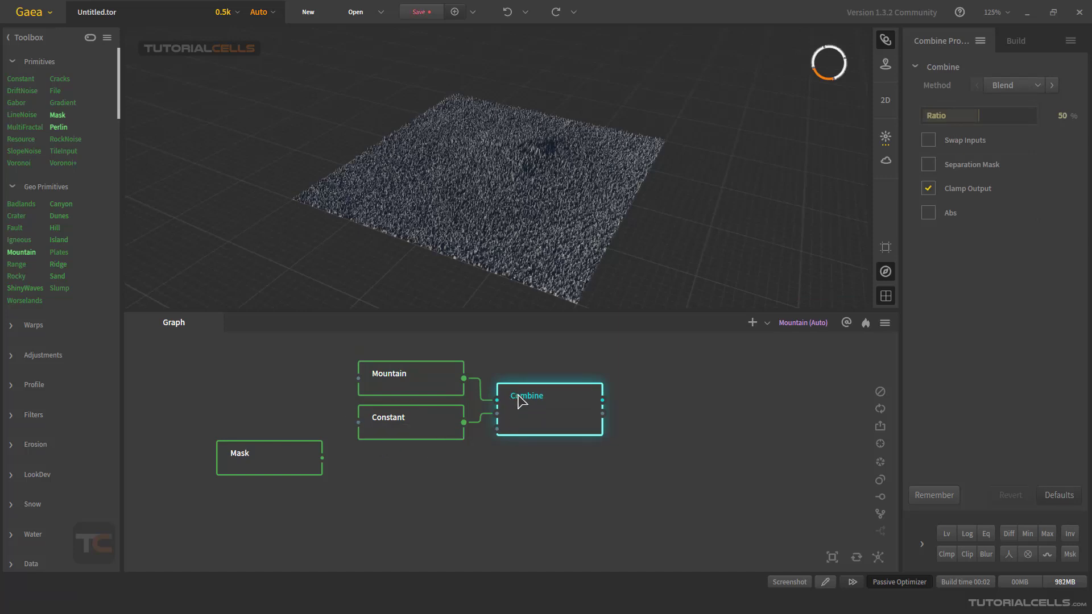
pyautogui.moveTo(517, 397); pyautogui.dragTo(527, 401)
# Set the Constant node's Laplacian noise to seed 67391 and 17 iterations, and review its available output types
pyautogui.click(421, 431)
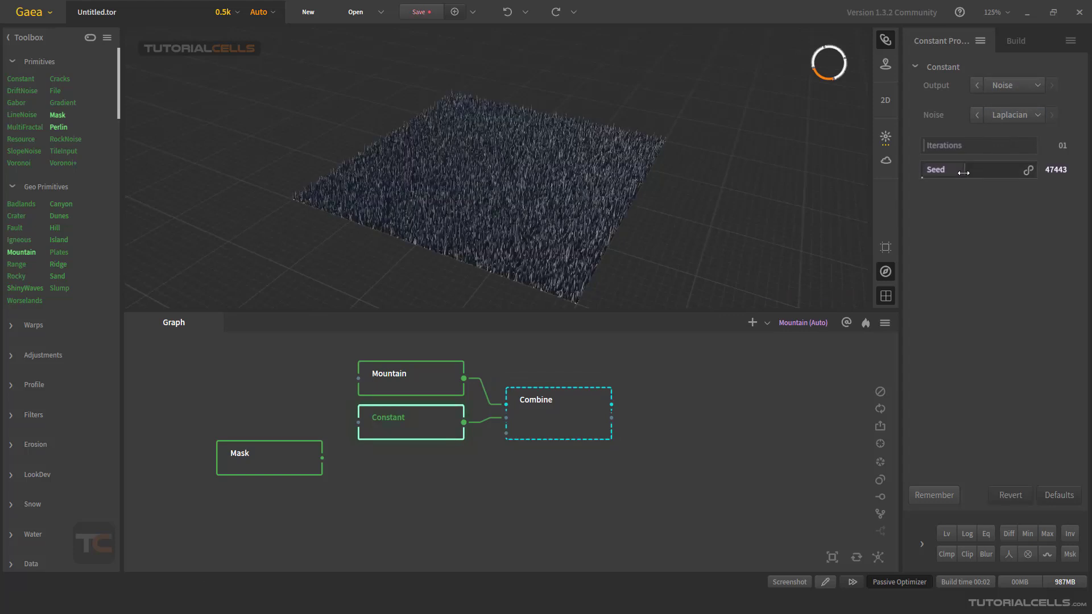
pyautogui.click(981, 169)
pyautogui.click(962, 146)
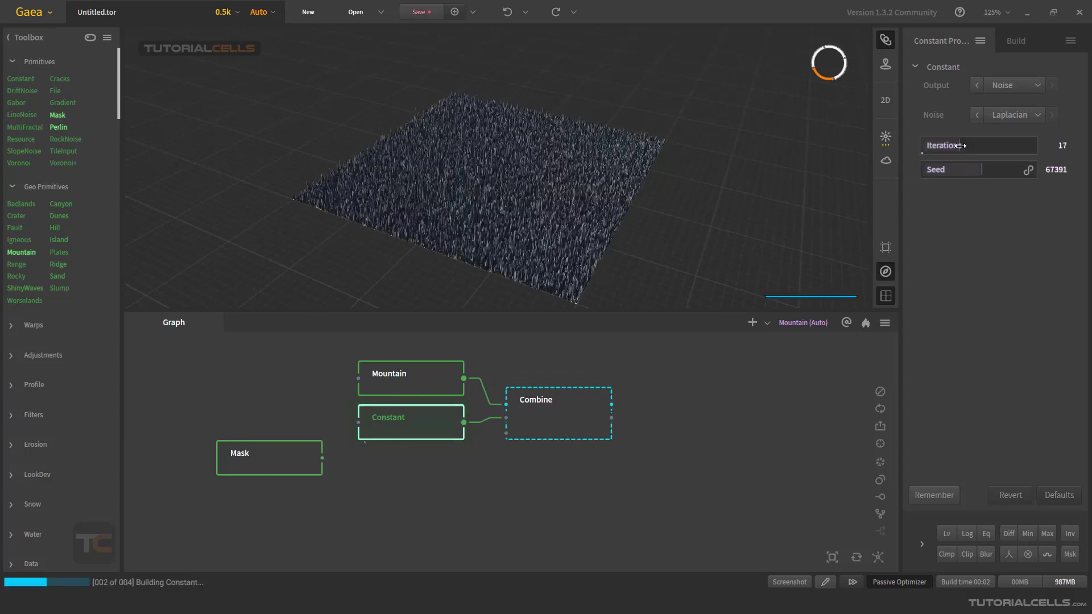
pyautogui.moveTo(508, 196)
pyautogui.mouseDown()
pyautogui.moveTo(529, 178)
pyautogui.moveTo(508, 187)
pyautogui.mouseUp()
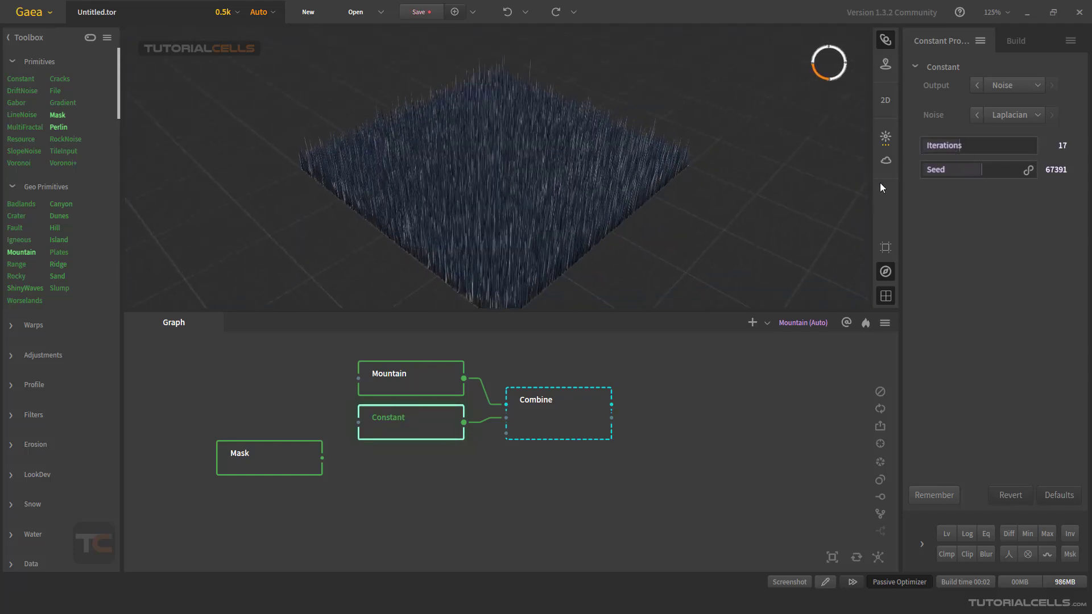
pyautogui.click(1001, 89)
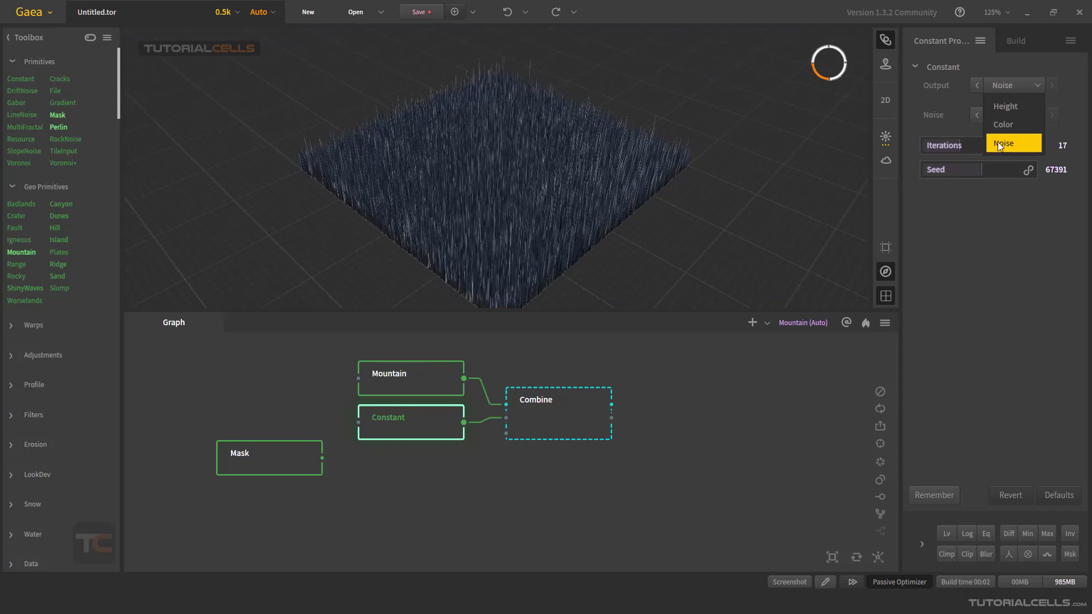
pyautogui.click(974, 232)
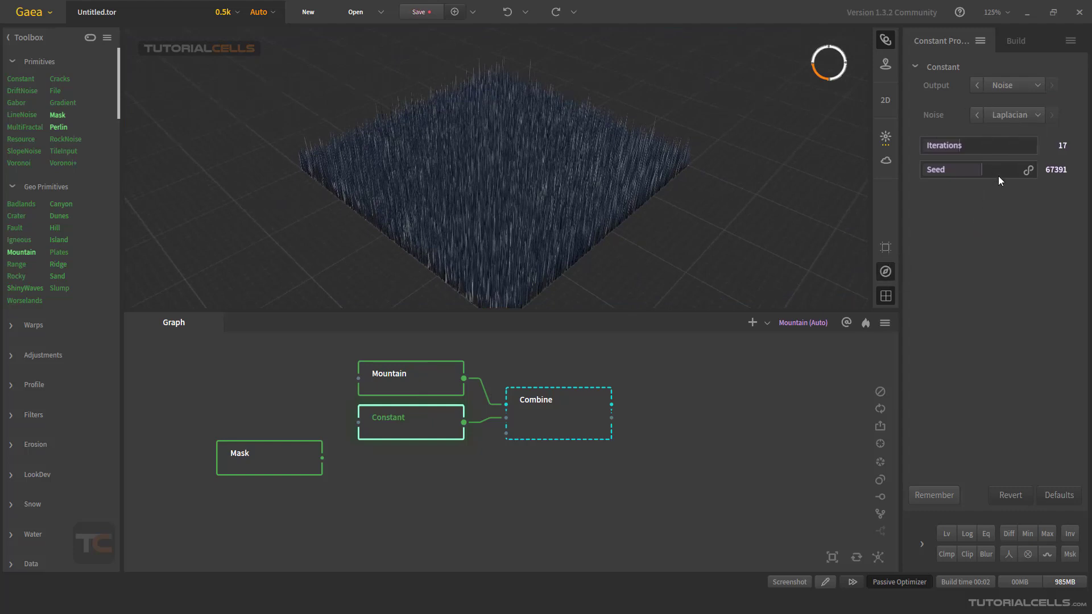
# Delete the Mountain, Constant, Mask and Combine nodes to empty the graph
pyautogui.moveTo(670, 349); pyautogui.dragTo(198, 497)
pyautogui.press('Delete')
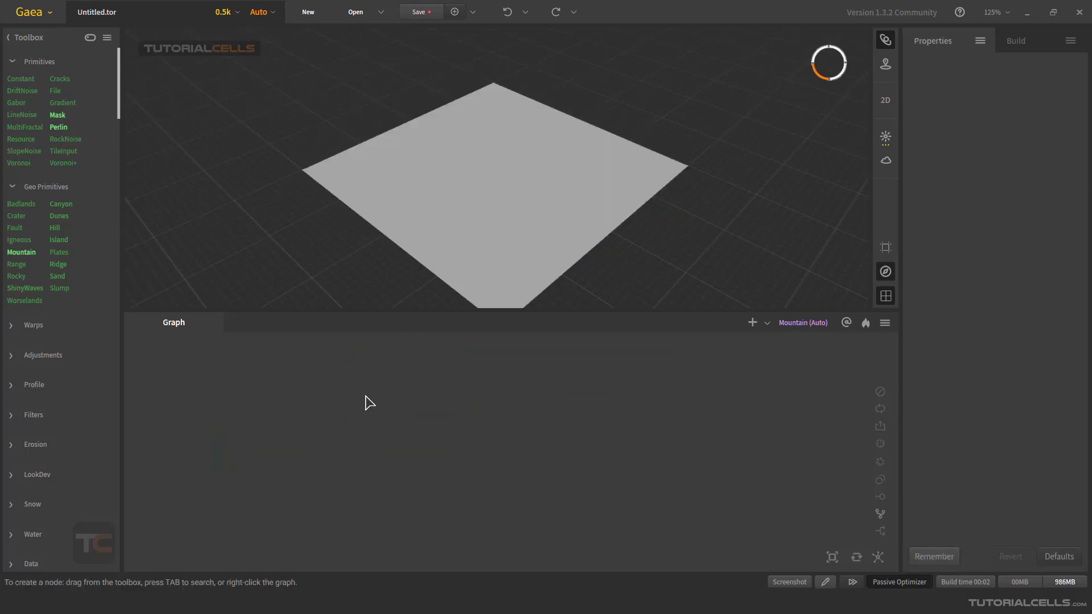
pyautogui.moveTo(468, 161); pyautogui.dragTo(472, 186)
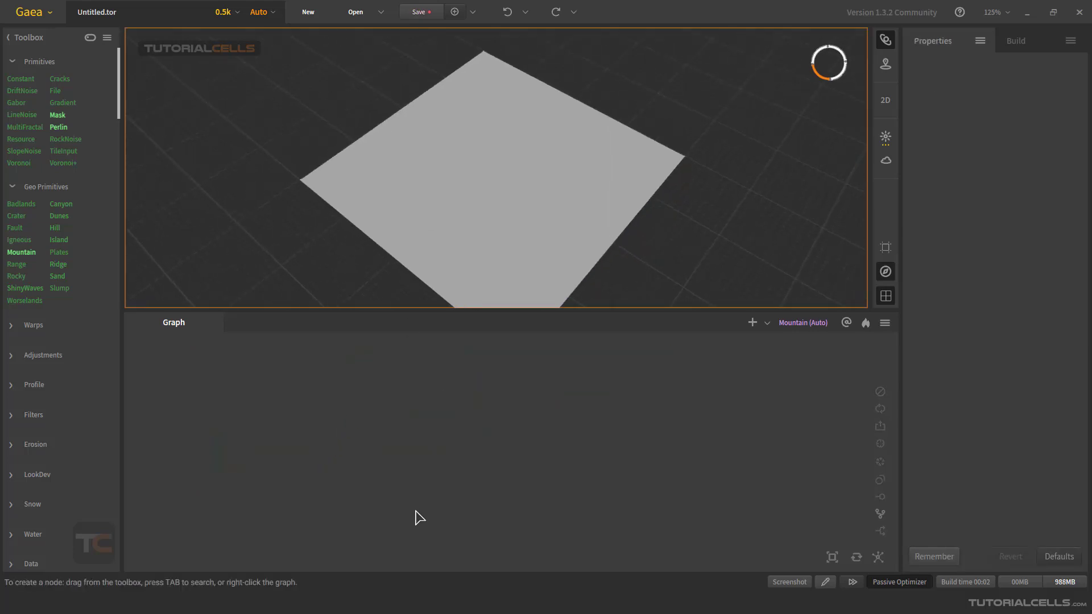